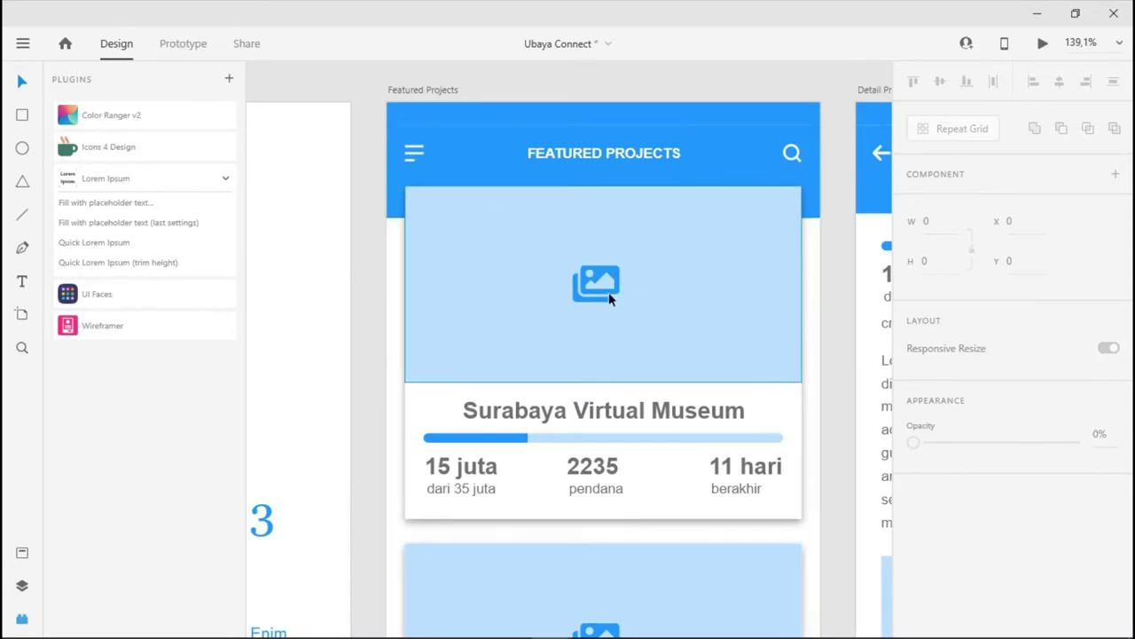
Duplicate the Onboarding 3 artboard directly below the original and delete all contents of the copy
{"action": "scroll", "coordinate": [609, 297], "scroll_direction": "down", "scroll_amount": 5}
{"action": "scroll", "coordinate": [576, 406], "scroll_direction": "left", "scroll_amount": 4}
{"action": "scroll", "coordinate": [576, 406], "scroll_direction": "down", "scroll_amount": 3}
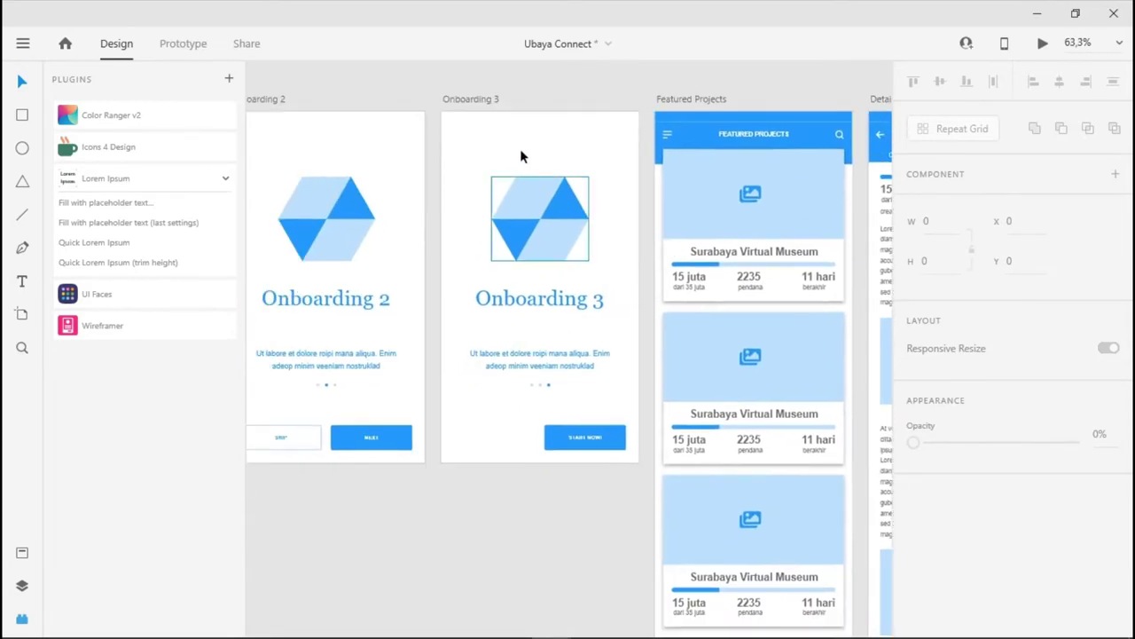
{"action": "left_click_drag", "start_coordinate": [481, 101], "coordinate": [499, 472]}
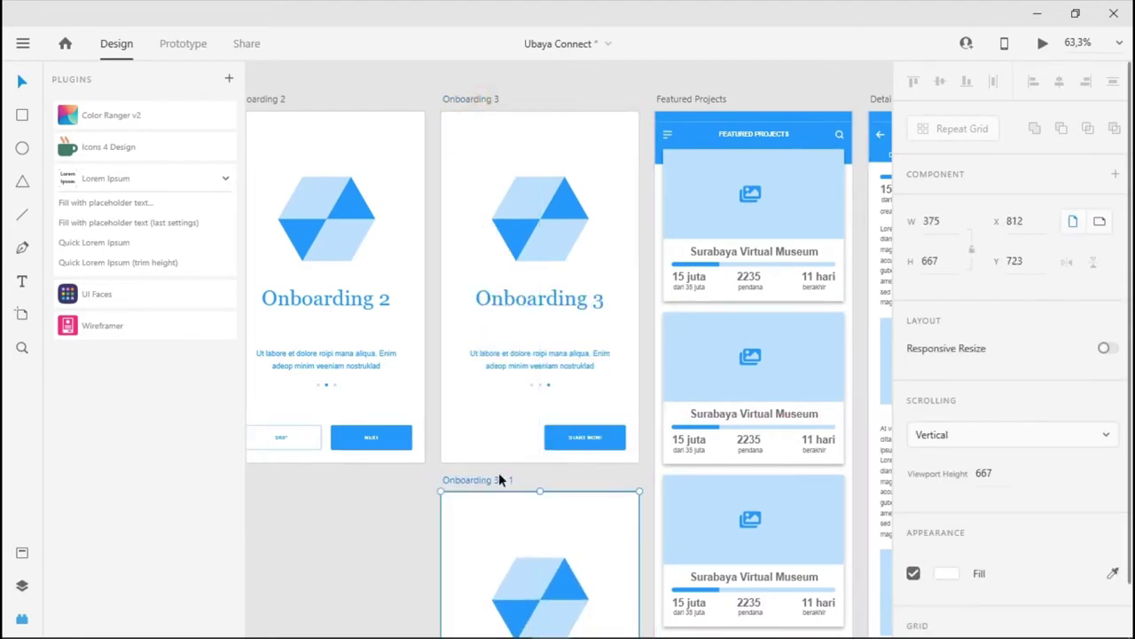
{"action": "scroll", "coordinate": [501, 465], "scroll_direction": "down", "scroll_amount": 4}
{"action": "scroll", "coordinate": [508, 444], "scroll_direction": "down", "scroll_amount": 3}
{"action": "scroll", "coordinate": [444, 372], "scroll_direction": "right", "scroll_amount": 1}
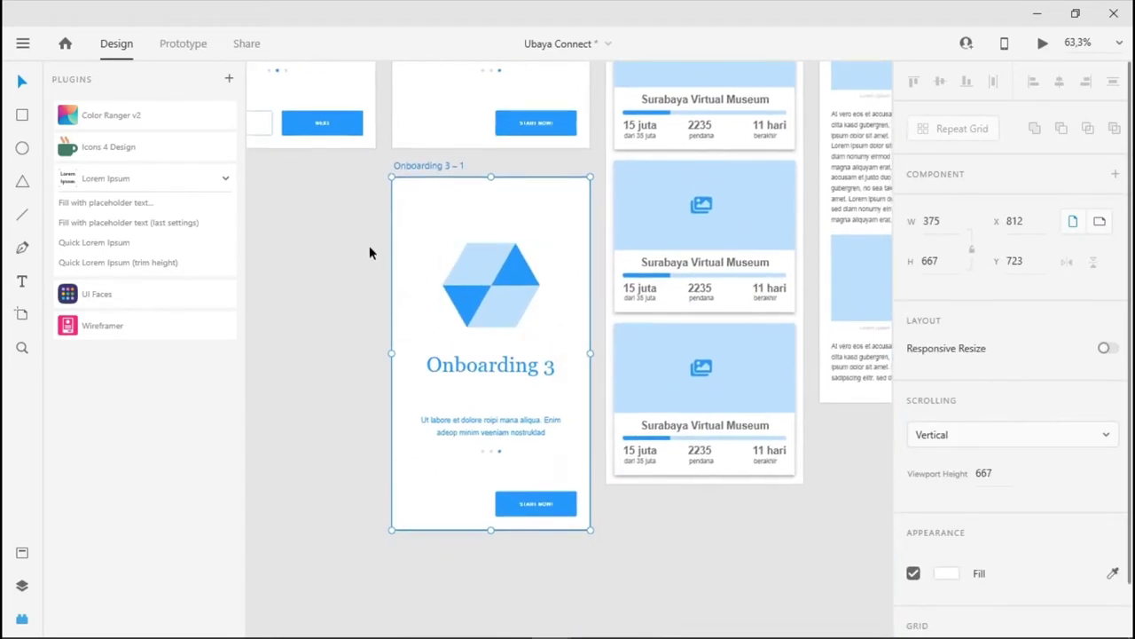
{"action": "left_click_drag", "start_coordinate": [346, 226], "coordinate": [548, 575]}
{"action": "key", "text": "Delete"}
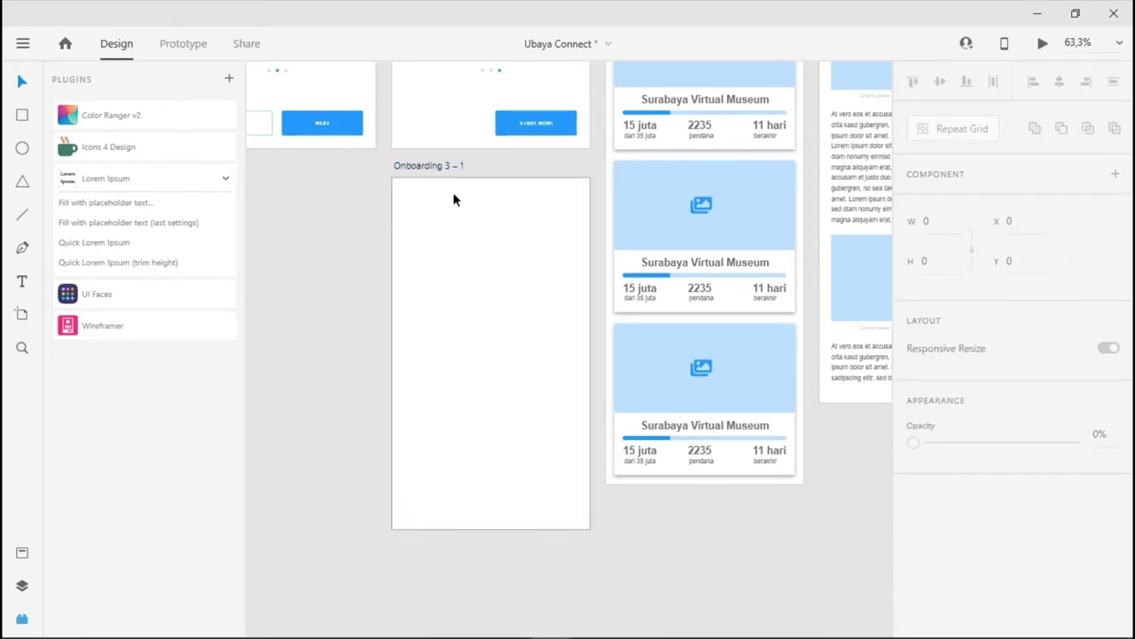
Rename the emptied artboard copy as Left Menu
{"action": "left_click", "coordinate": [438, 166]}
{"action": "double_click", "coordinate": [440, 166]}
{"action": "type", "text": "N"}
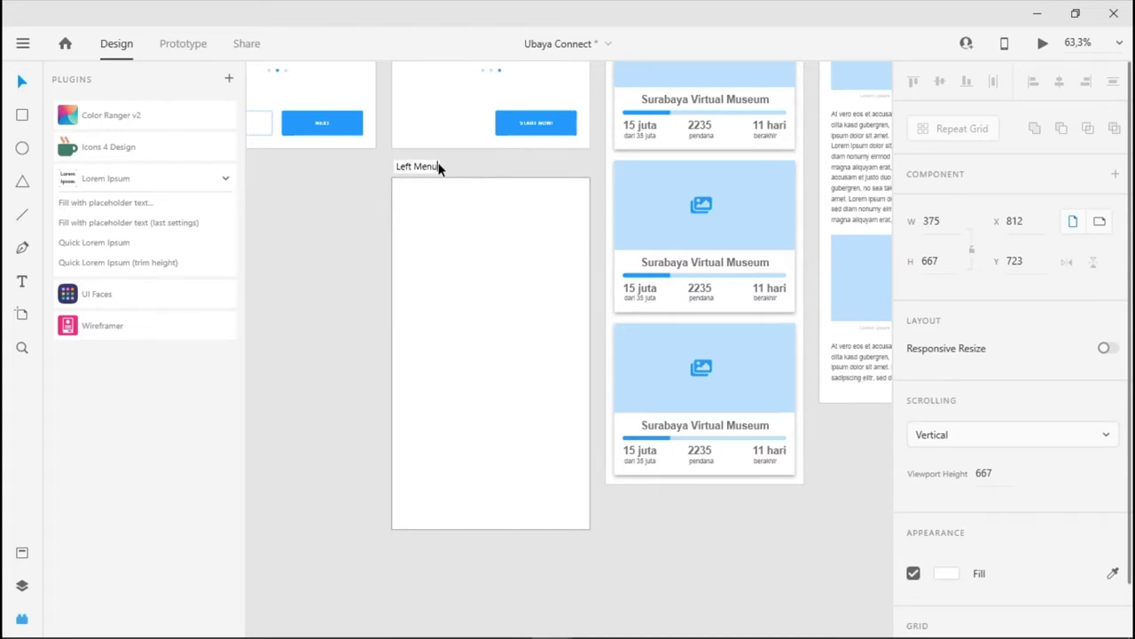
{"action": "key", "text": "Return"}
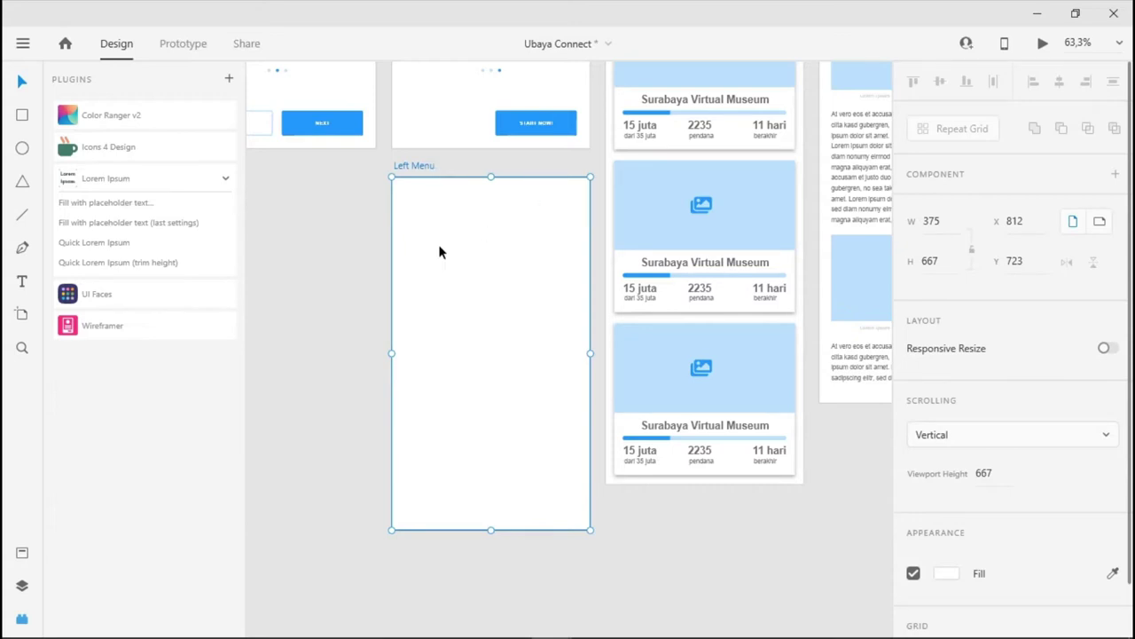
Switch to the Wires - Mobile document and examine the layouts of the screens in its Menus section
{"action": "key", "text": "alt+Tab"}
{"action": "key", "text": "alt+Tab"}
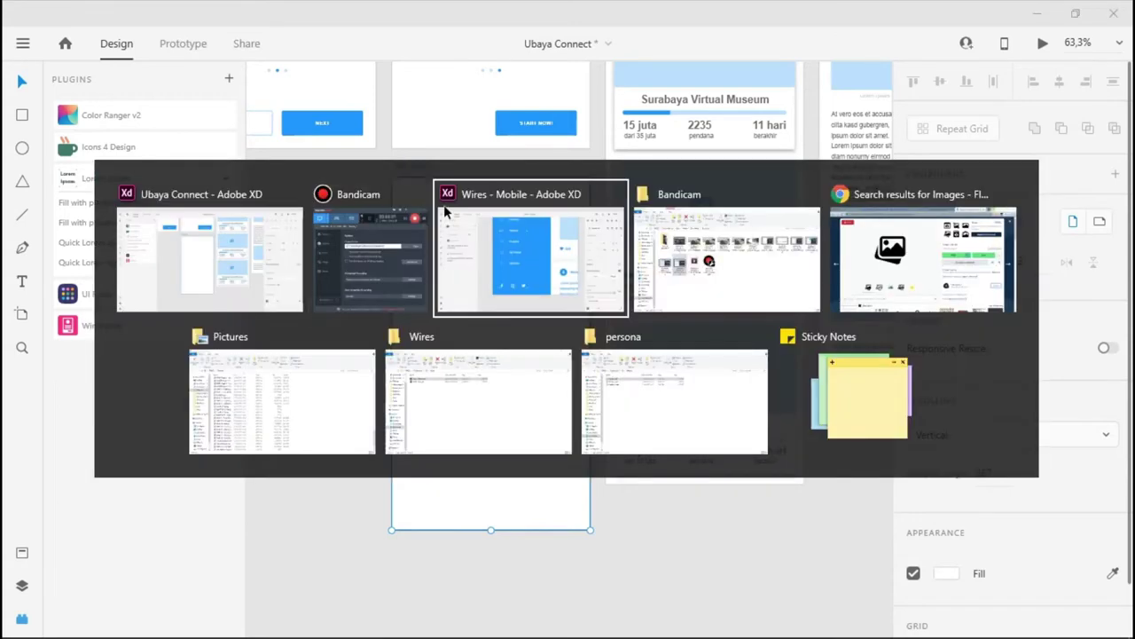
{"action": "left_click_drag", "start_coordinate": [662, 227], "coordinate": [608, 380]}
{"action": "scroll", "coordinate": [631, 349], "scroll_direction": "down", "scroll_amount": 5}
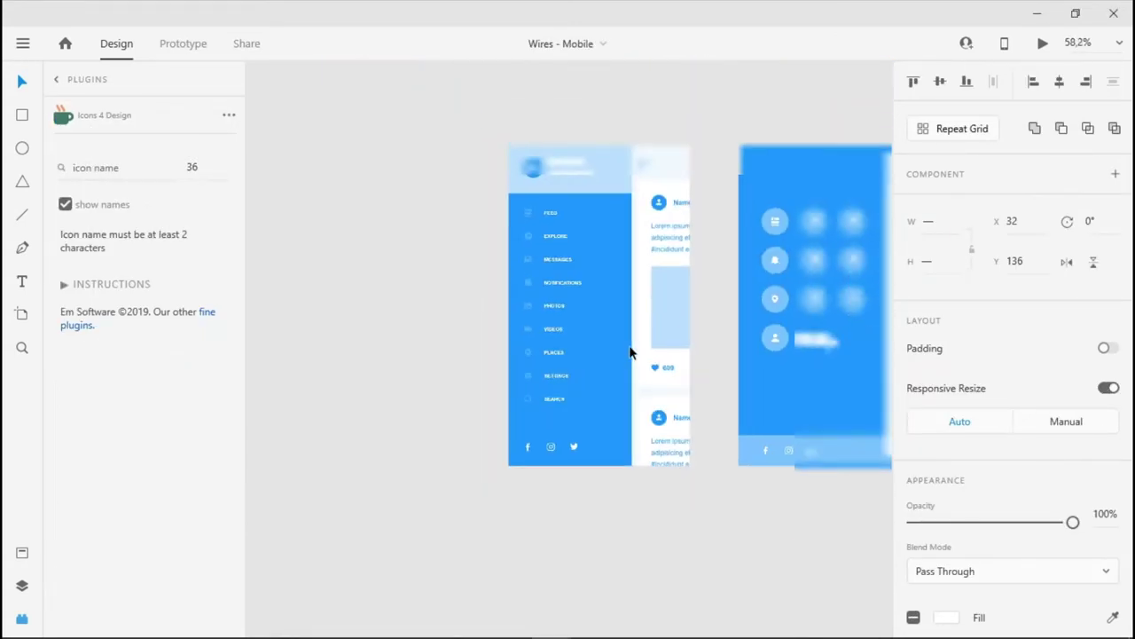
{"action": "scroll", "coordinate": [619, 270], "scroll_direction": "down", "scroll_amount": 3}
{"action": "scroll", "coordinate": [755, 258], "scroll_direction": "right", "scroll_amount": 2}
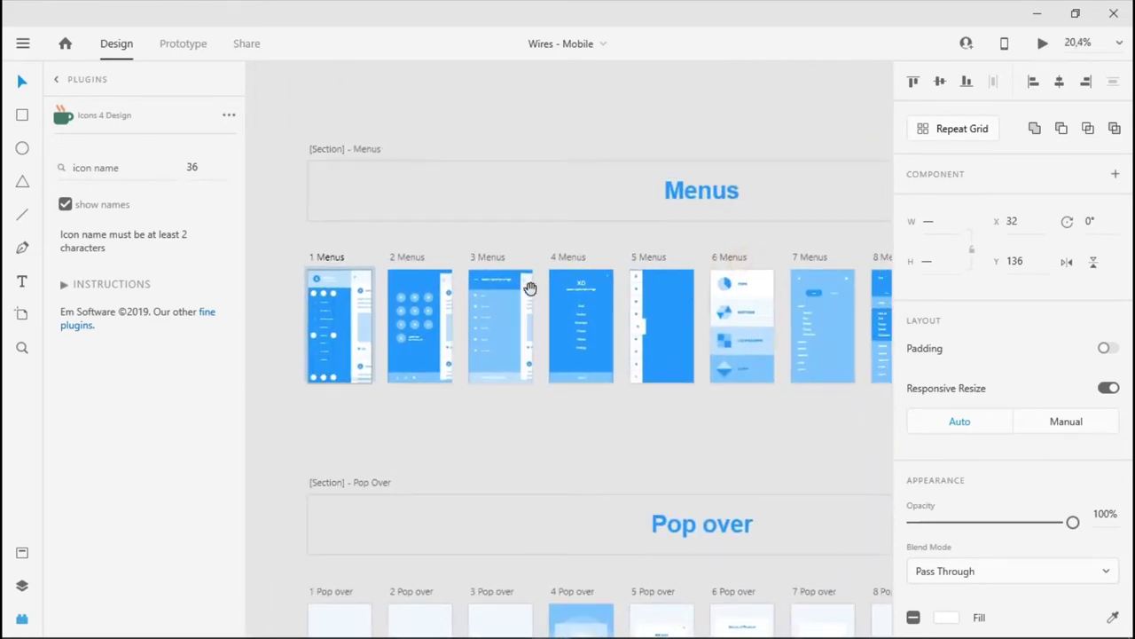
{"action": "scroll", "coordinate": [527, 283], "scroll_direction": "left", "scroll_amount": 3}
{"action": "scroll", "coordinate": [683, 328], "scroll_direction": "up", "scroll_amount": 5}
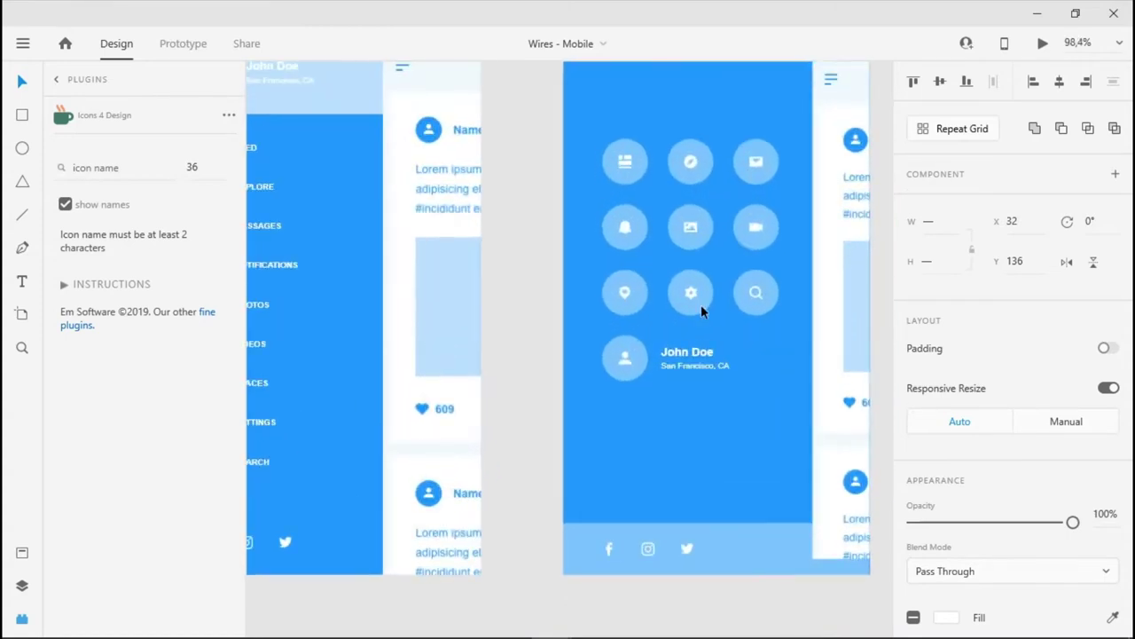
{"action": "scroll", "coordinate": [485, 277], "scroll_direction": "right", "scroll_amount": 5}
{"action": "scroll", "coordinate": [485, 277], "scroll_direction": "right", "scroll_amount": 5}
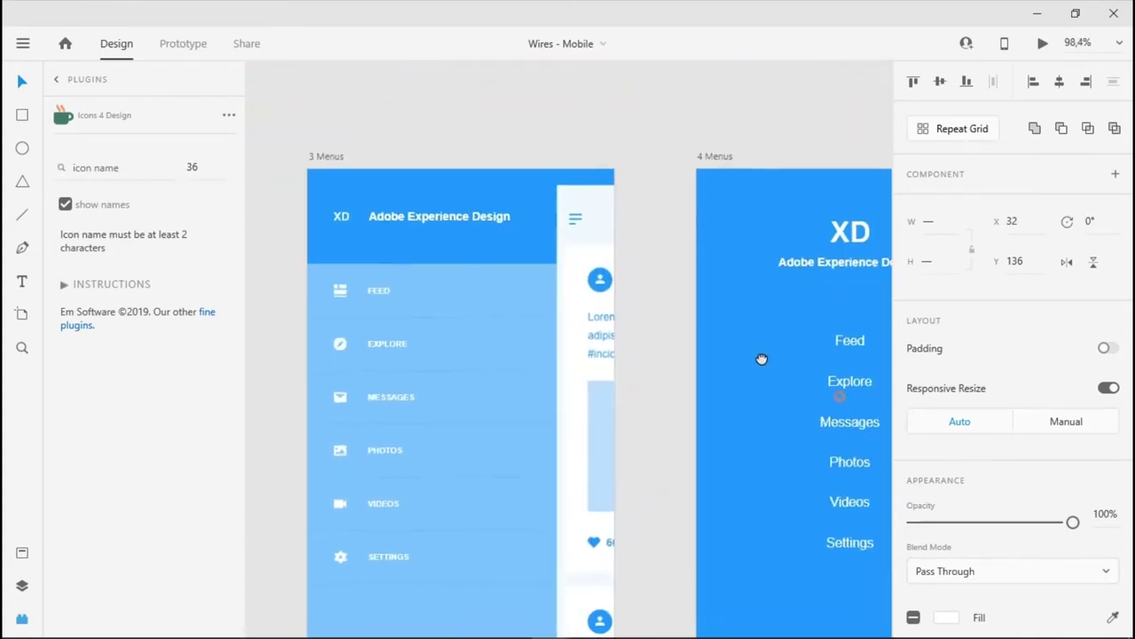
{"action": "scroll", "coordinate": [479, 306], "scroll_direction": "left", "scroll_amount": 10}
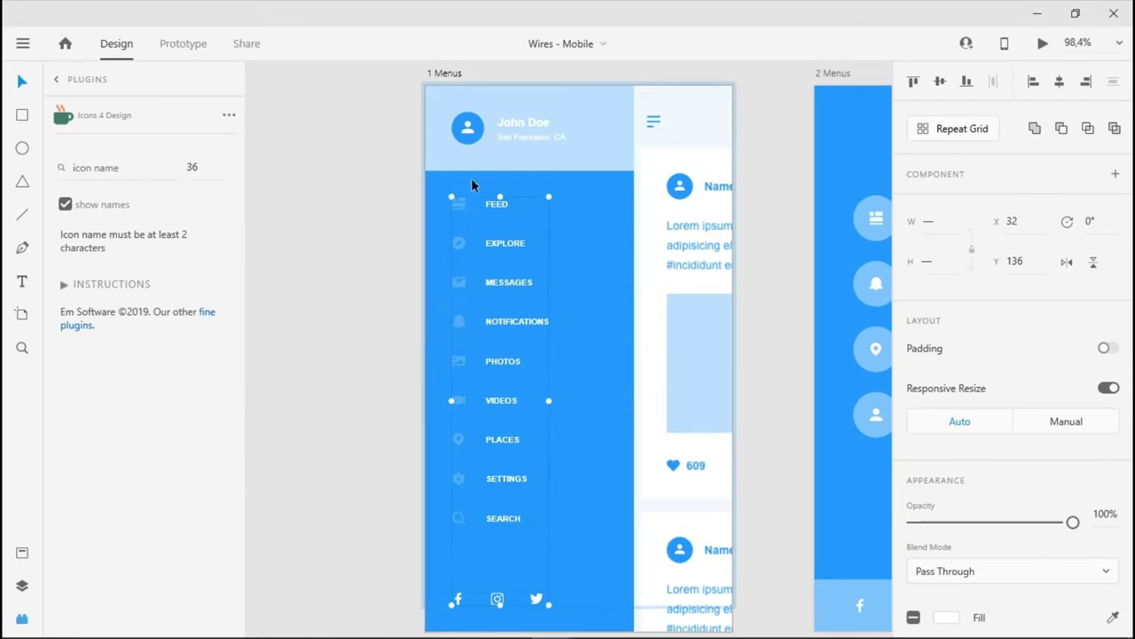
Copy the contents of the 1 Menus artboard into the Left Menu artboard of the Ubaya Connect document
{"action": "left_click", "coordinate": [376, 217]}
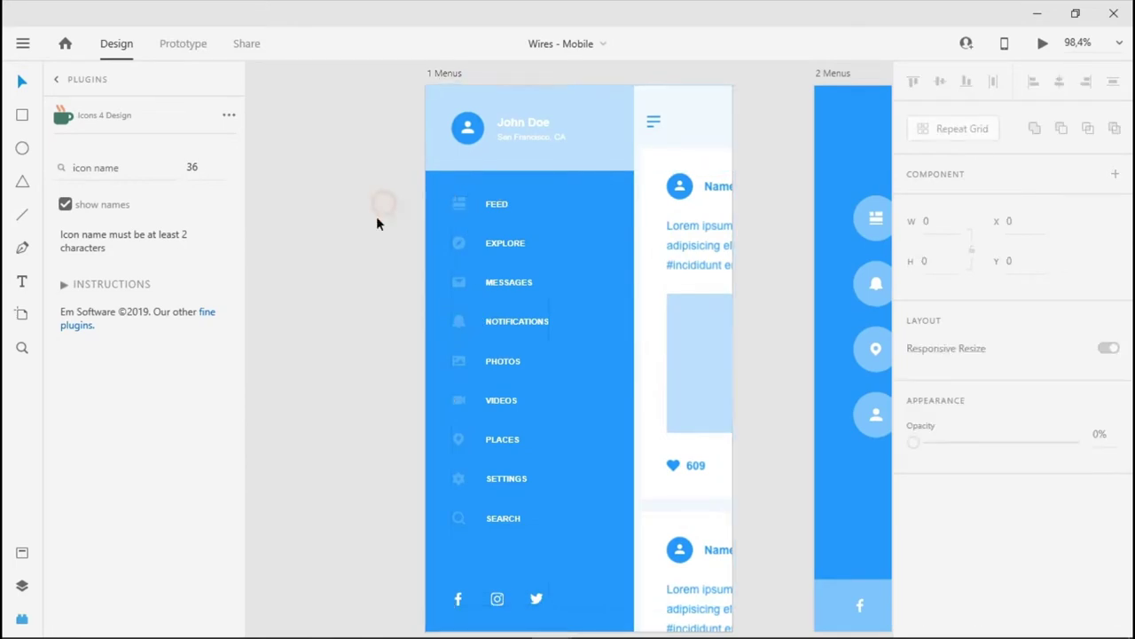
{"action": "left_click_drag", "start_coordinate": [383, 88], "coordinate": [736, 505]}
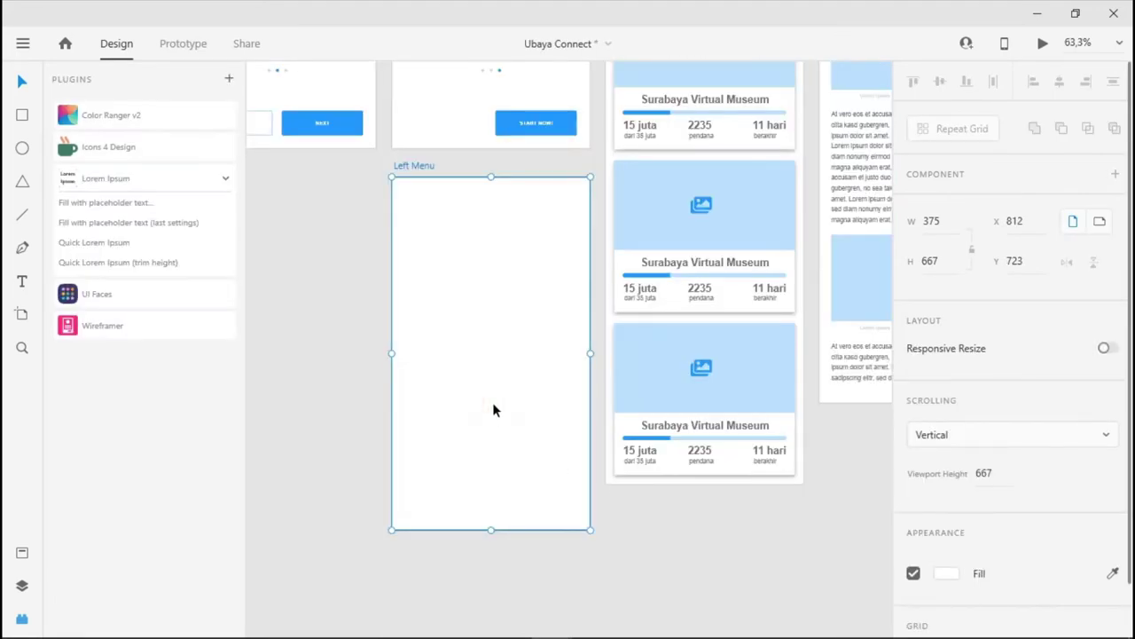
{"action": "key", "text": "ctrl+v"}
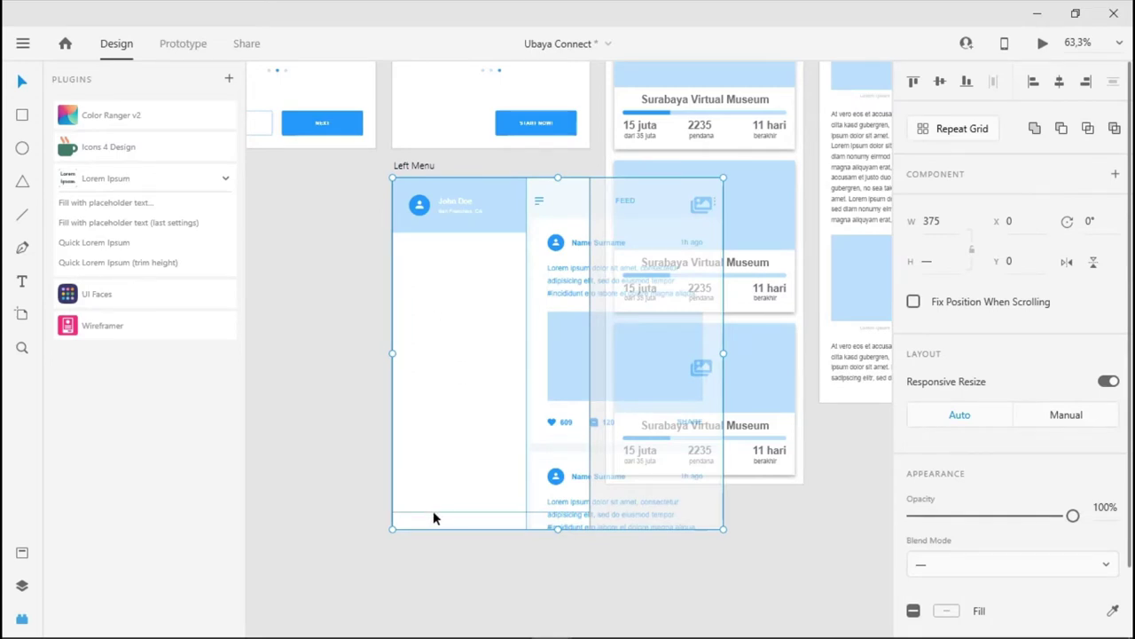
Delete the feed preview beside the menu from the pasted Left Menu contents
{"action": "left_click", "coordinate": [482, 223]}
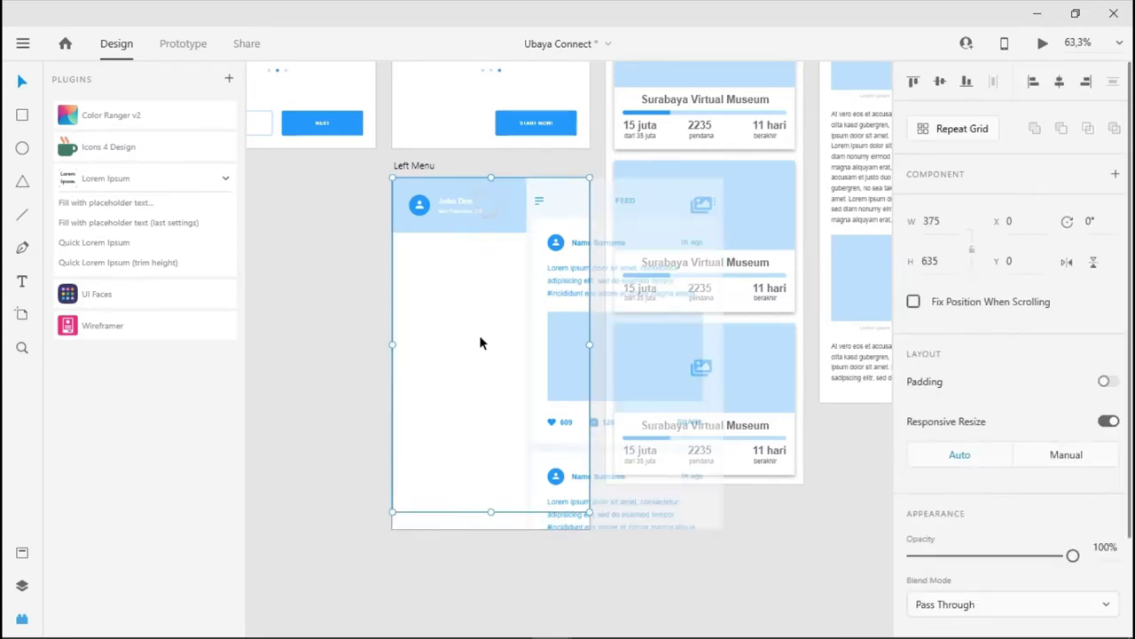
{"action": "left_click", "coordinate": [437, 430]}
{"action": "left_click", "coordinate": [444, 517]}
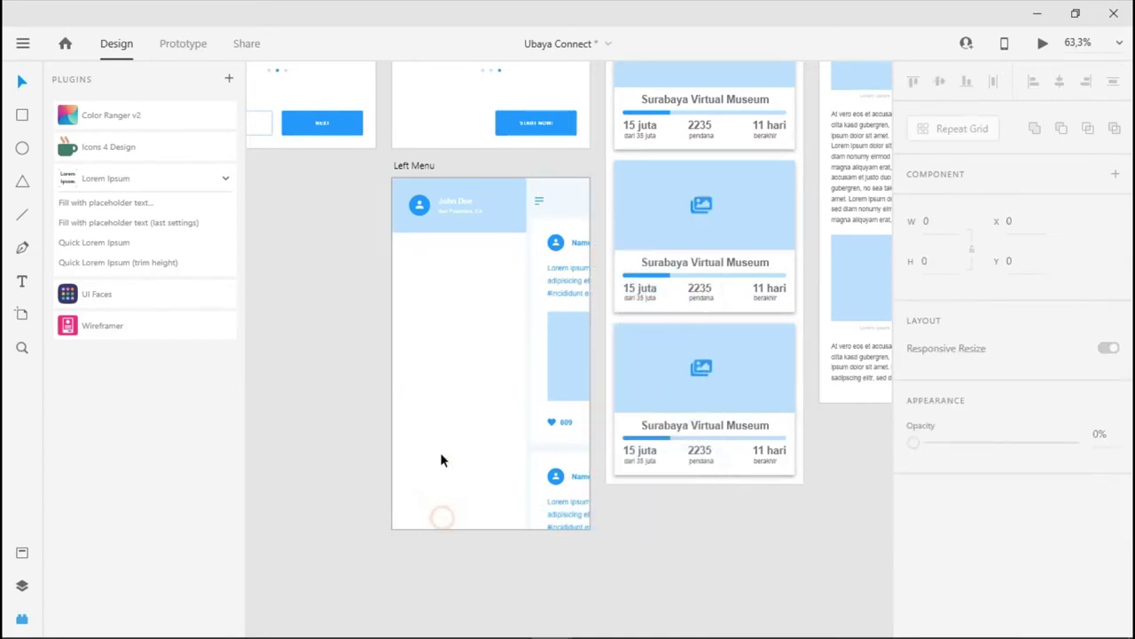
{"action": "left_click", "coordinate": [463, 312]}
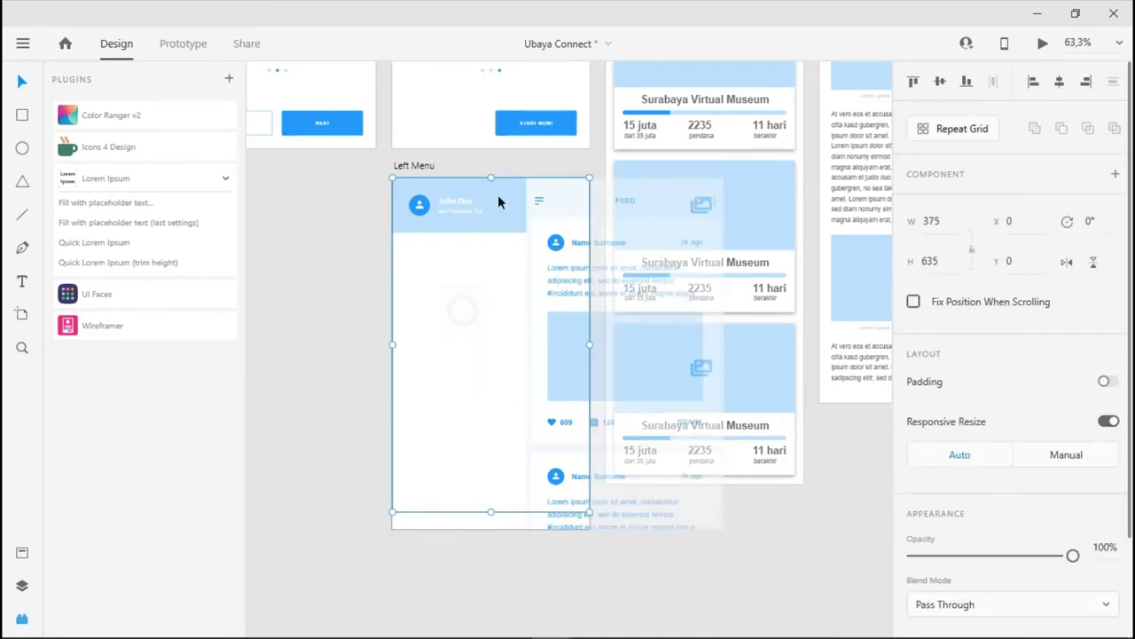
{"action": "left_click", "coordinate": [679, 528]}
{"action": "key", "text": "Delete"}
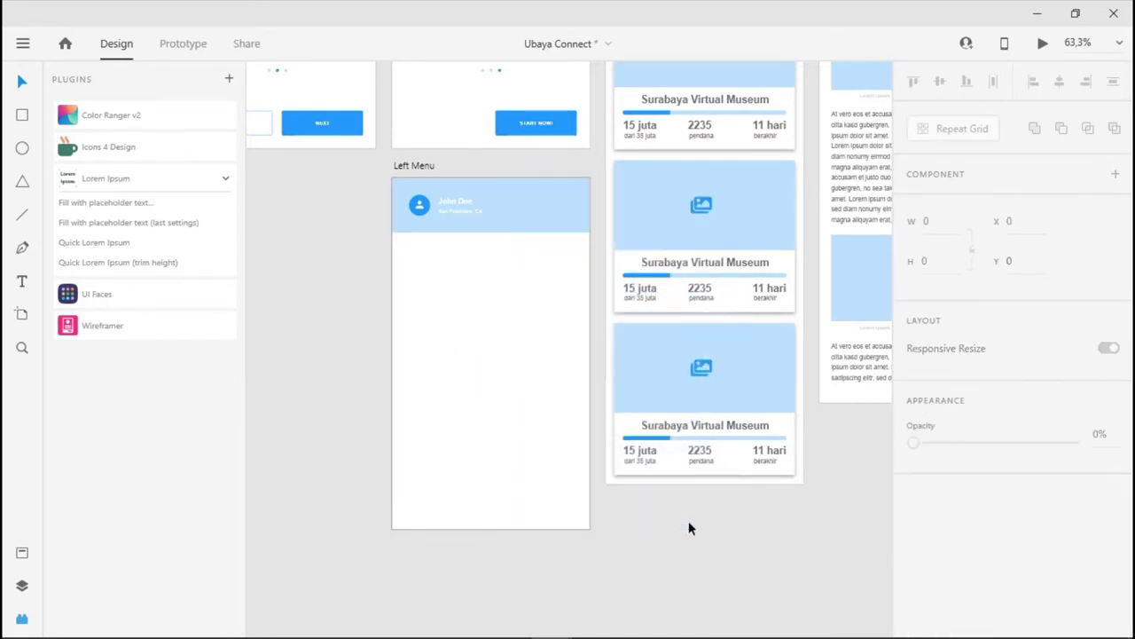
{"action": "key", "text": "ctrl+z"}
{"action": "key", "text": "ctrl+z"}
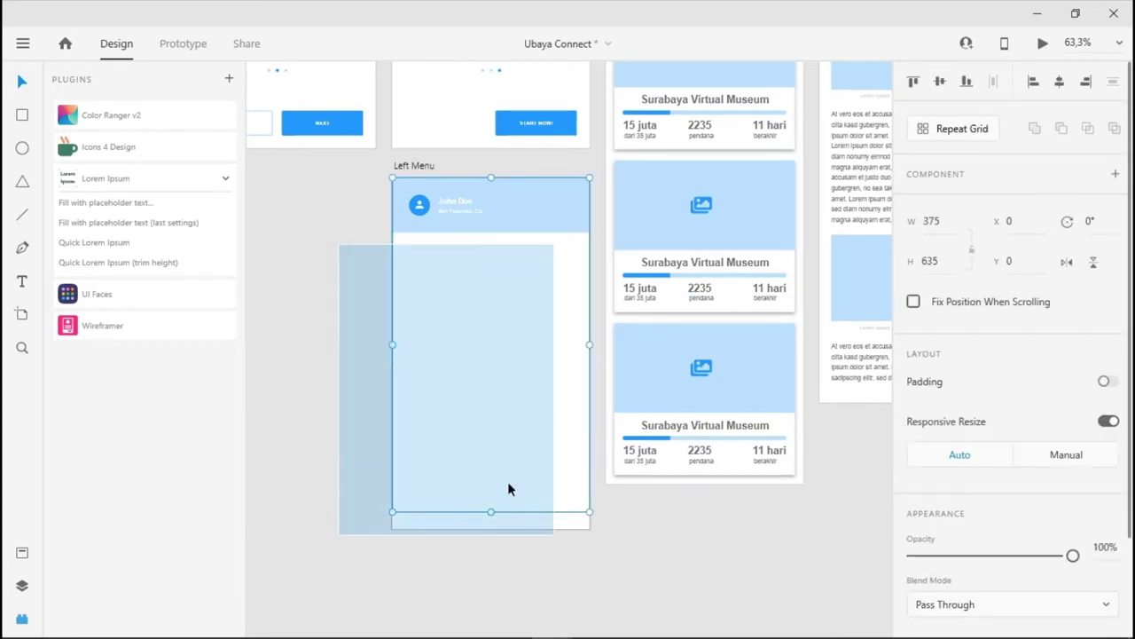
{"action": "key", "text": "ctrl+shift+z"}
{"action": "key", "text": "ctrl+shift+z"}
Draw a rectangle from the Left Menu artboard's upper-left corner, about 295 wide and 667 high, covering its full height
{"action": "left_click", "coordinate": [444, 306]}
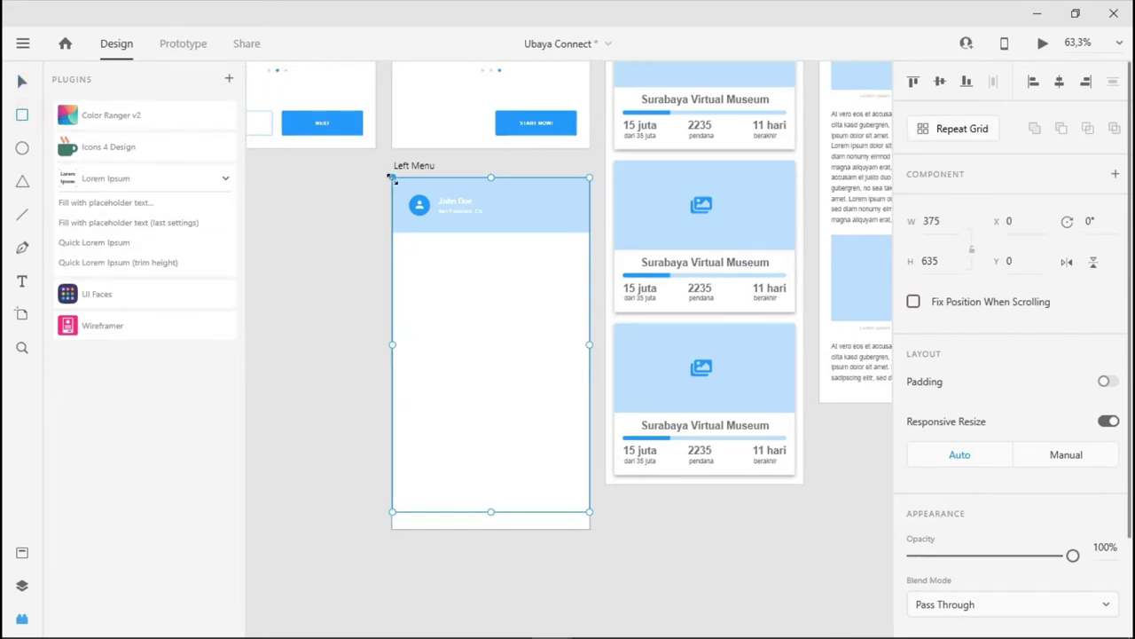
{"action": "mouse_move", "coordinate": [439, 282]}
{"action": "left_mouse_down"}
{"action": "mouse_move", "coordinate": [542, 398]}
{"action": "mouse_move", "coordinate": [557, 433]}
{"action": "left_mouse_up"}
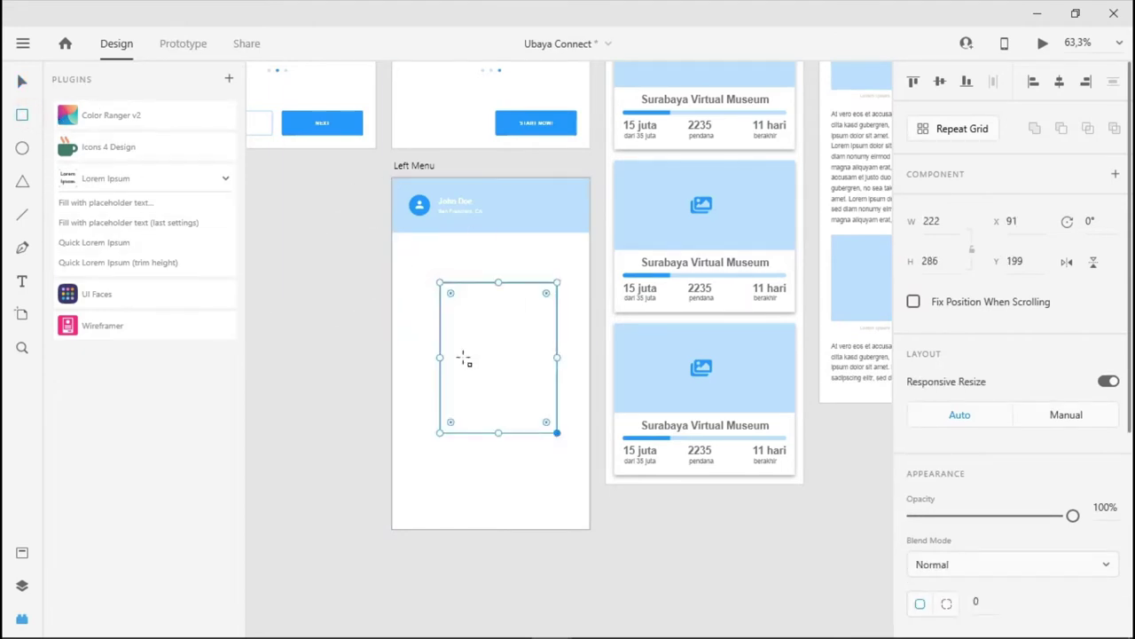
{"action": "left_click_drag", "start_coordinate": [437, 279], "coordinate": [393, 177]}
{"action": "left_click_drag", "start_coordinate": [474, 432], "coordinate": [461, 530]}
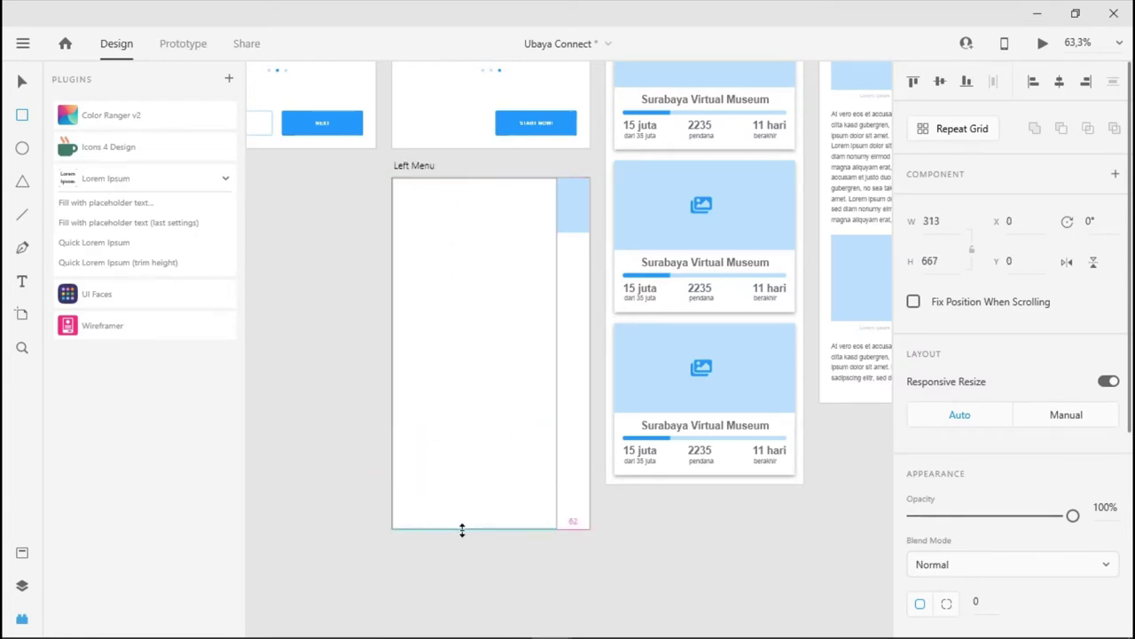
{"action": "left_click_drag", "start_coordinate": [558, 354], "coordinate": [547, 355]}
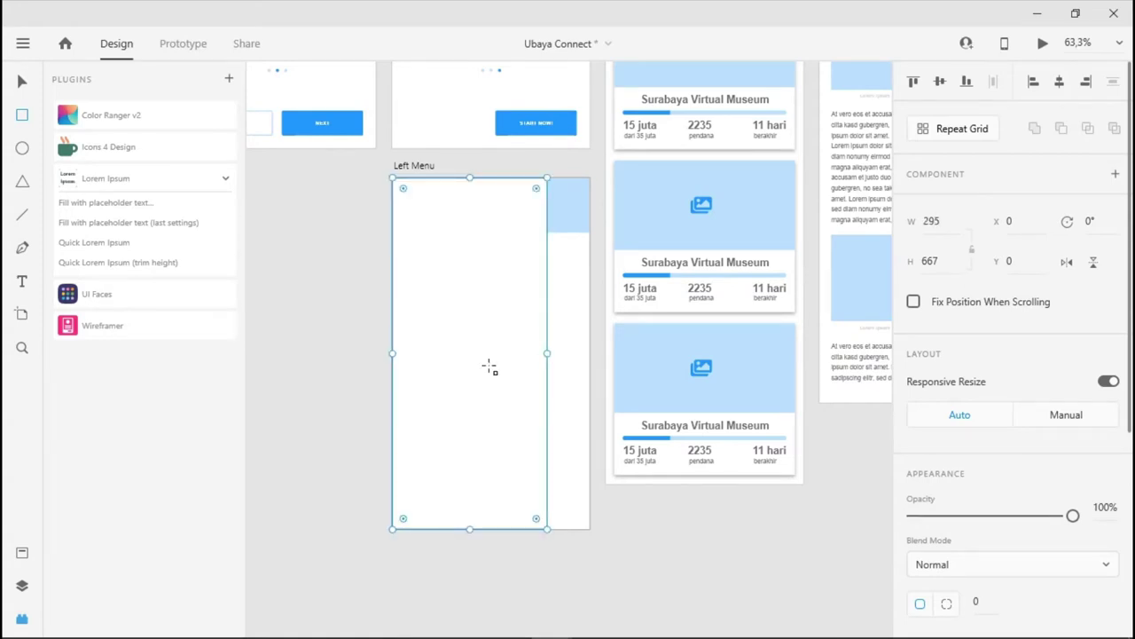
Remove the new rectangle's border and fill it with the saved blue #2699FB
{"action": "left_click", "coordinate": [22, 81]}
{"action": "scroll", "coordinate": [519, 383], "scroll_direction": "up", "scroll_amount": 3}
{"action": "left_click", "coordinate": [534, 421]}
{"action": "scroll", "coordinate": [932, 474], "scroll_direction": "down", "scroll_amount": 3}
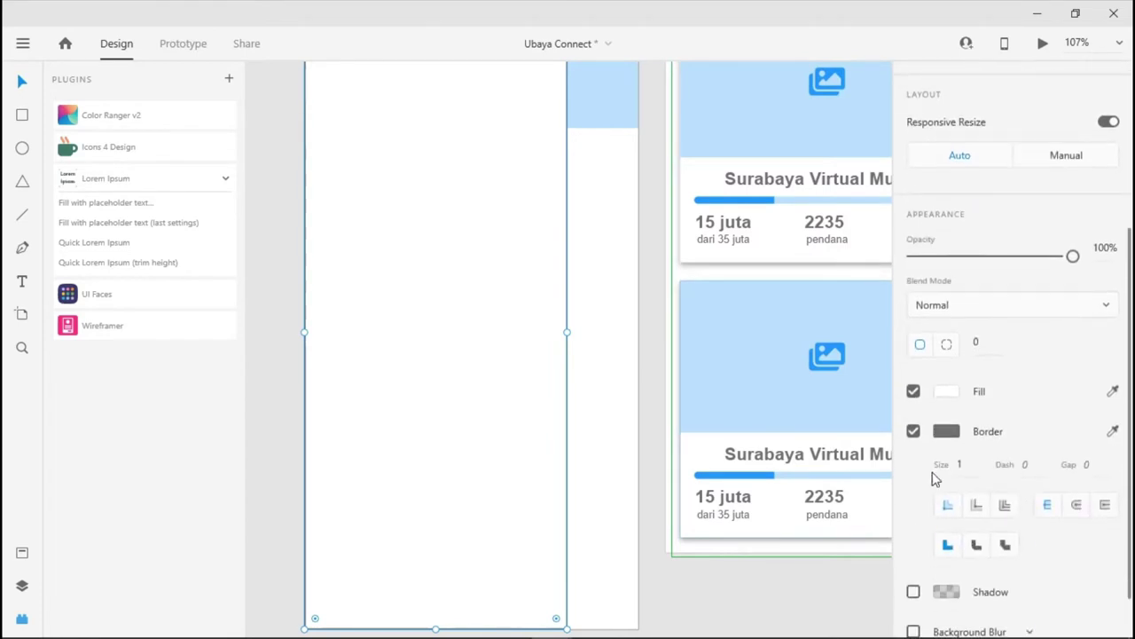
{"action": "scroll", "coordinate": [917, 435], "scroll_direction": "up", "scroll_amount": 1}
{"action": "left_click", "coordinate": [915, 432]}
{"action": "left_click", "coordinate": [945, 450]}
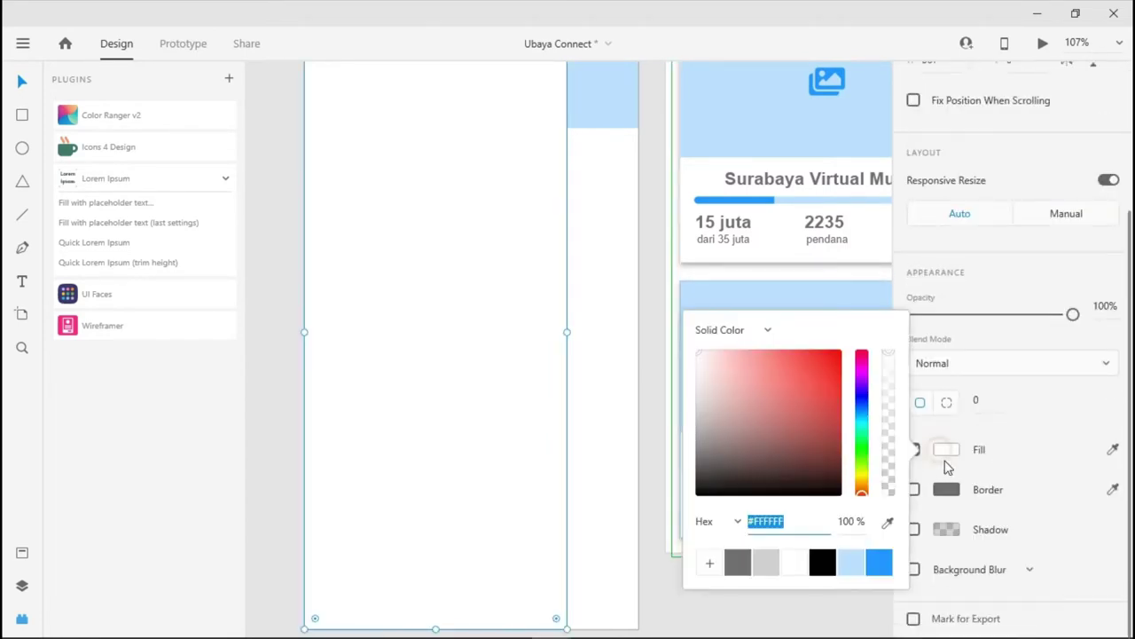
{"action": "left_click", "coordinate": [880, 562]}
Arrange the blue rectangle behind the header and menu entries of the Left Menu artboard
{"action": "right_click", "coordinate": [471, 304]}
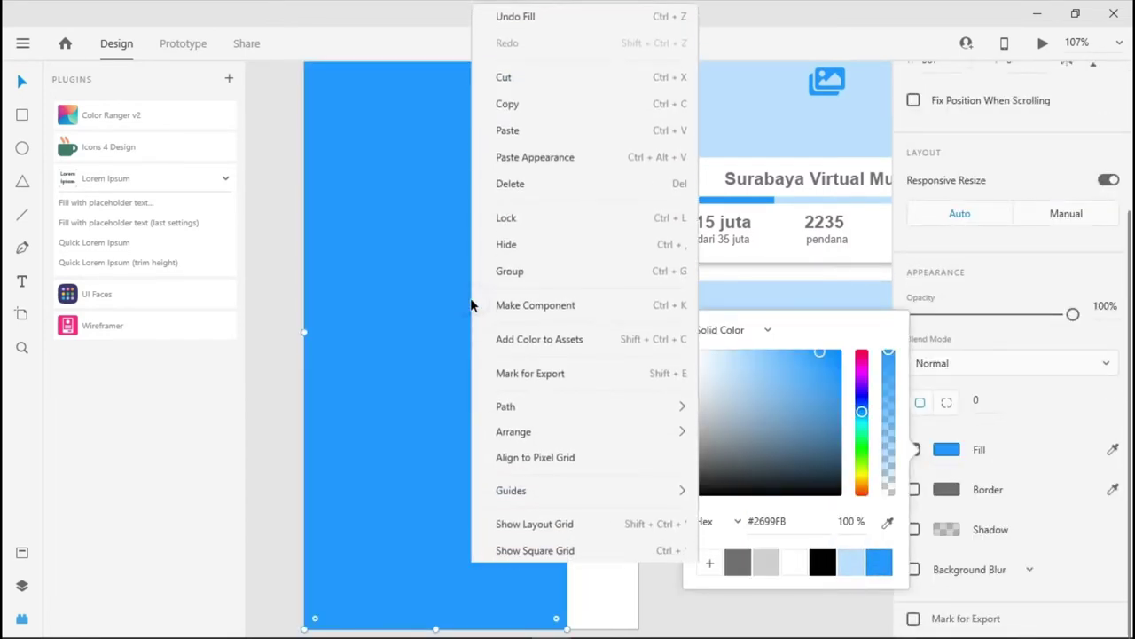
{"action": "mouse_move", "coordinate": [548, 434]}
{"action": "left_click", "coordinate": [761, 484]}
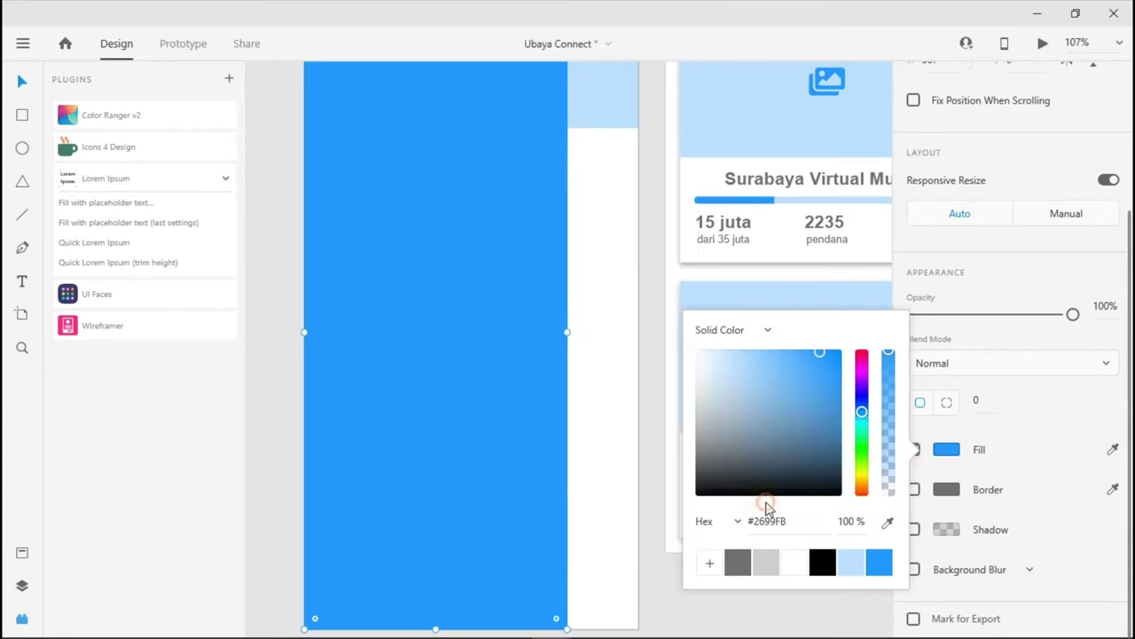
{"action": "left_click", "coordinate": [1040, 431]}
{"action": "scroll", "coordinate": [305, 392], "scroll_direction": "down", "scroll_amount": 3}
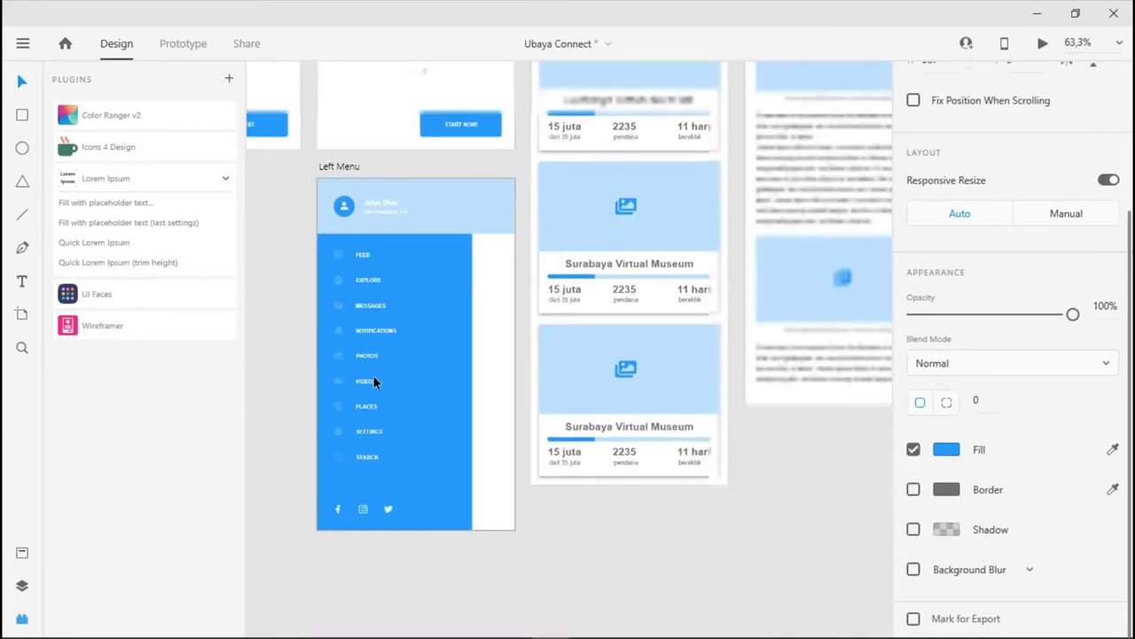
Select the profile header group in the Left Menu and try to narrow it from its outer edge
{"action": "left_click", "coordinate": [479, 217]}
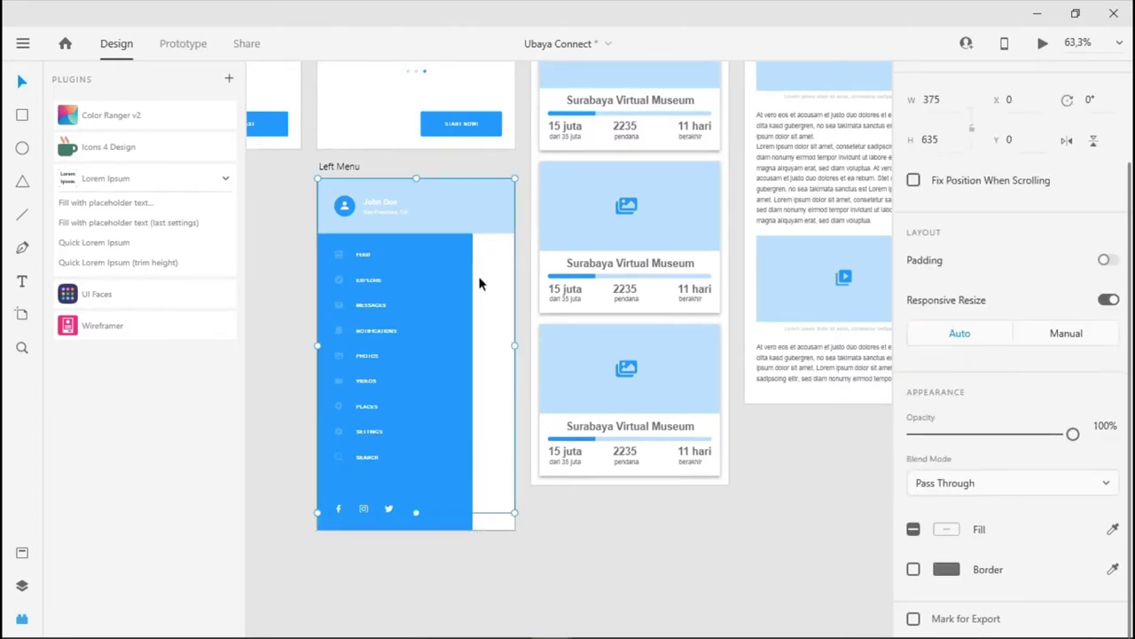
{"action": "left_click", "coordinate": [479, 216]}
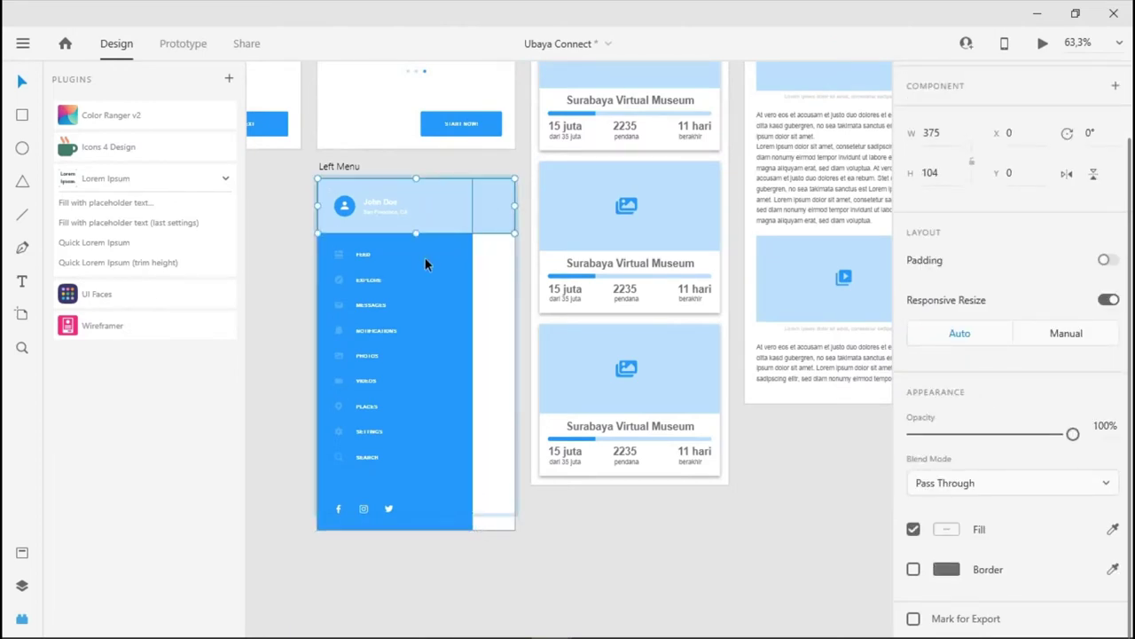
{"action": "scroll", "coordinate": [425, 258], "scroll_direction": "up", "scroll_amount": 3}
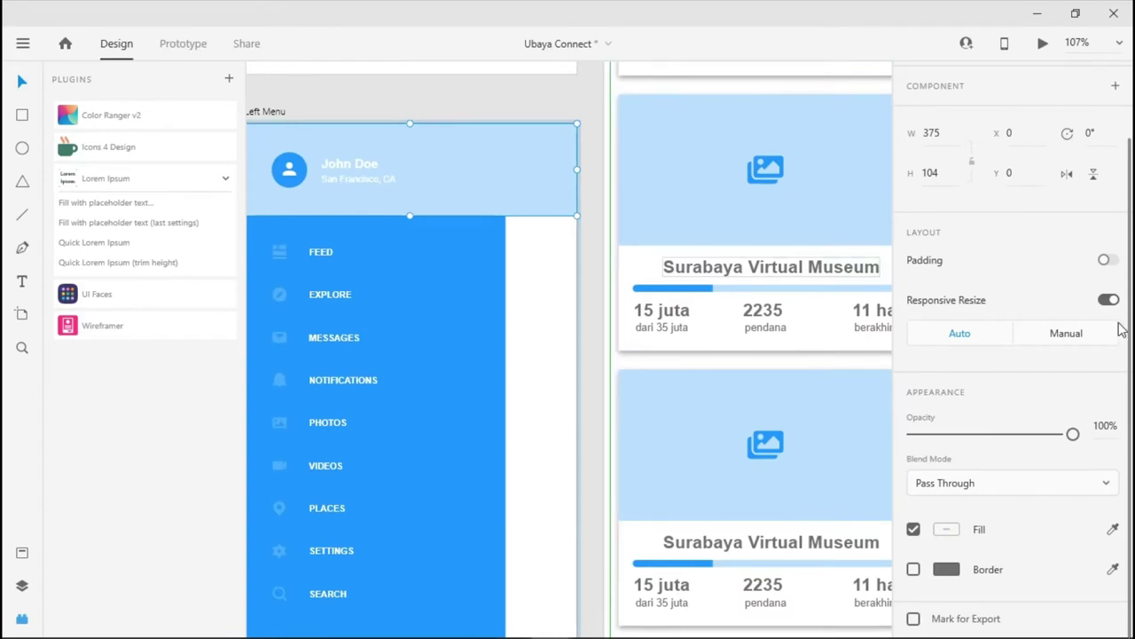
{"action": "mouse_move", "coordinate": [577, 172]}
{"action": "left_mouse_down"}
{"action": "mouse_move", "coordinate": [514, 170]}
{"action": "mouse_move", "coordinate": [577, 172]}
{"action": "left_mouse_up"}
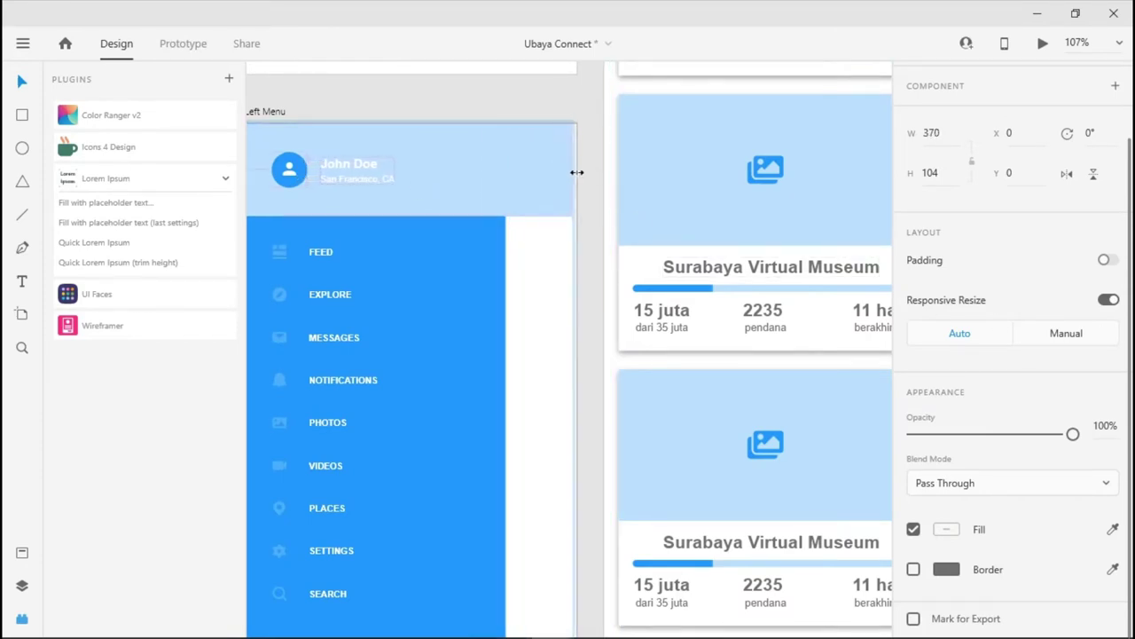
Try narrowing the header group to the blue panel's width without Responsive Resize, undo it, and turn Responsive Resize back on
{"action": "left_click", "coordinate": [1108, 299]}
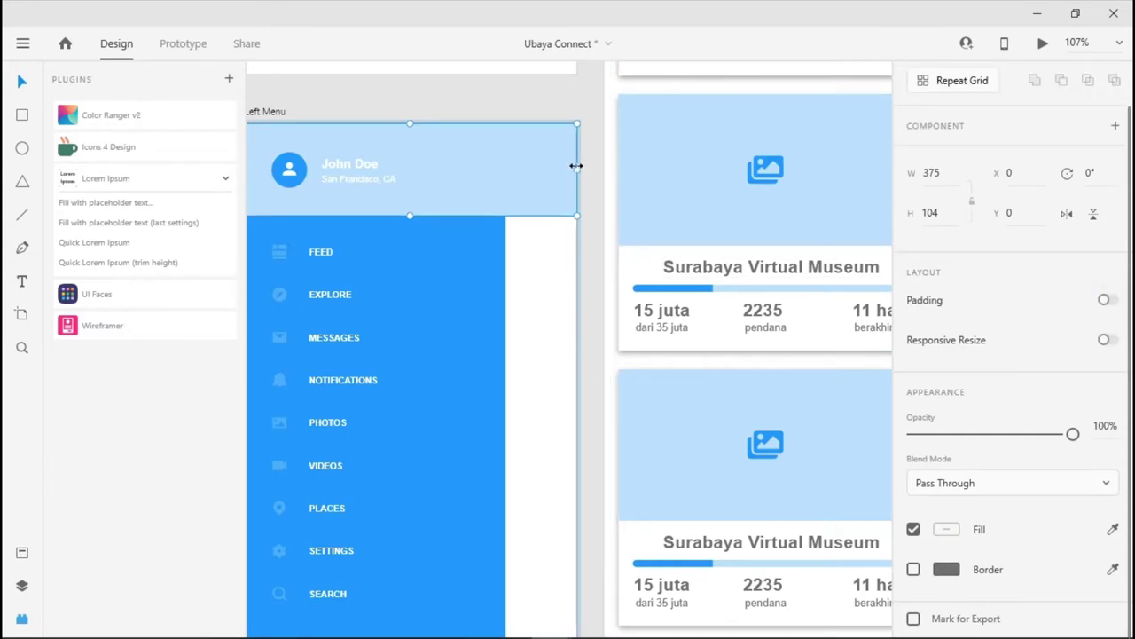
{"action": "left_click_drag", "start_coordinate": [576, 166], "coordinate": [508, 167]}
{"action": "key", "text": "ctrl+z"}
{"action": "left_click", "coordinate": [1105, 341]}
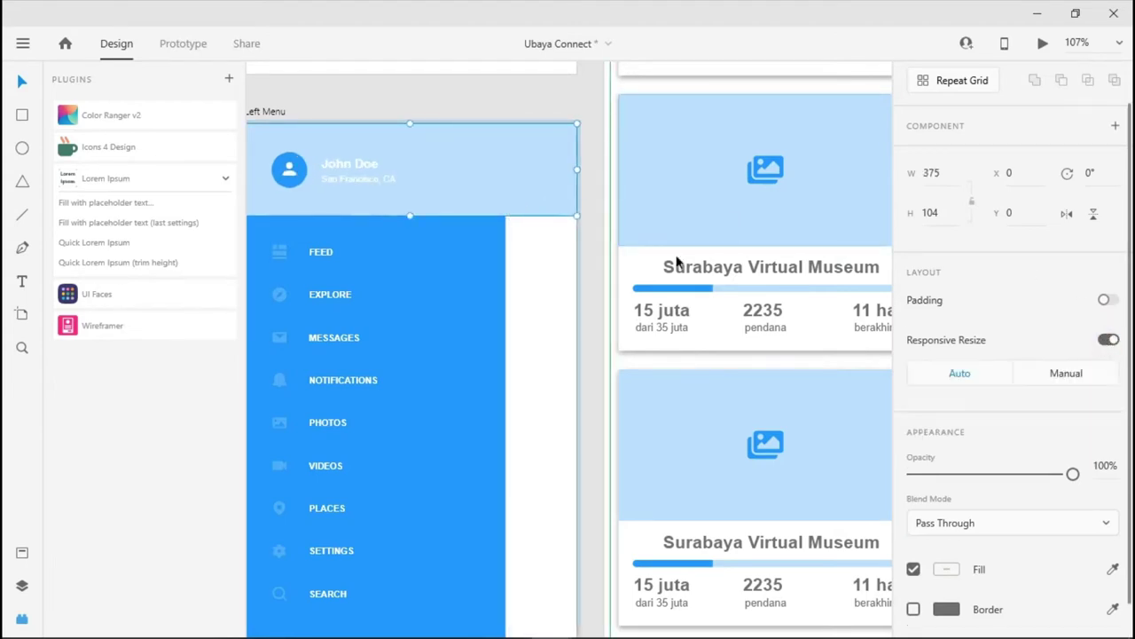
{"action": "left_click_drag", "start_coordinate": [575, 171], "coordinate": [497, 176]}
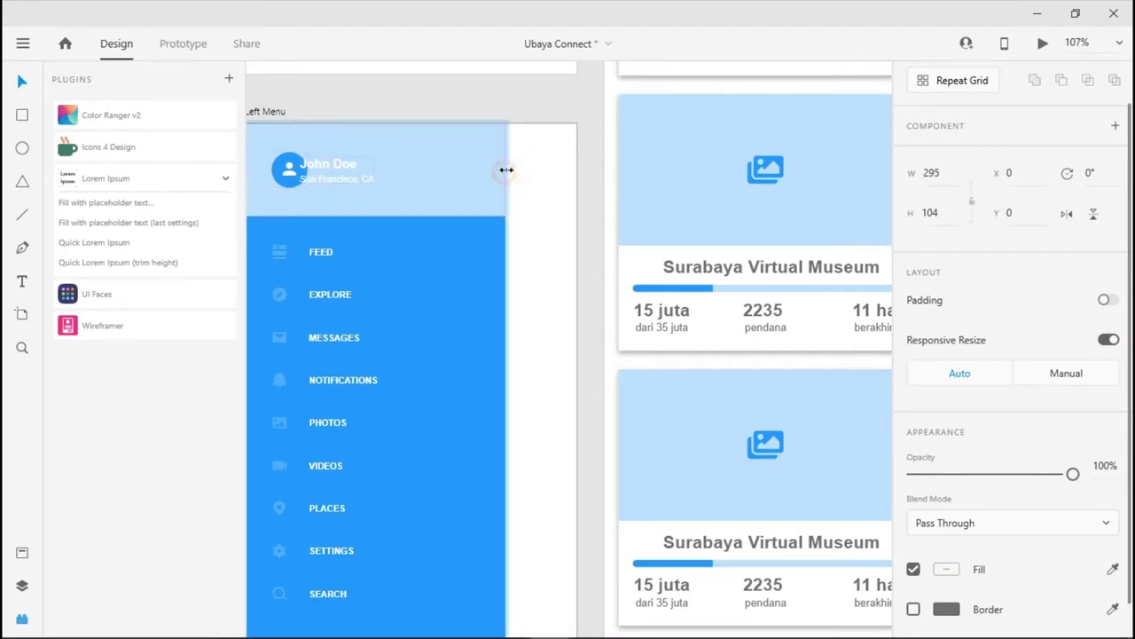
{"action": "left_click", "coordinate": [556, 173]}
{"action": "left_click", "coordinate": [312, 166]}
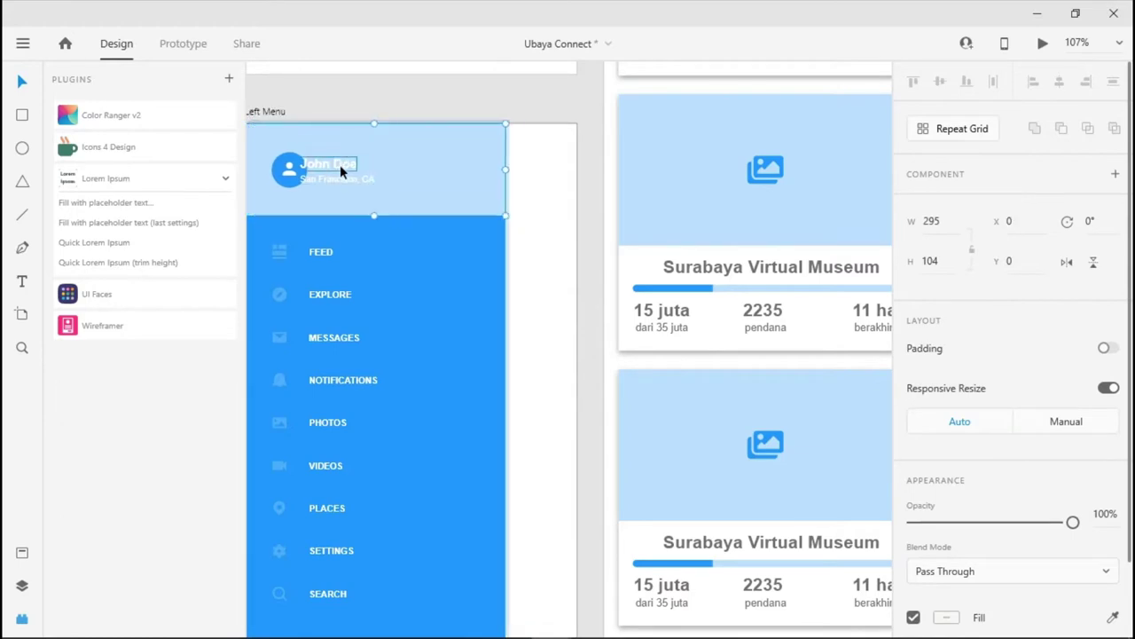
{"action": "double_click", "coordinate": [339, 165]}
{"action": "left_click_drag", "start_coordinate": [339, 164], "coordinate": [360, 169]}
Replace the placeholder name in the profile header with the profile owner's first name and the location with Surabaya
{"action": "double_click", "coordinate": [359, 169]}
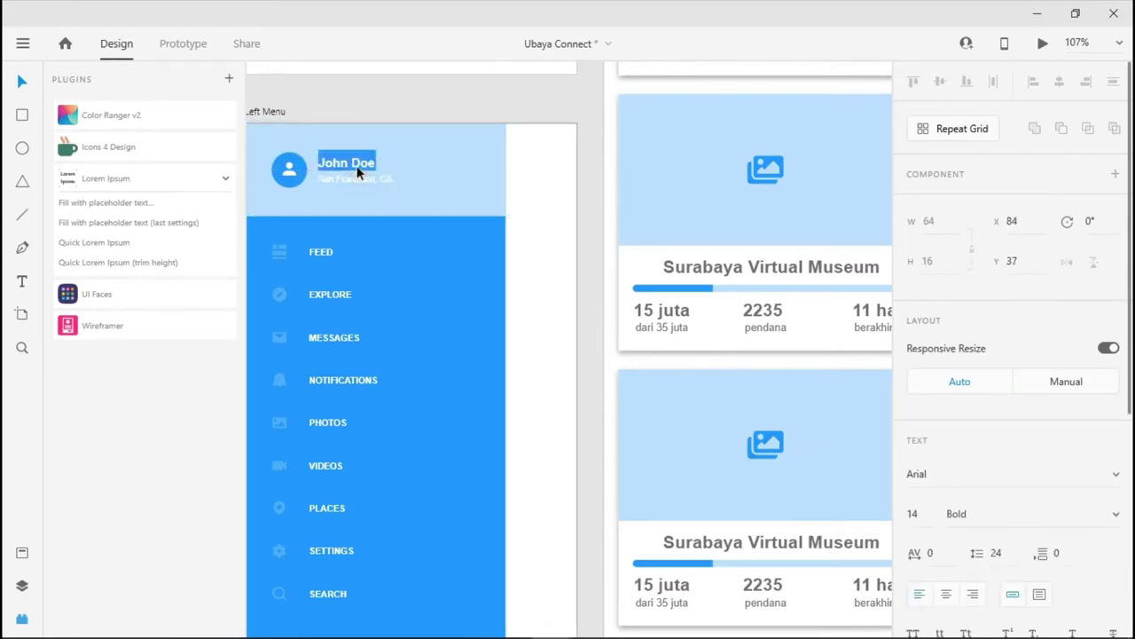
{"action": "type", "text": "Aditya"}
{"action": "key", "text": "Escape"}
{"action": "left_click", "coordinate": [362, 177]}
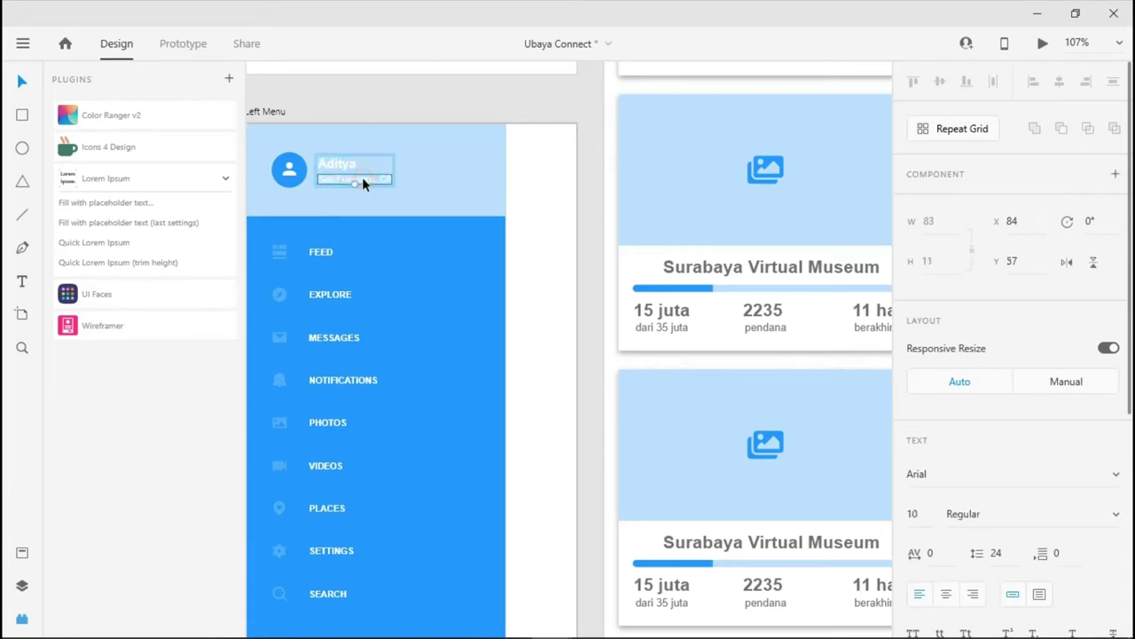
{"action": "double_click", "coordinate": [362, 176]}
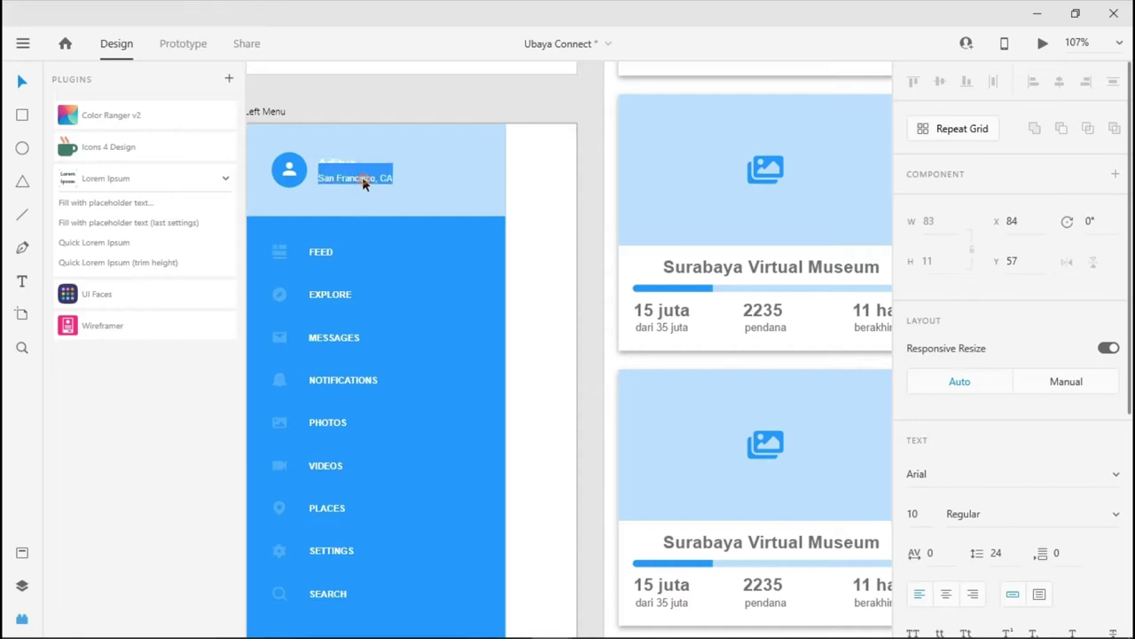
{"action": "left_click", "coordinate": [362, 176]}
{"action": "key", "text": "ctrl+a"}
{"action": "type", "text": "S"}
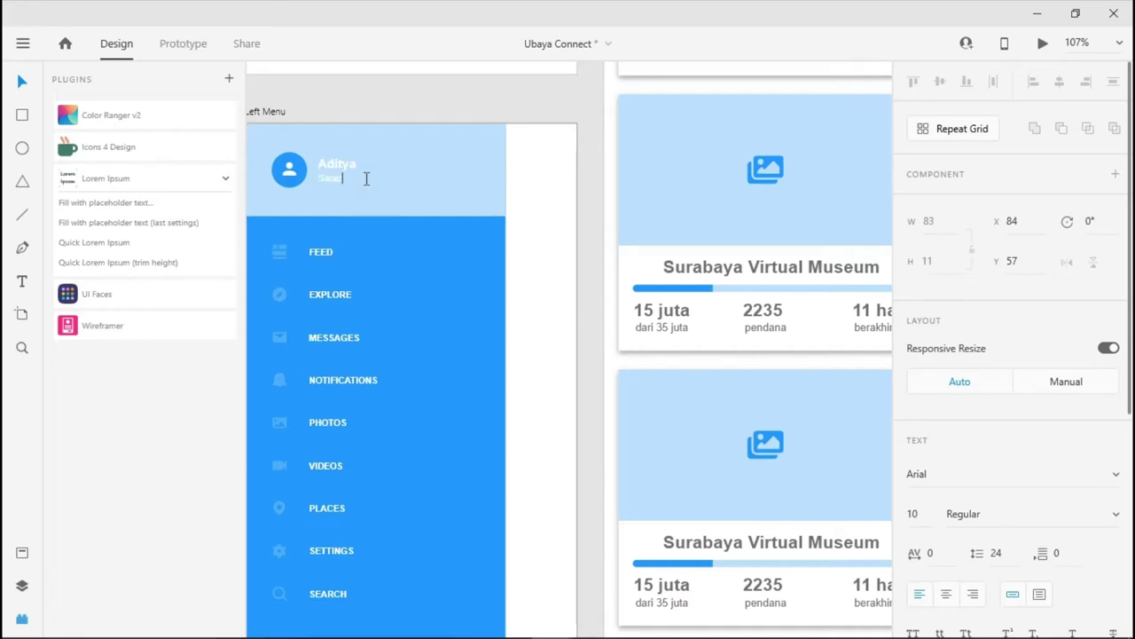
{"action": "type", "text": "urabaya"}
{"action": "key", "text": "Escape"}
Fill the Left Menu artboard with black #000000 at 22% opacity
{"action": "scroll", "coordinate": [405, 183], "scroll_direction": "left", "scroll_amount": 3}
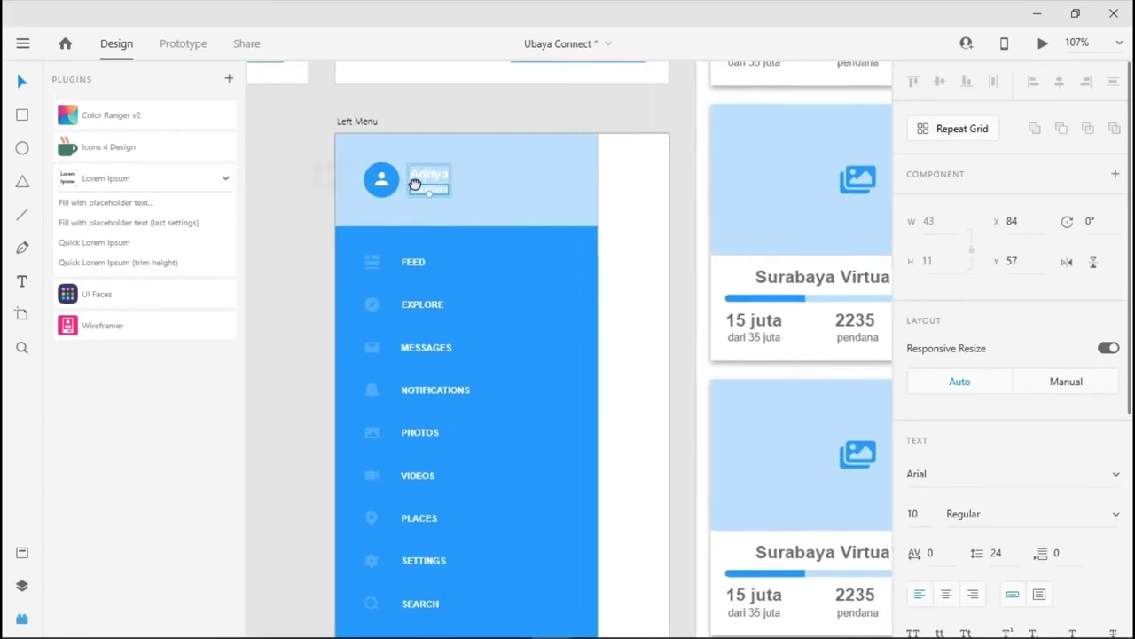
{"action": "scroll", "coordinate": [461, 294], "scroll_direction": "down", "scroll_amount": 3}
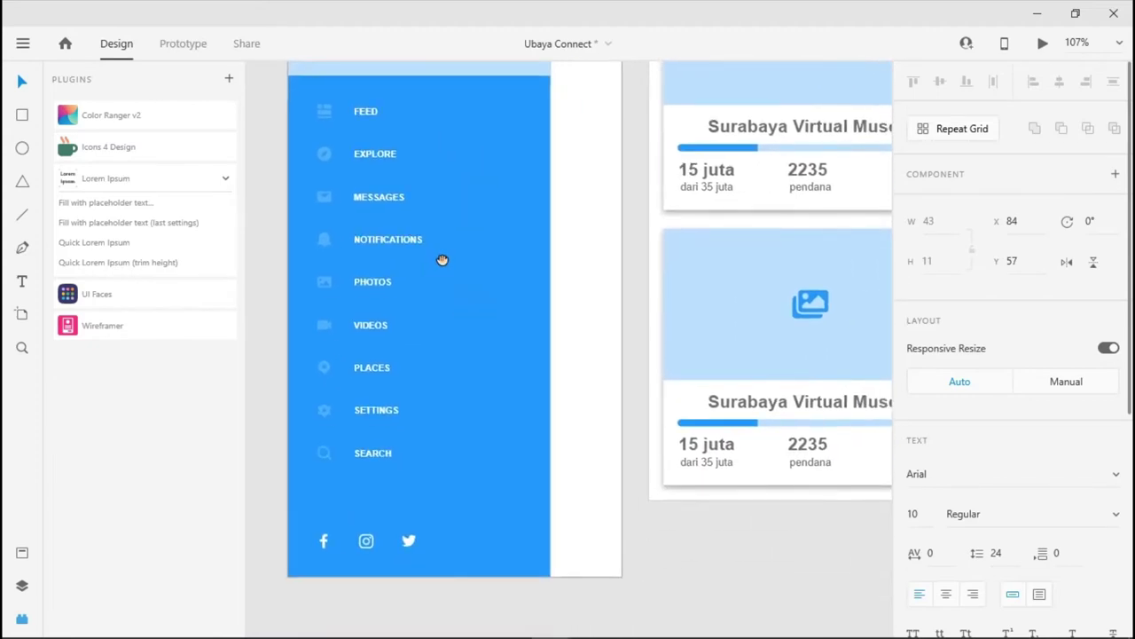
{"action": "scroll", "coordinate": [443, 261], "scroll_direction": "up", "scroll_amount": 4}
{"action": "left_click", "coordinate": [592, 177]}
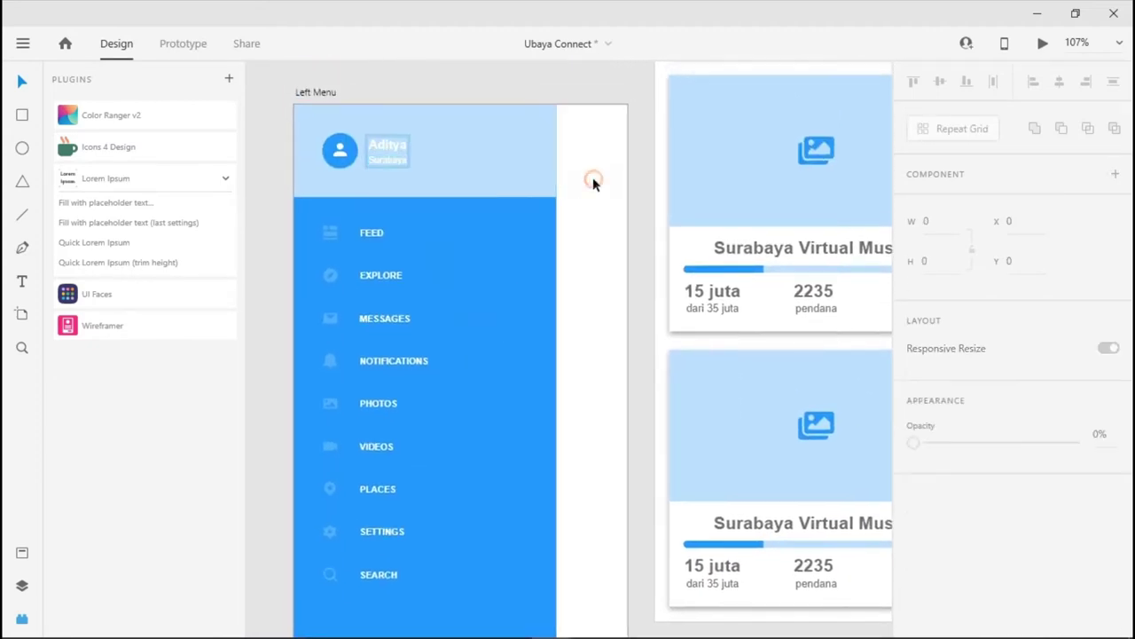
{"action": "left_click", "coordinate": [323, 89]}
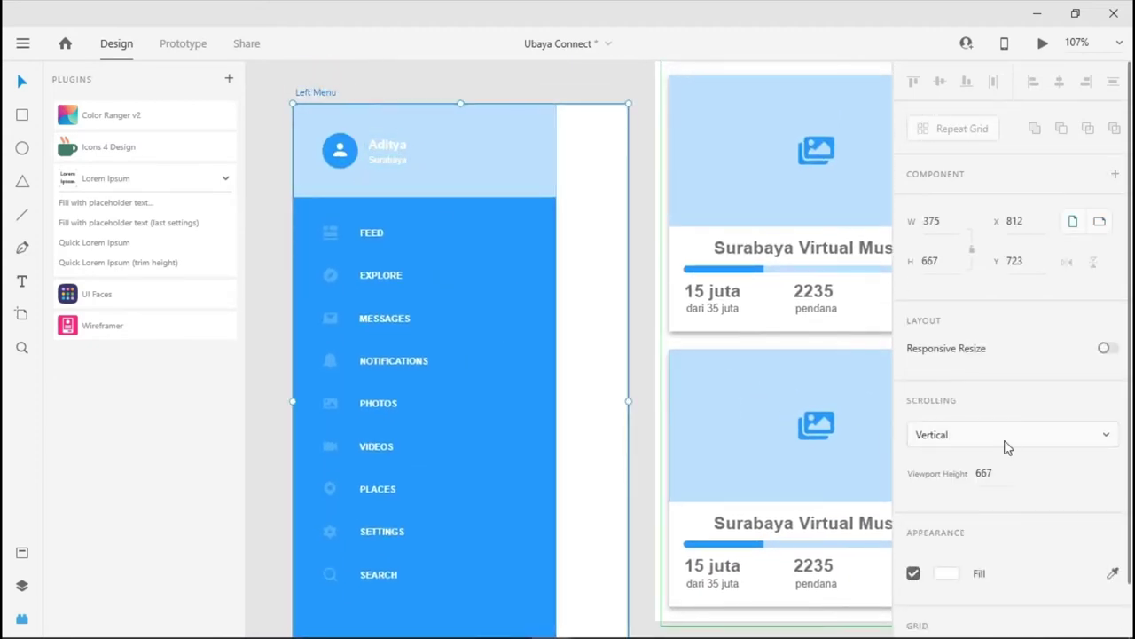
{"action": "scroll", "coordinate": [993, 463], "scroll_direction": "down", "scroll_amount": 1}
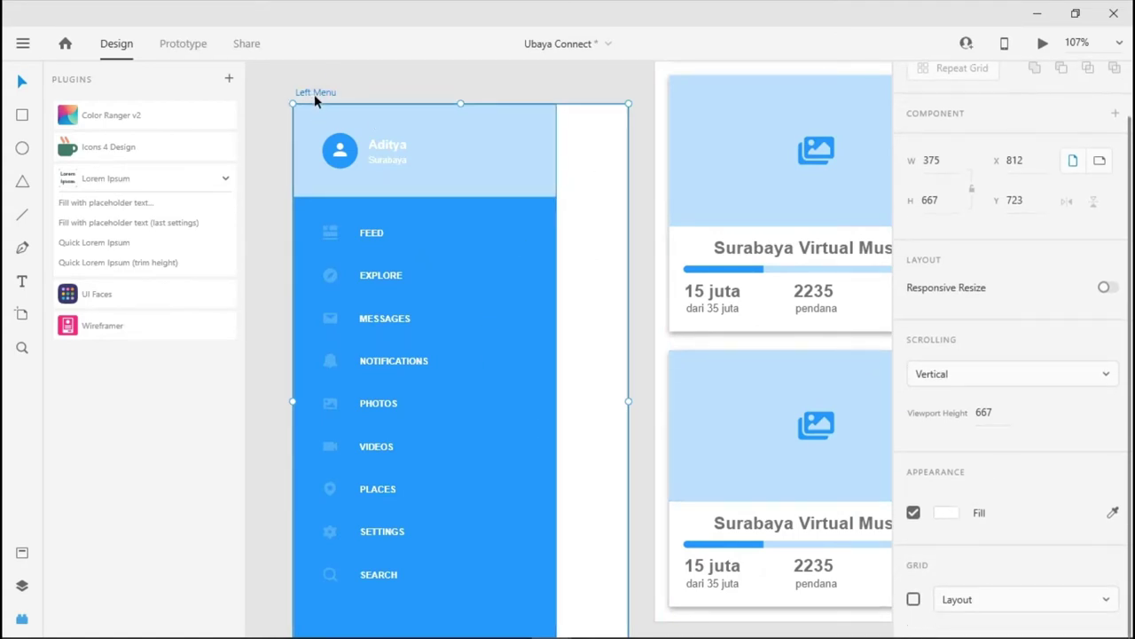
{"action": "left_click", "coordinate": [946, 513]}
{"action": "left_click", "coordinate": [831, 611]}
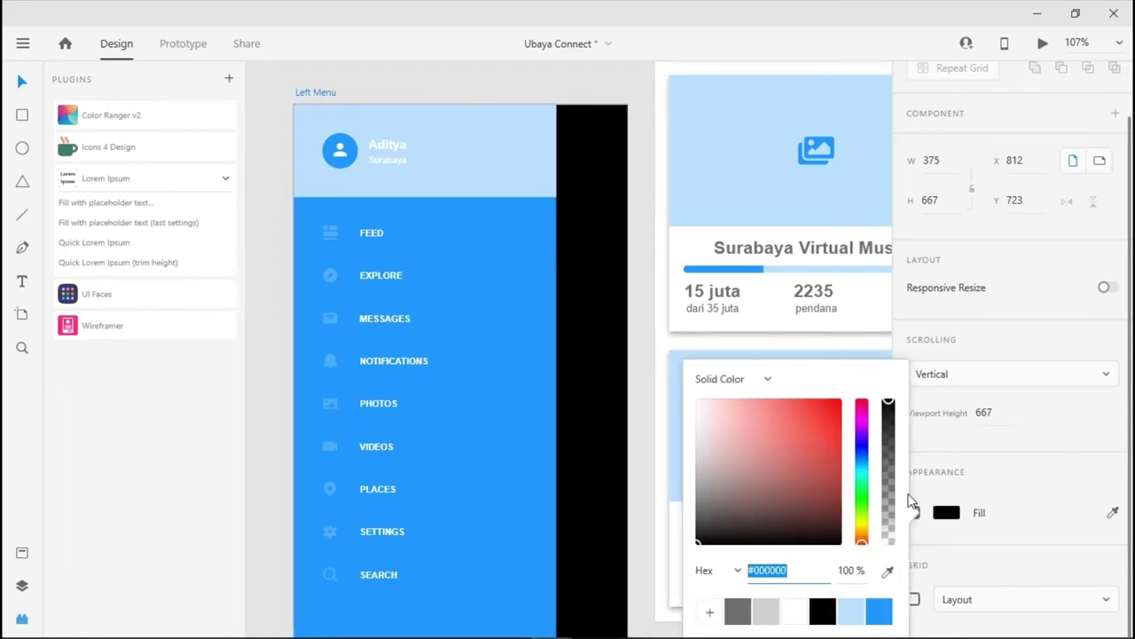
{"action": "left_click", "coordinate": [888, 408]}
{"action": "left_click_drag", "start_coordinate": [891, 410], "coordinate": [891, 515]}
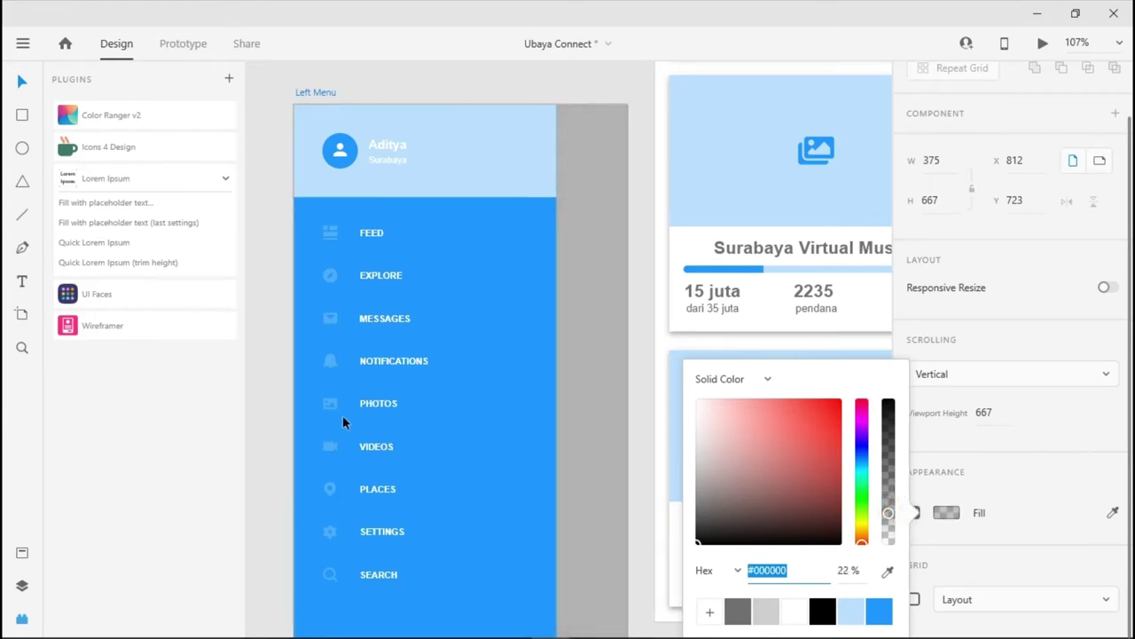
{"action": "left_click", "coordinate": [262, 339]}
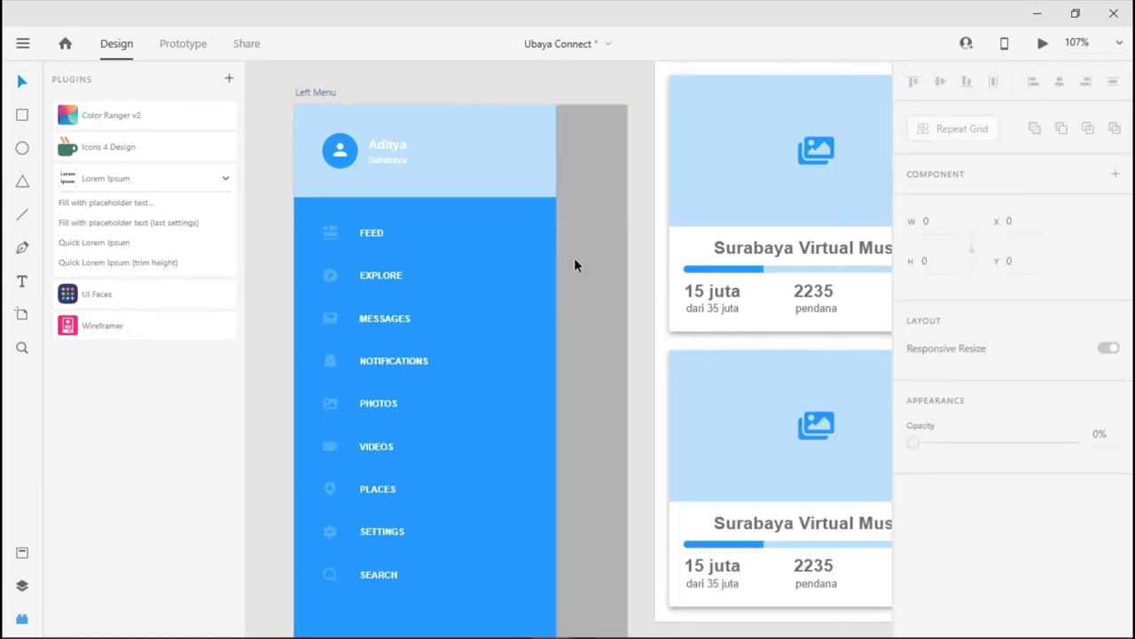
Link the menu icon in the Featured Projects header to the Left Menu artboard in Prototype mode, with a Tap trigger and Overlay action
{"action": "left_click_drag", "start_coordinate": [654, 180], "coordinate": [580, 452]}
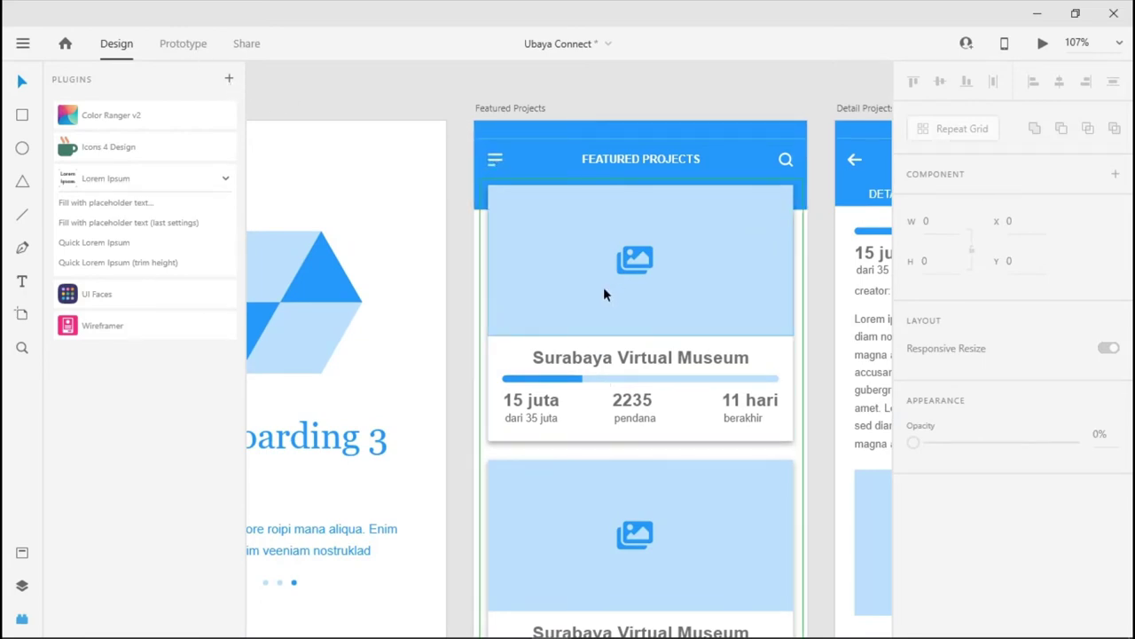
{"action": "left_click", "coordinate": [184, 45]}
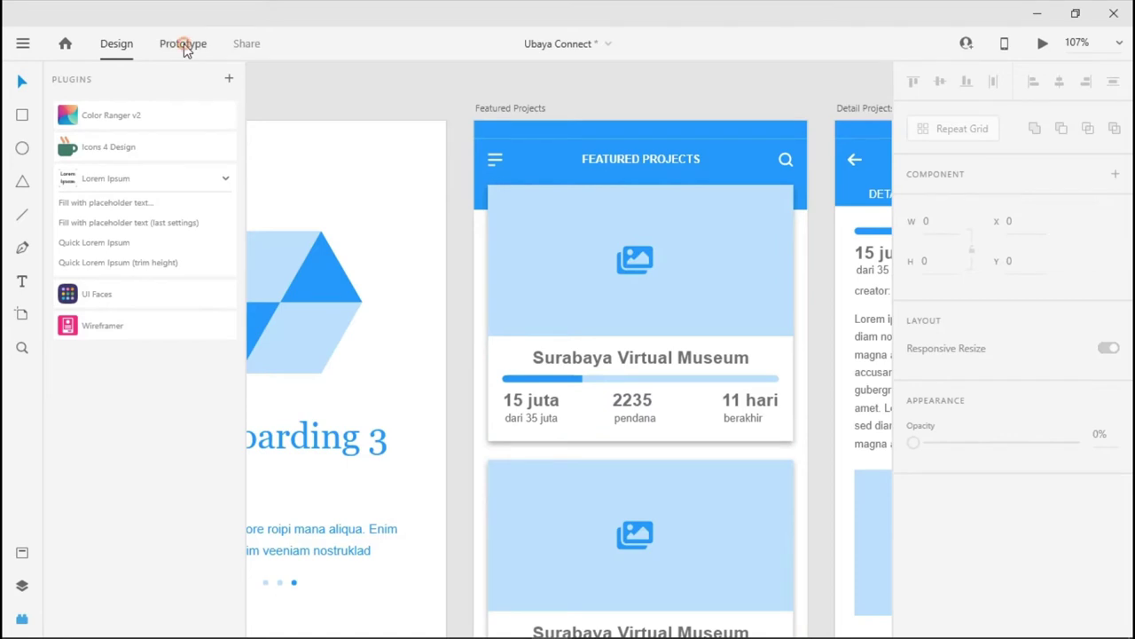
{"action": "left_click", "coordinate": [495, 162]}
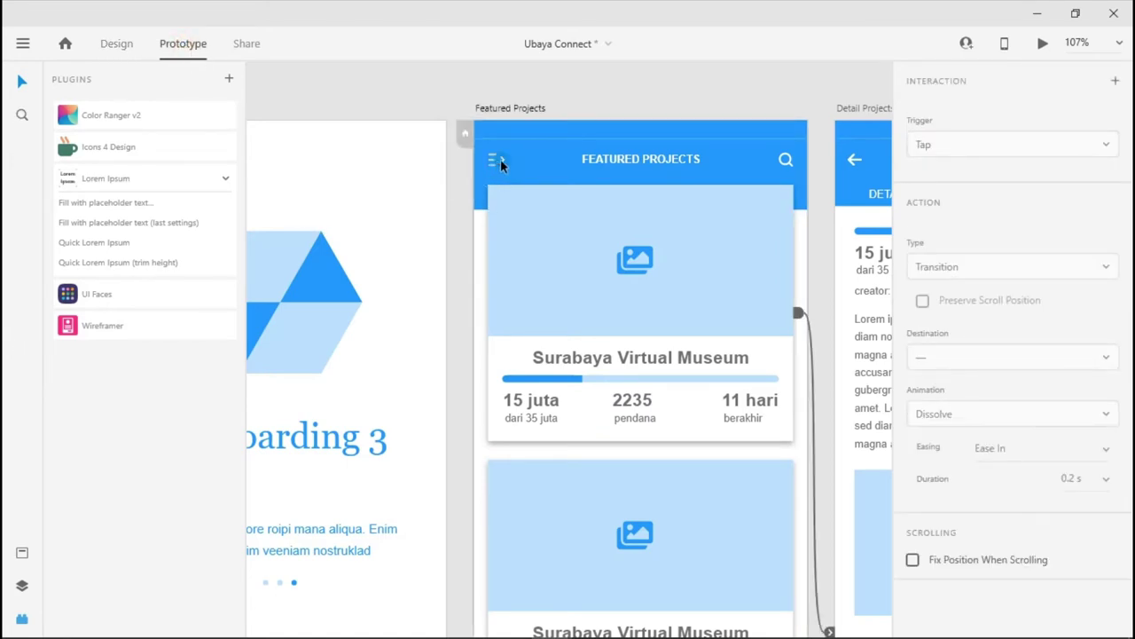
{"action": "left_click_drag", "start_coordinate": [500, 159], "coordinate": [621, 473]}
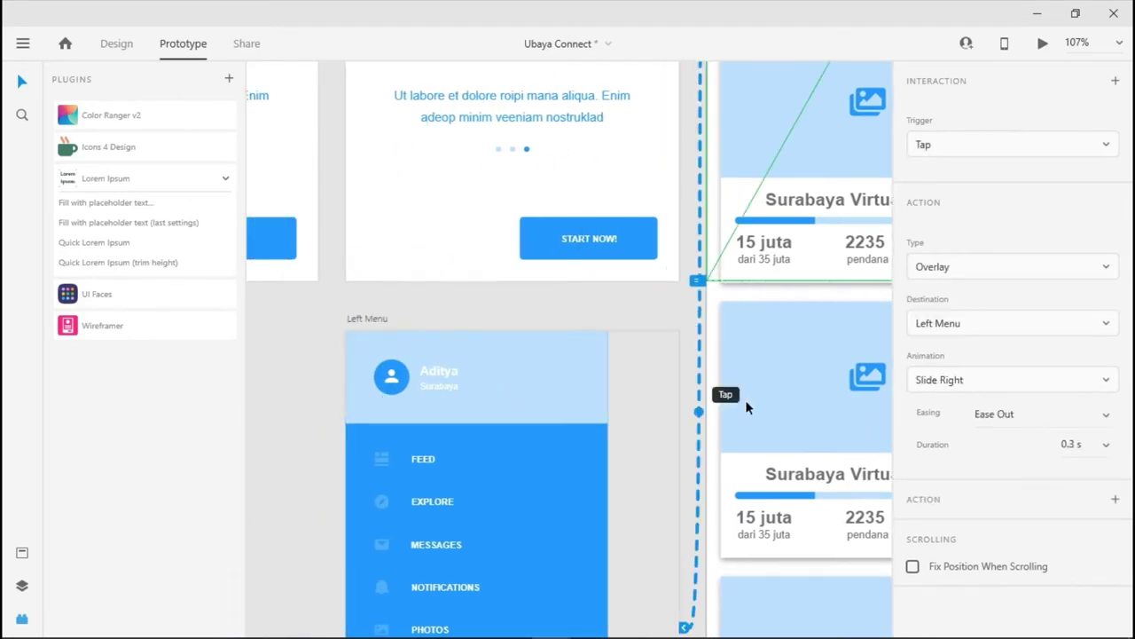
{"action": "left_click", "coordinate": [963, 267]}
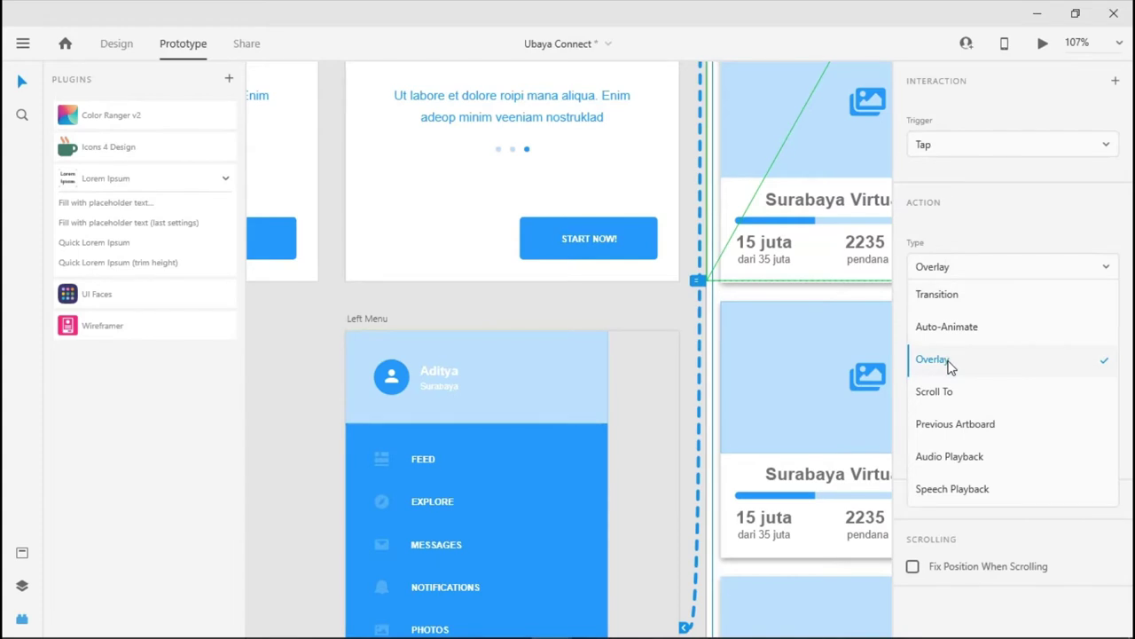
{"action": "left_click", "coordinate": [948, 363]}
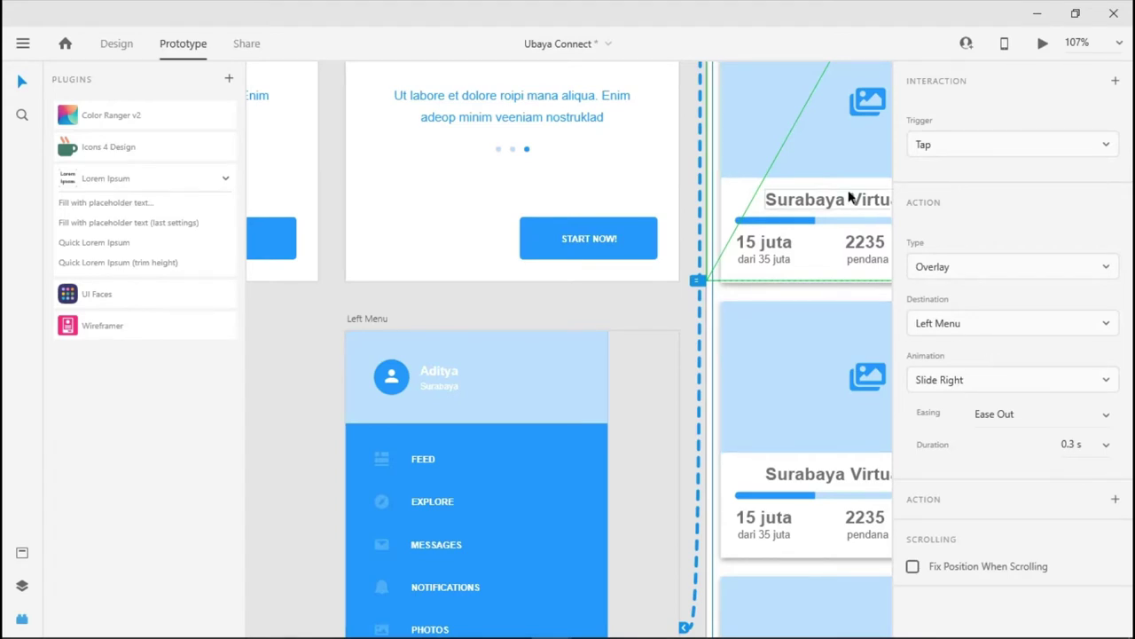
{"action": "left_click", "coordinate": [940, 145]}
{"action": "left_click", "coordinate": [980, 121]}
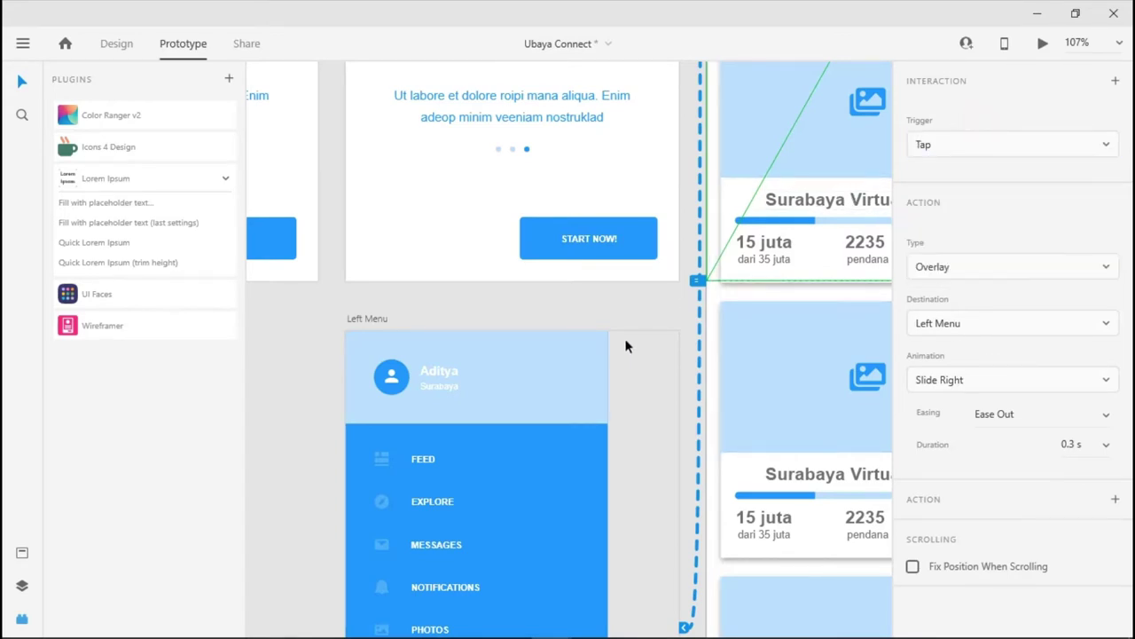
Examine the menu icon's link and the placement of the Left Menu overlay on the Featured Projects artboard
{"action": "left_click", "coordinate": [644, 306]}
{"action": "scroll", "coordinate": [642, 305], "scroll_direction": "up", "scroll_amount": 5}
{"action": "scroll", "coordinate": [642, 305], "scroll_direction": "right", "scroll_amount": 3}
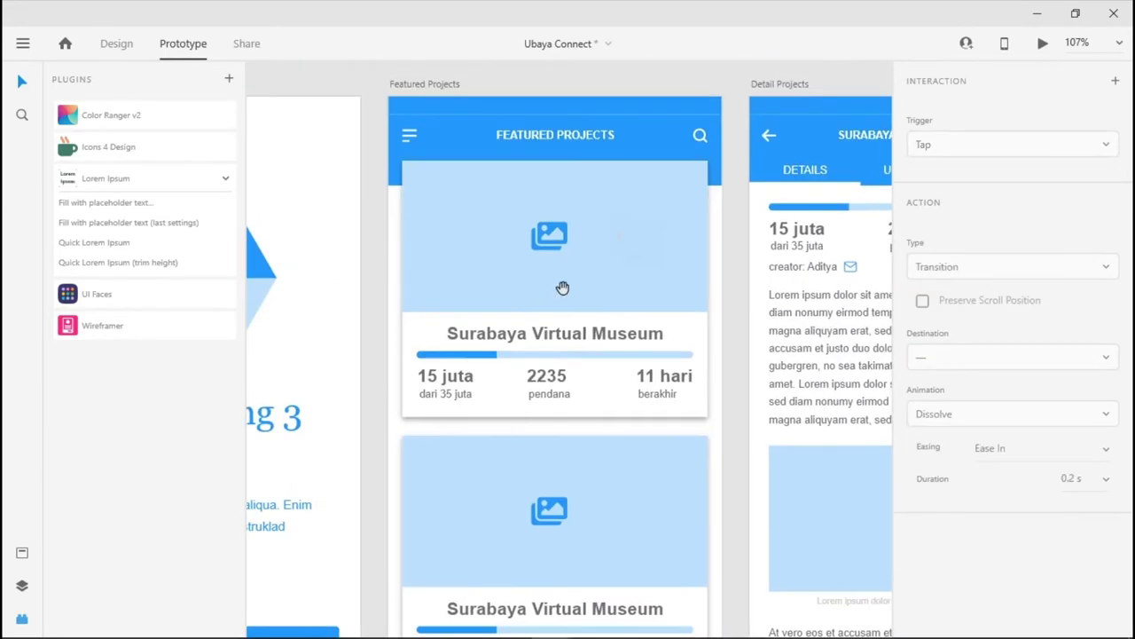
{"action": "left_click", "coordinate": [445, 194]}
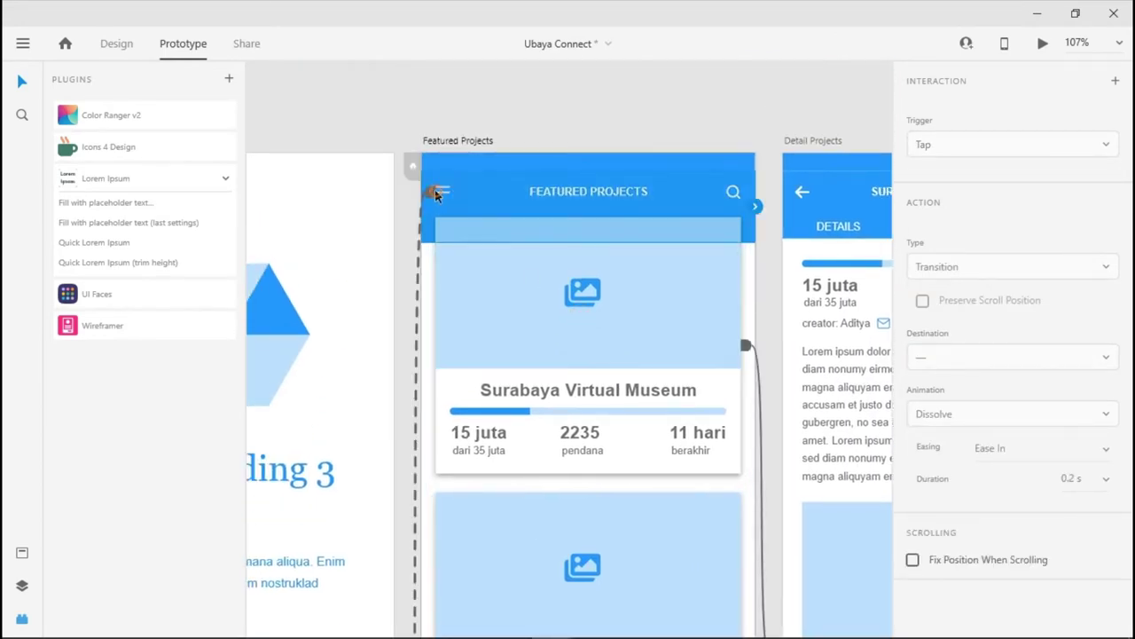
{"action": "left_click", "coordinate": [433, 199]}
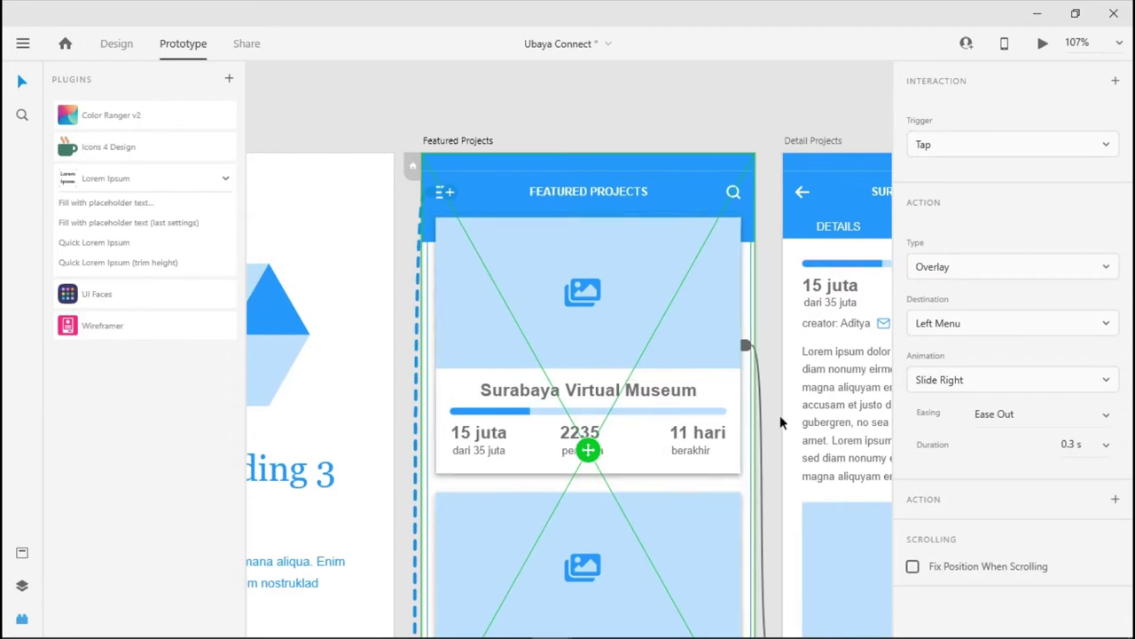
{"action": "scroll", "coordinate": [692, 388], "scroll_direction": "down", "scroll_amount": 3}
{"action": "scroll", "coordinate": [693, 387], "scroll_direction": "down", "scroll_amount": 4}
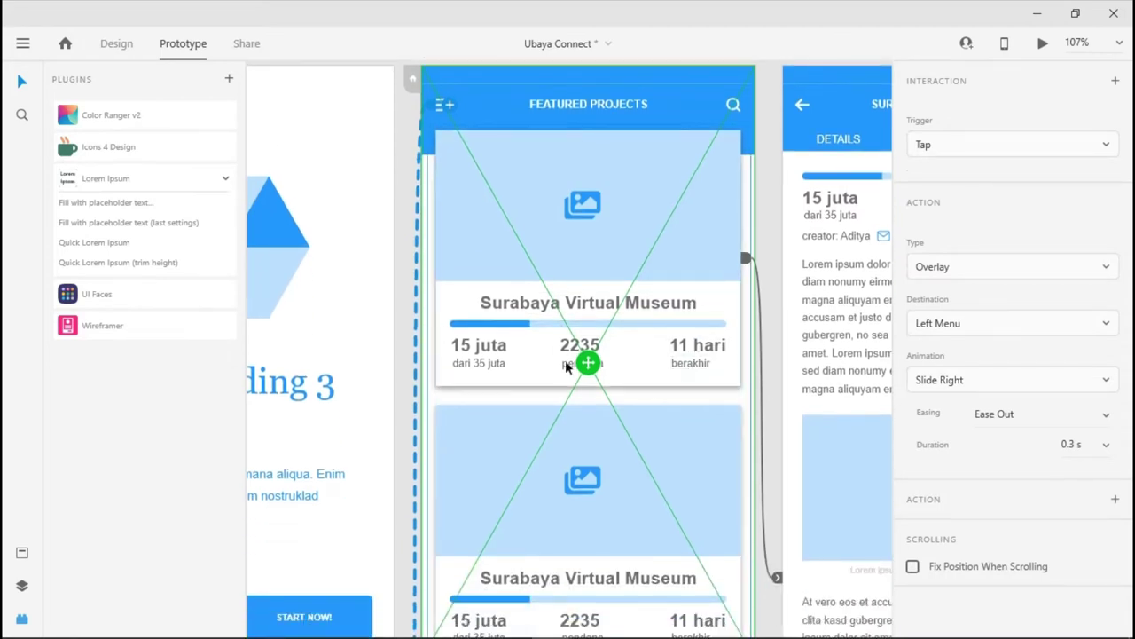
{"action": "scroll", "coordinate": [499, 500], "scroll_direction": "down", "scroll_amount": 2}
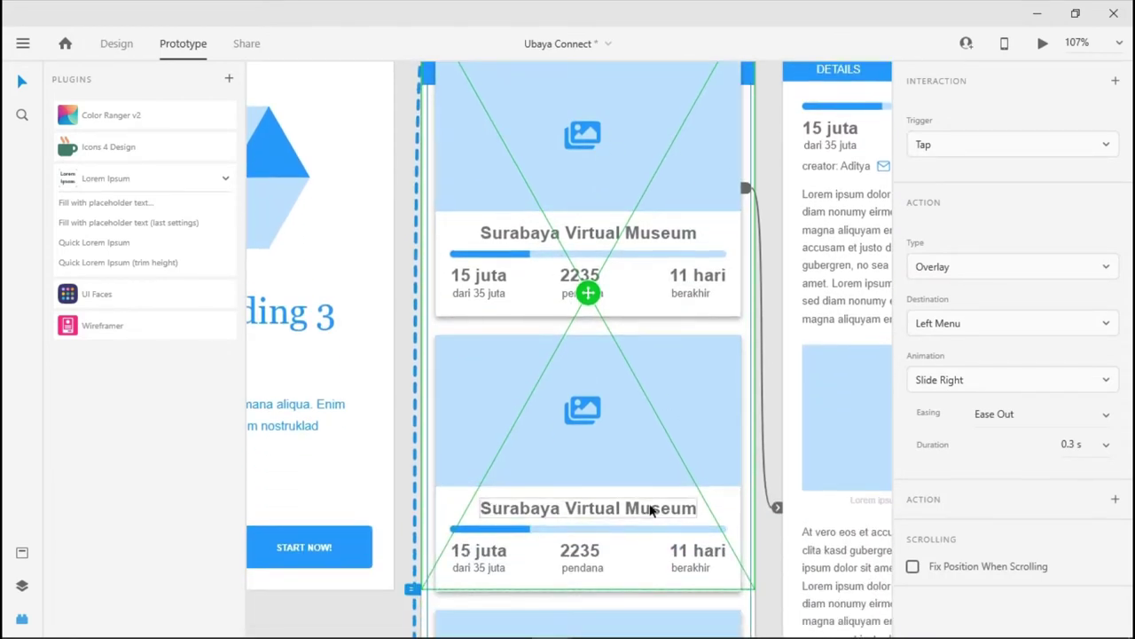
{"action": "scroll", "coordinate": [654, 509], "scroll_direction": "up", "scroll_amount": 7}
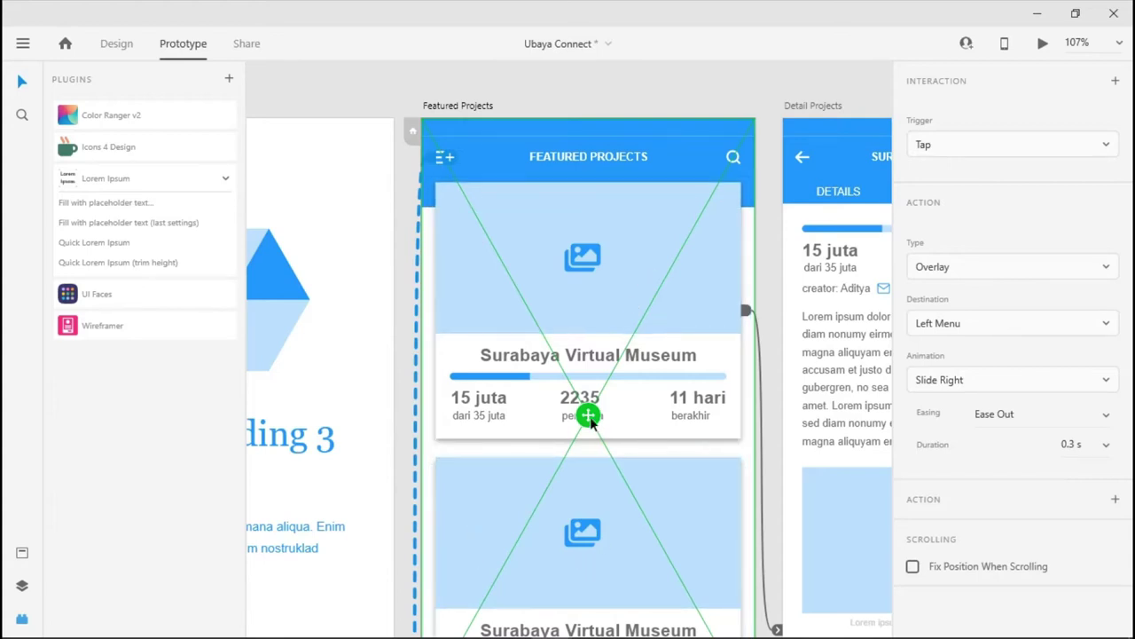
{"action": "left_click_drag", "start_coordinate": [591, 422], "coordinate": [563, 422]}
Preview the prototype from Featured Projects, open the left menu through its menu icon, and close the preview
{"action": "left_click", "coordinate": [455, 108]}
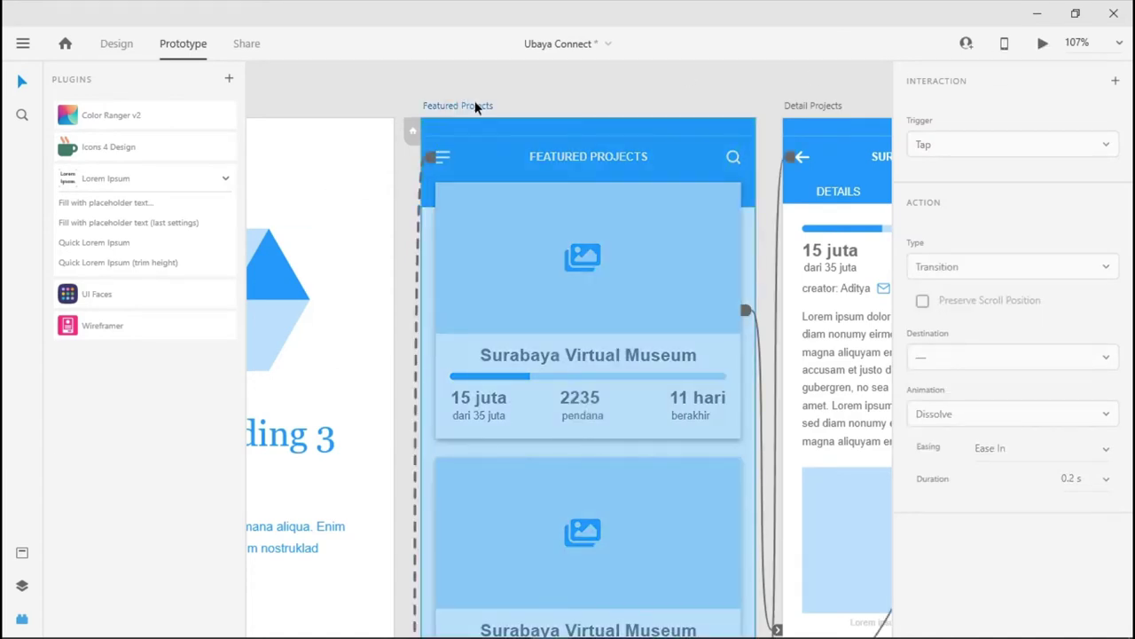
{"action": "left_click", "coordinate": [1043, 43]}
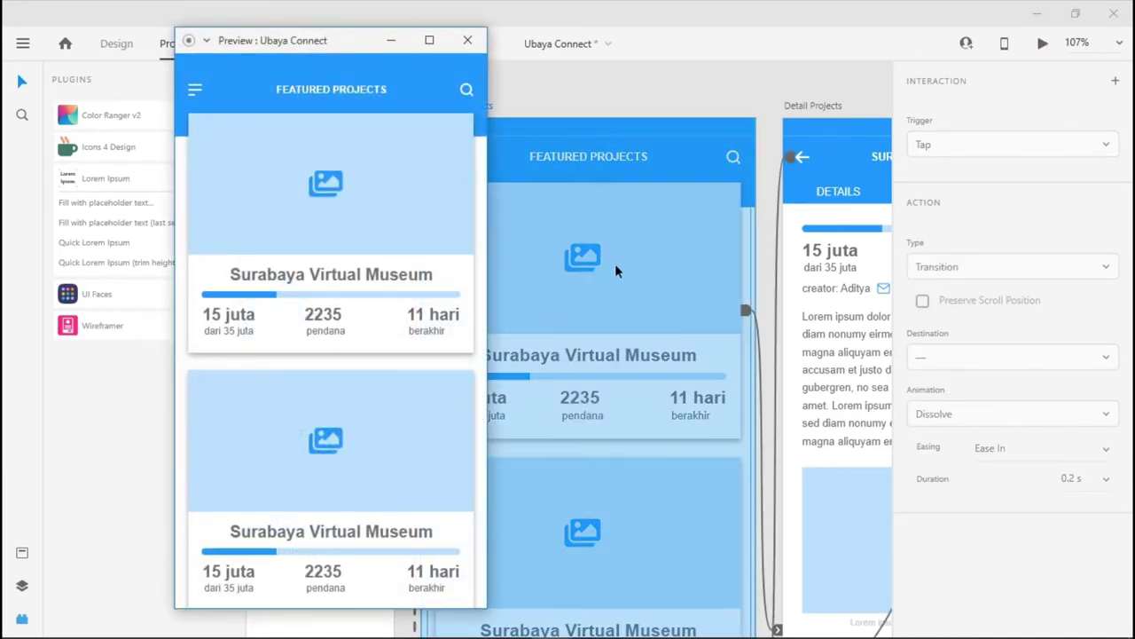
{"action": "left_click", "coordinate": [195, 93]}
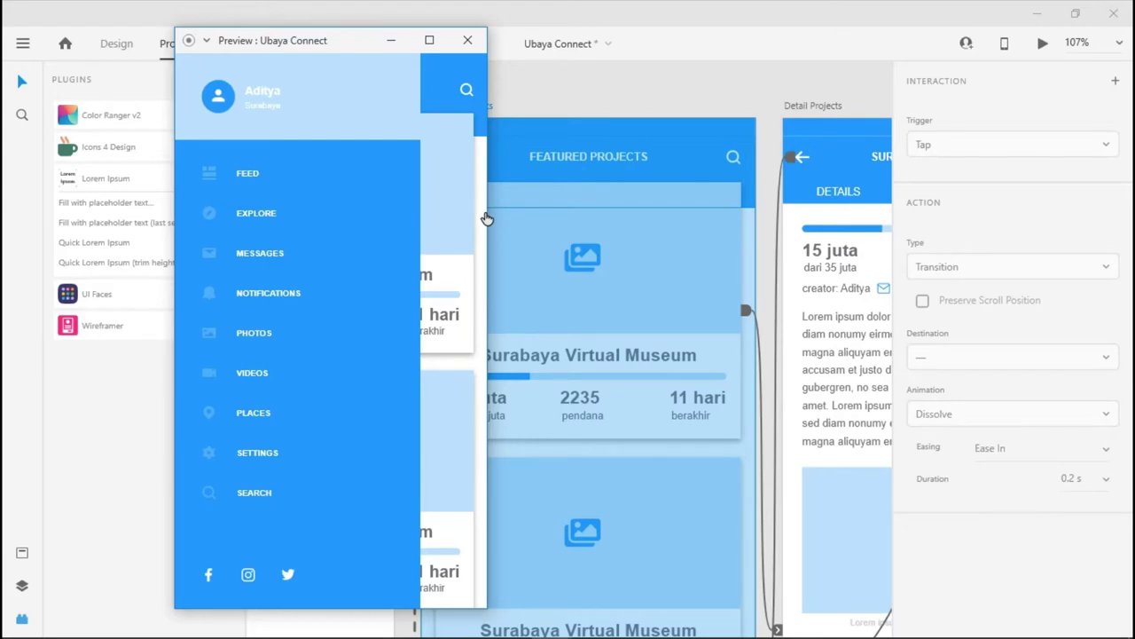
{"action": "left_click", "coordinate": [468, 40]}
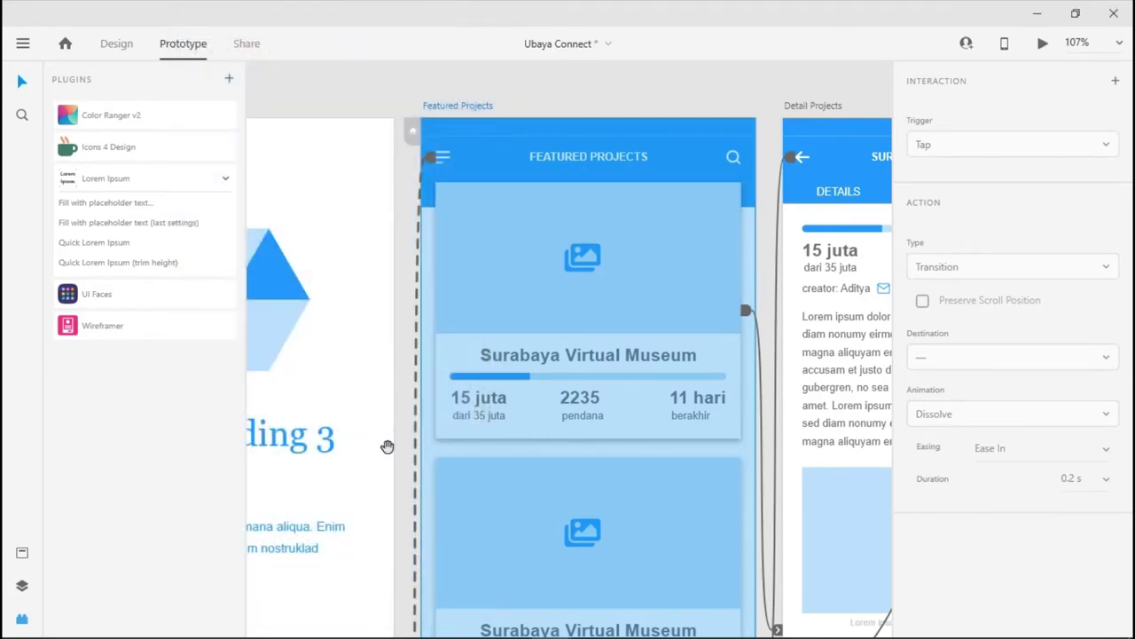
Return to Design mode and turn on the fill of the Left Menu artboard
{"action": "scroll", "coordinate": [388, 446], "scroll_direction": "down", "scroll_amount": 10}
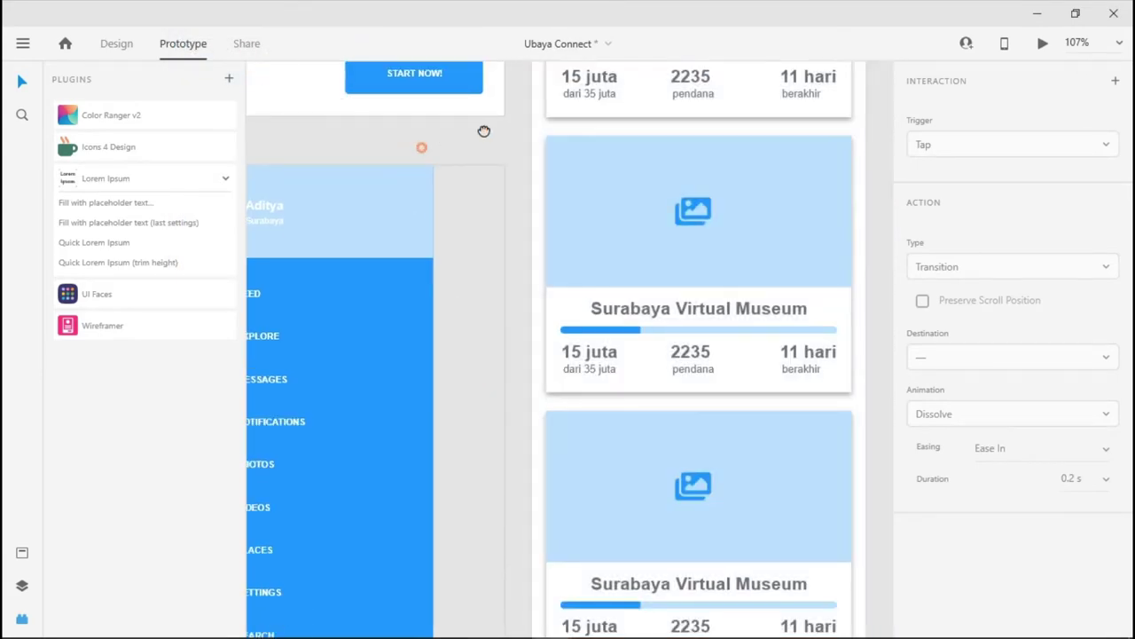
{"action": "left_click_drag", "start_coordinate": [483, 130], "coordinate": [671, 89]}
{"action": "left_click", "coordinate": [393, 112]}
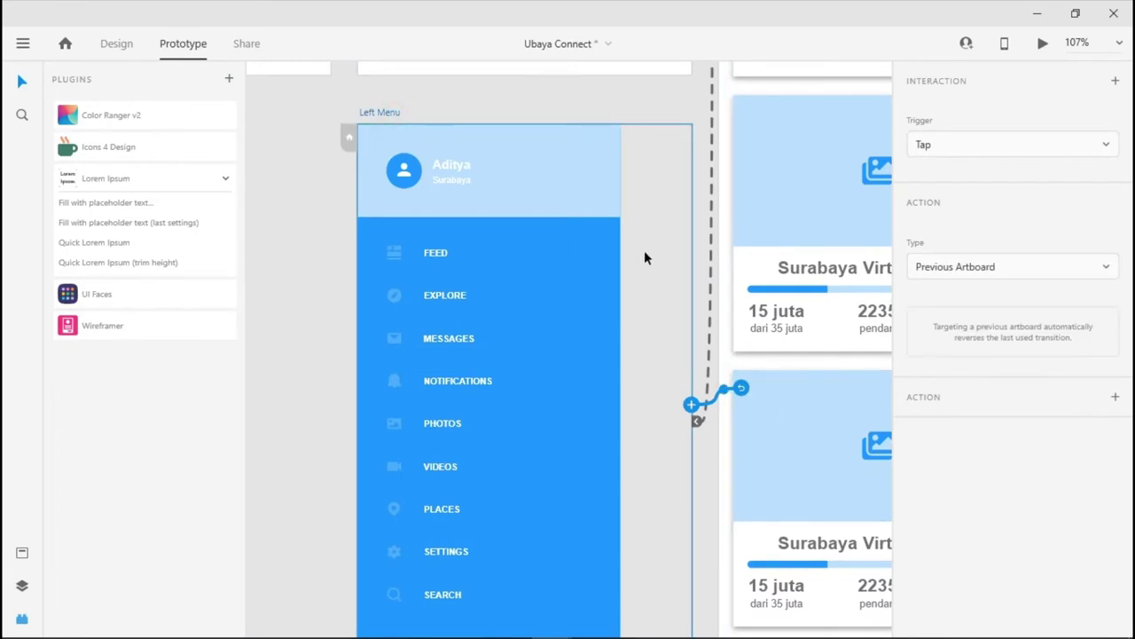
{"action": "key", "text": "ctrl+1"}
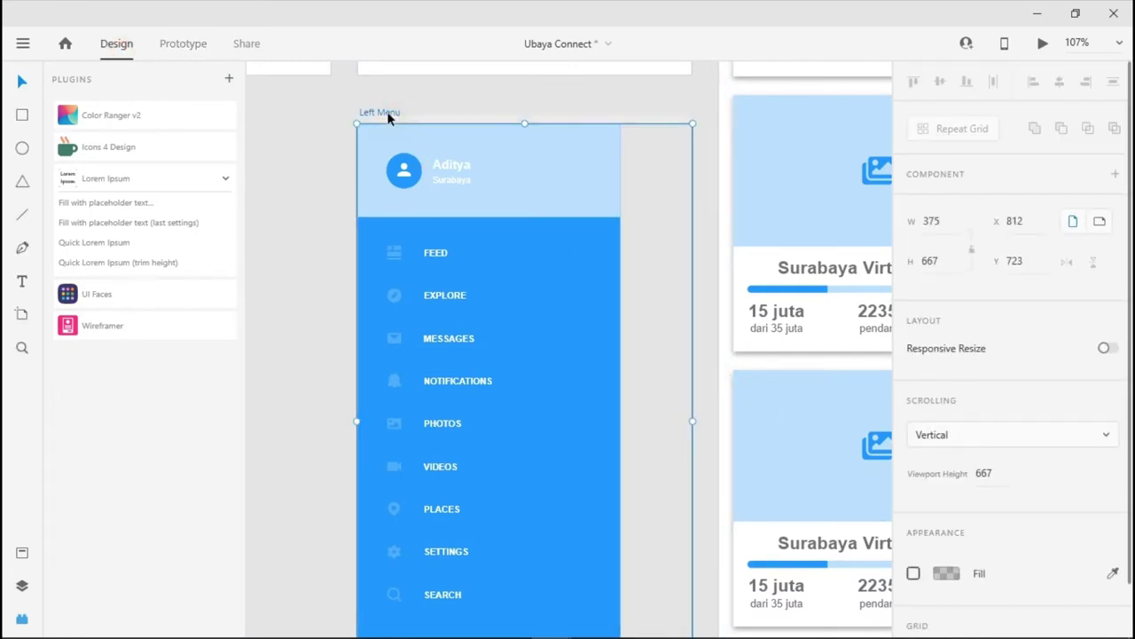
{"action": "scroll", "coordinate": [956, 581], "scroll_direction": "down", "scroll_amount": 2}
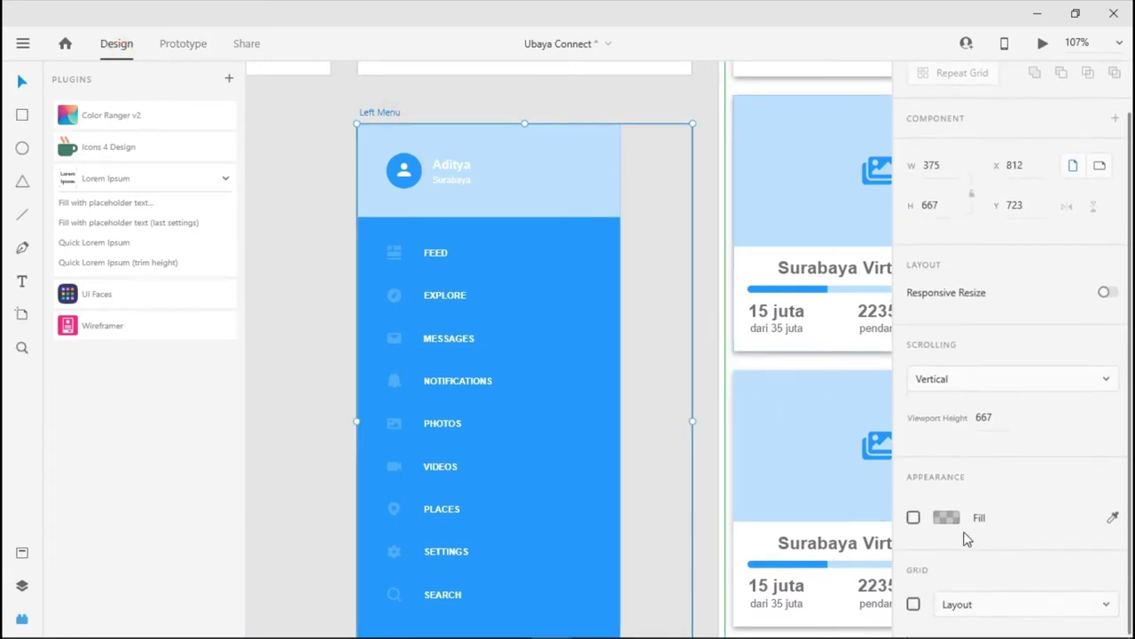
{"action": "left_click", "coordinate": [914, 513]}
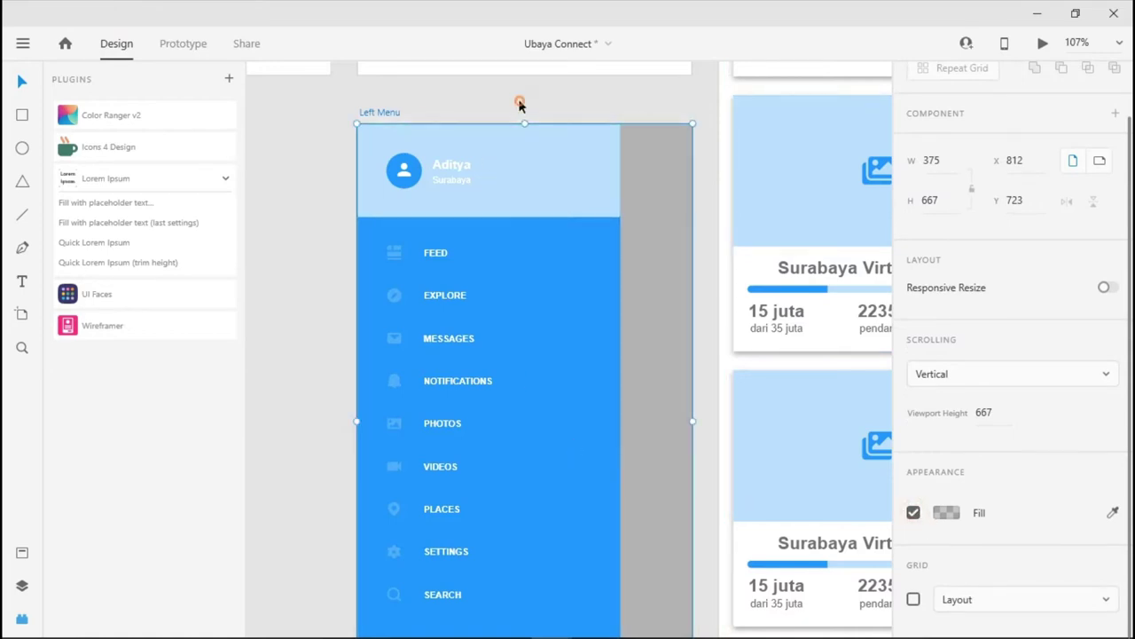
{"action": "left_click", "coordinate": [520, 101]}
Preview the prototype from the Featured Projects artboard, open its left menu overlay to check the filled background, and close the preview
{"action": "scroll", "coordinate": [391, 544], "scroll_direction": "up", "scroll_amount": 15}
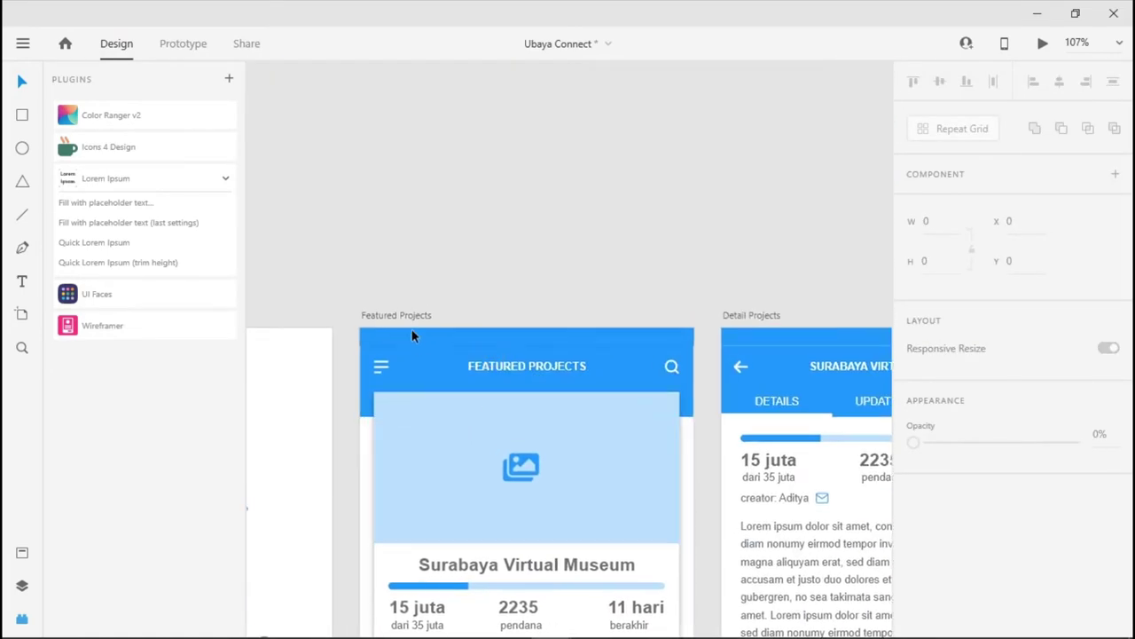
{"action": "left_click", "coordinate": [412, 321]}
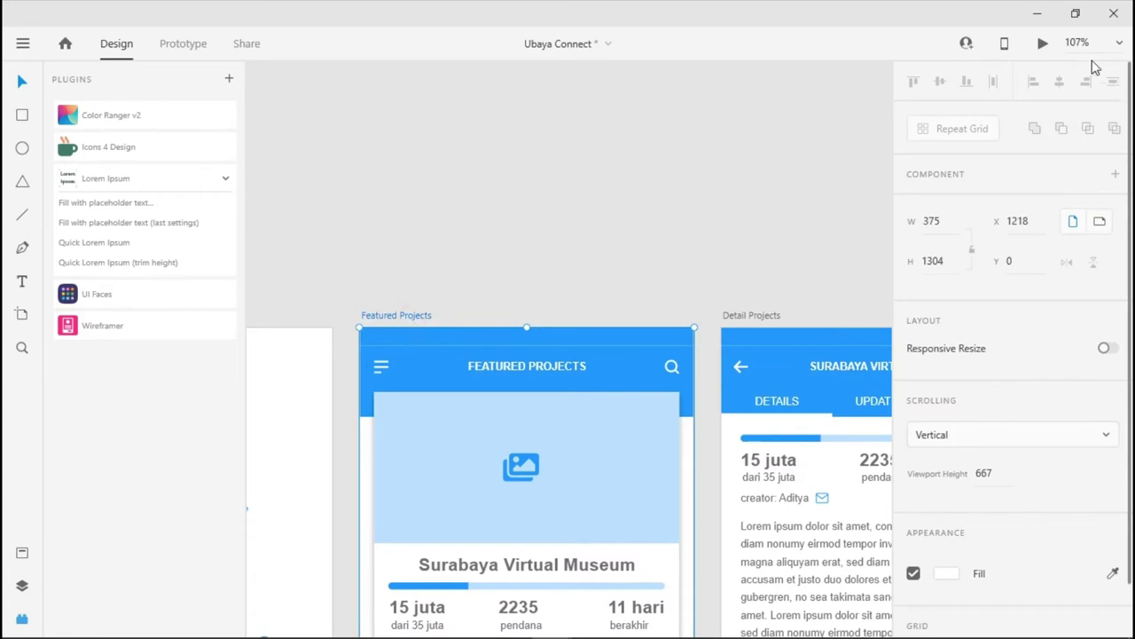
{"action": "left_click", "coordinate": [1042, 42]}
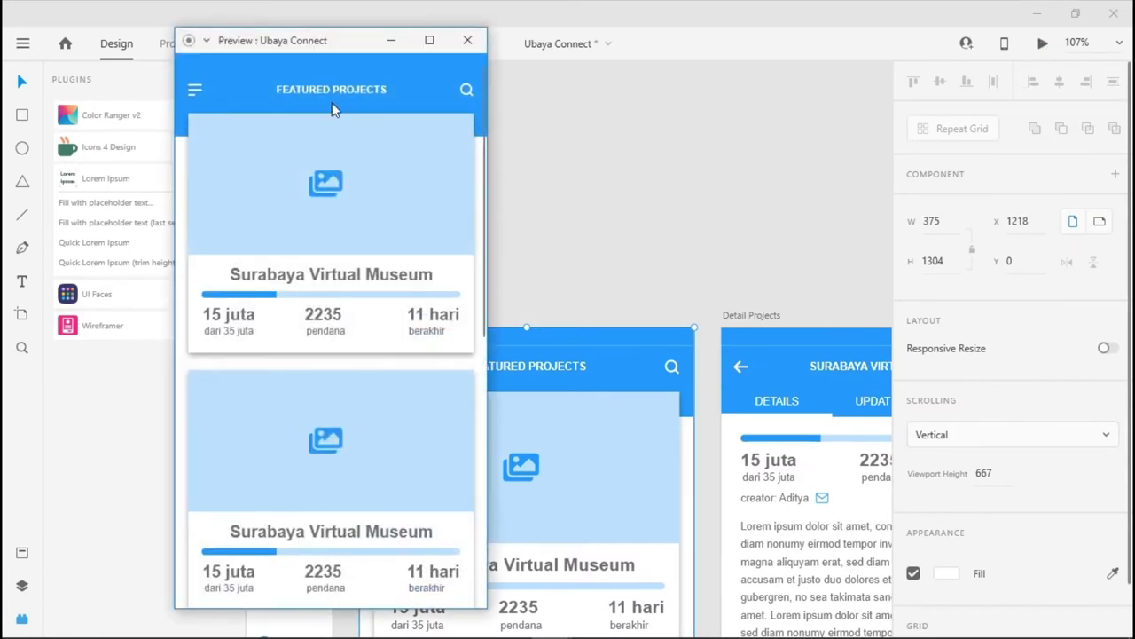
{"action": "left_click", "coordinate": [197, 91]}
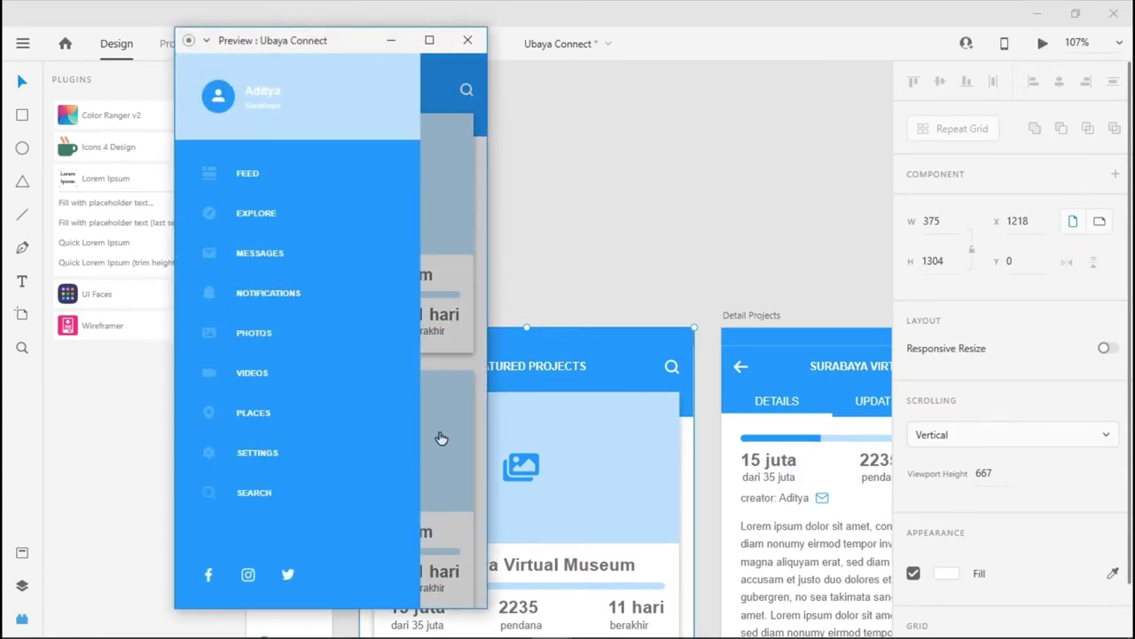
{"action": "left_click", "coordinate": [467, 43]}
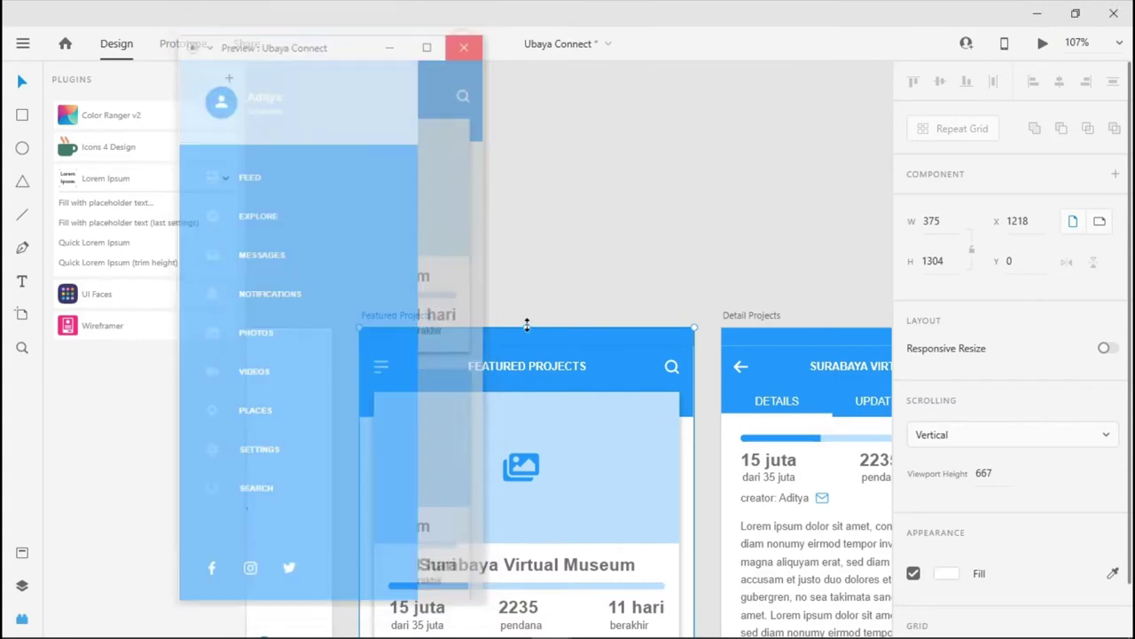
Set the opacity of the Left Menu artboard's black #000000 fill to 35%
{"action": "scroll", "coordinate": [422, 450], "scroll_direction": "down", "scroll_amount": 5}
{"action": "scroll", "coordinate": [532, 284], "scroll_direction": "left", "scroll_amount": 3}
{"action": "scroll", "coordinate": [546, 296], "scroll_direction": "down", "scroll_amount": 3}
{"action": "scroll", "coordinate": [547, 296], "scroll_direction": "left", "scroll_amount": 2}
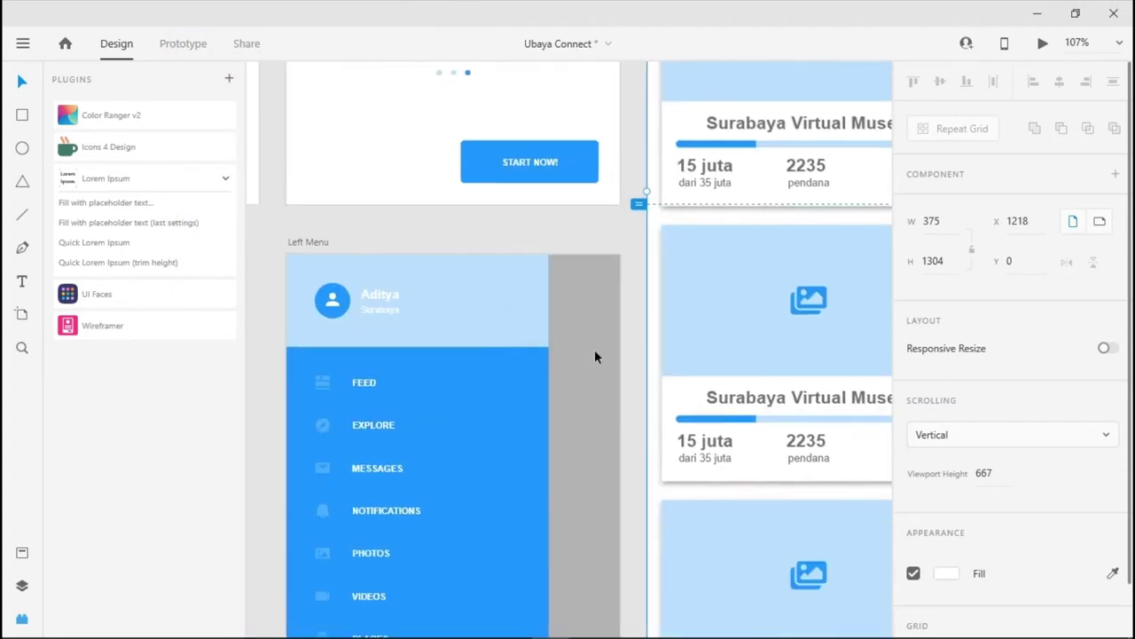
{"action": "left_click", "coordinate": [594, 350]}
{"action": "left_click", "coordinate": [324, 241]}
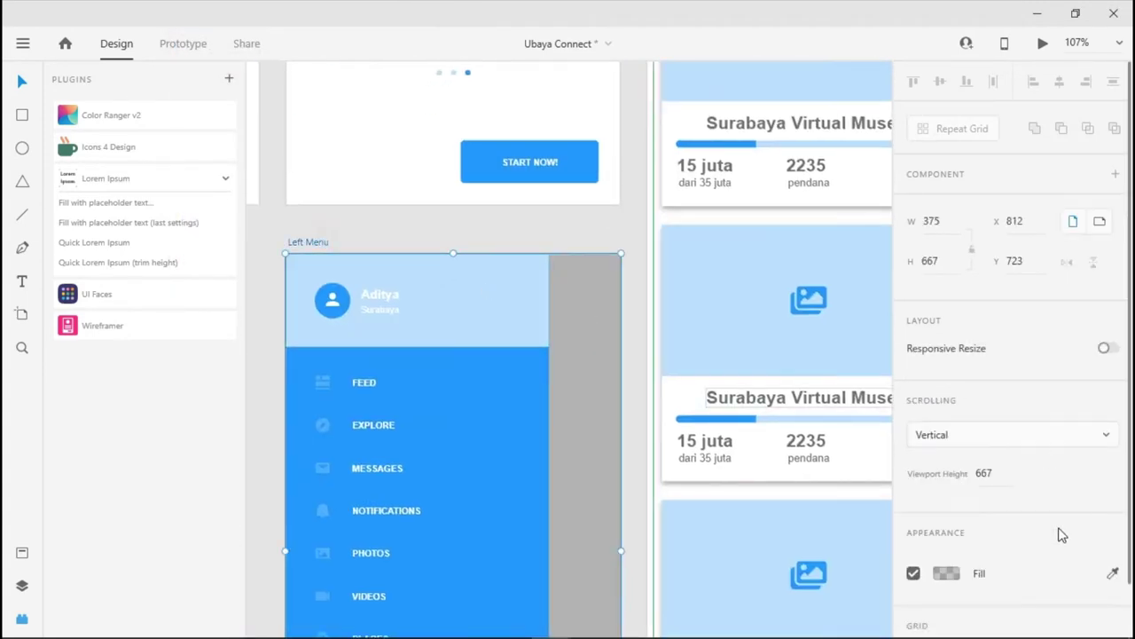
{"action": "scroll", "coordinate": [1059, 532], "scroll_direction": "down", "scroll_amount": 2}
{"action": "left_click", "coordinate": [946, 511]}
{"action": "left_click_drag", "start_coordinate": [889, 522], "coordinate": [889, 492]}
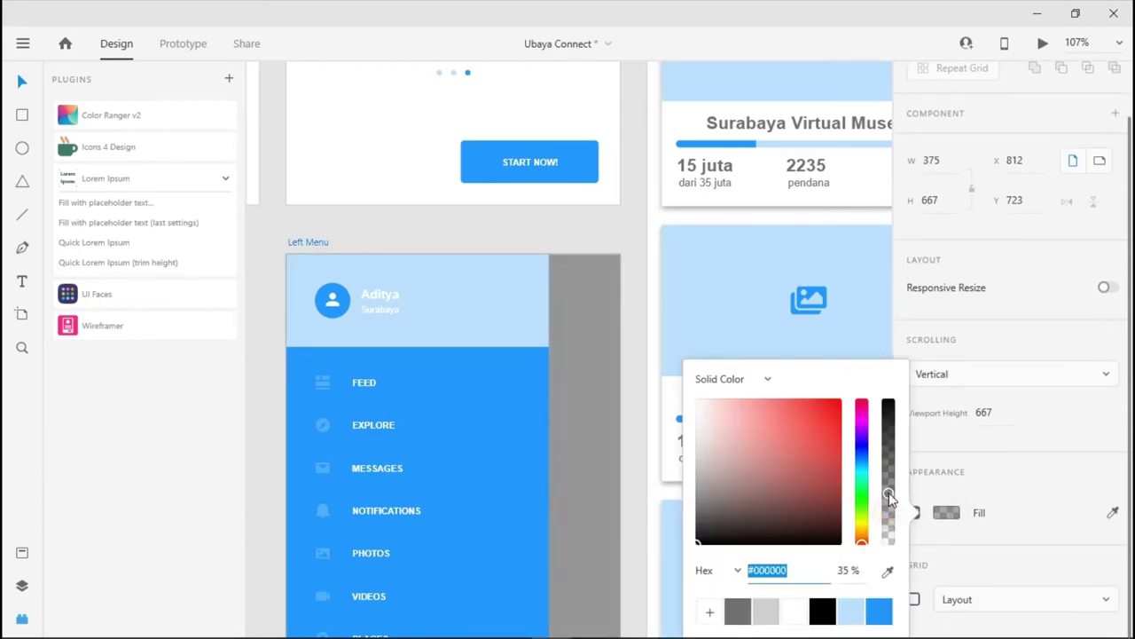
{"action": "left_click", "coordinate": [448, 238]}
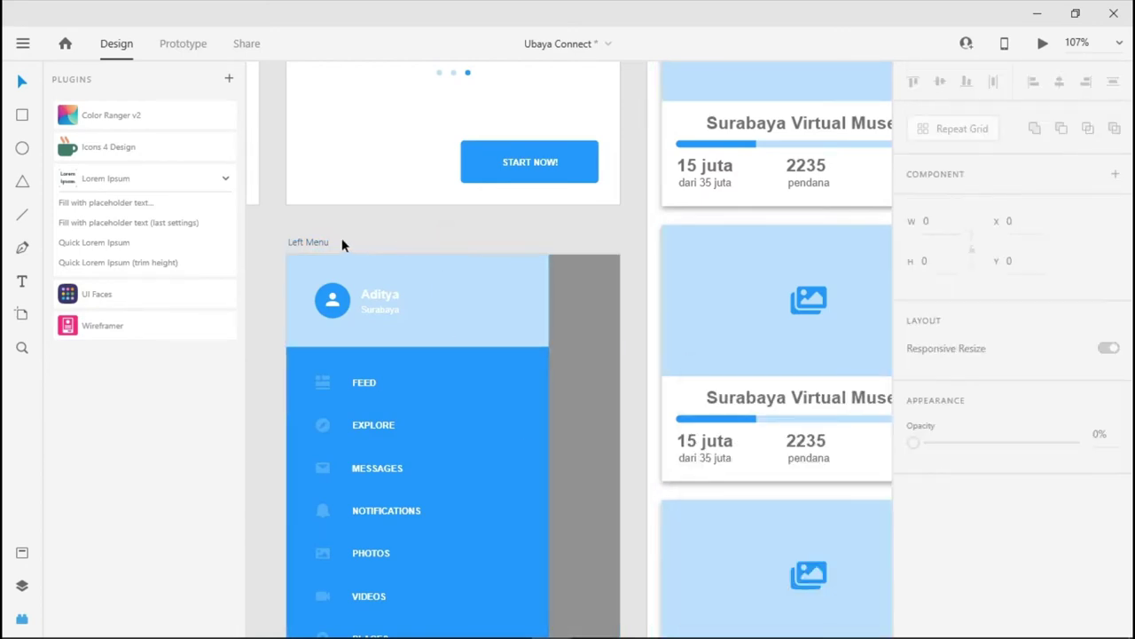
Preview Featured Projects, open and dismiss the left menu overlay twice to check the darker background, and close the preview
{"action": "scroll", "coordinate": [573, 335], "scroll_direction": "up", "scroll_amount": 5}
{"action": "scroll", "coordinate": [573, 334], "scroll_direction": "right", "scroll_amount": 3}
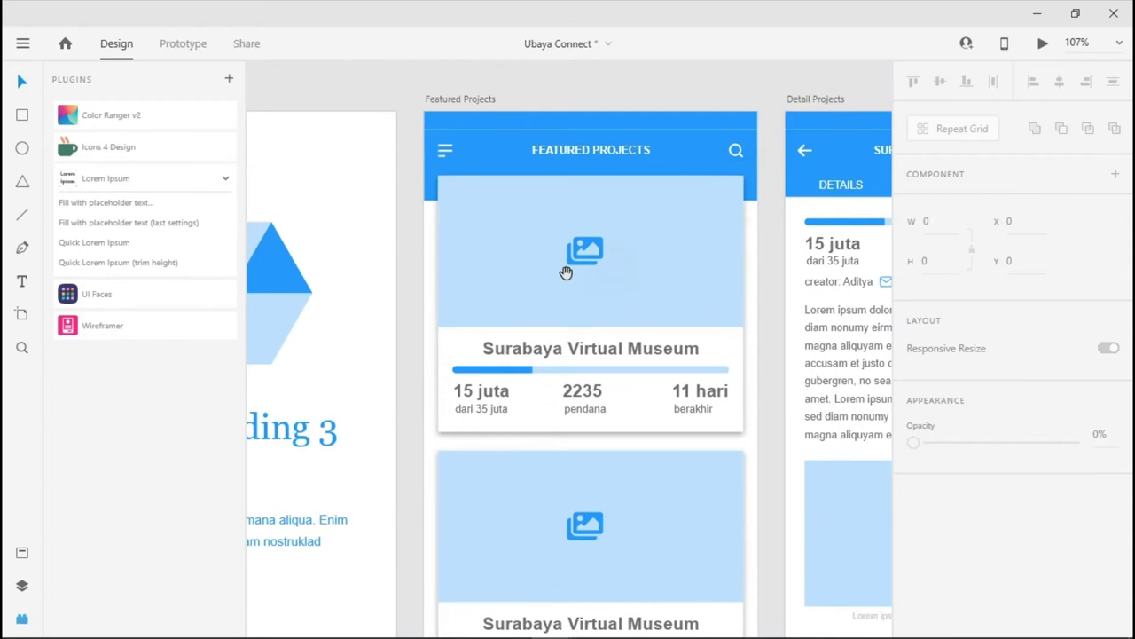
{"action": "left_click", "coordinate": [463, 100]}
{"action": "left_click", "coordinate": [1044, 51]}
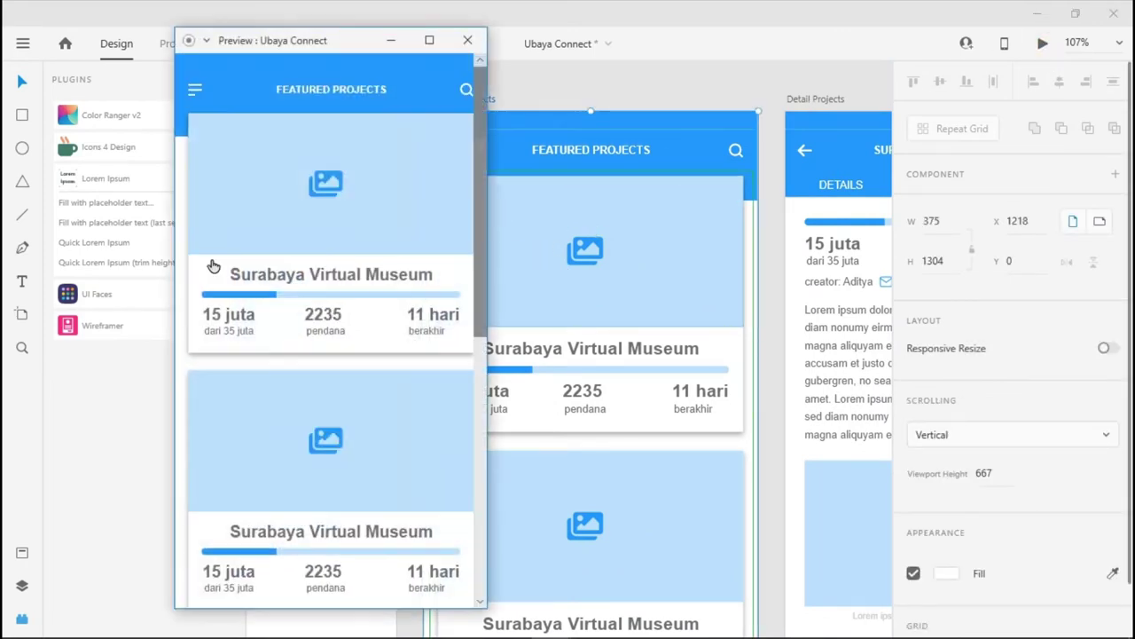
{"action": "left_click", "coordinate": [196, 91]}
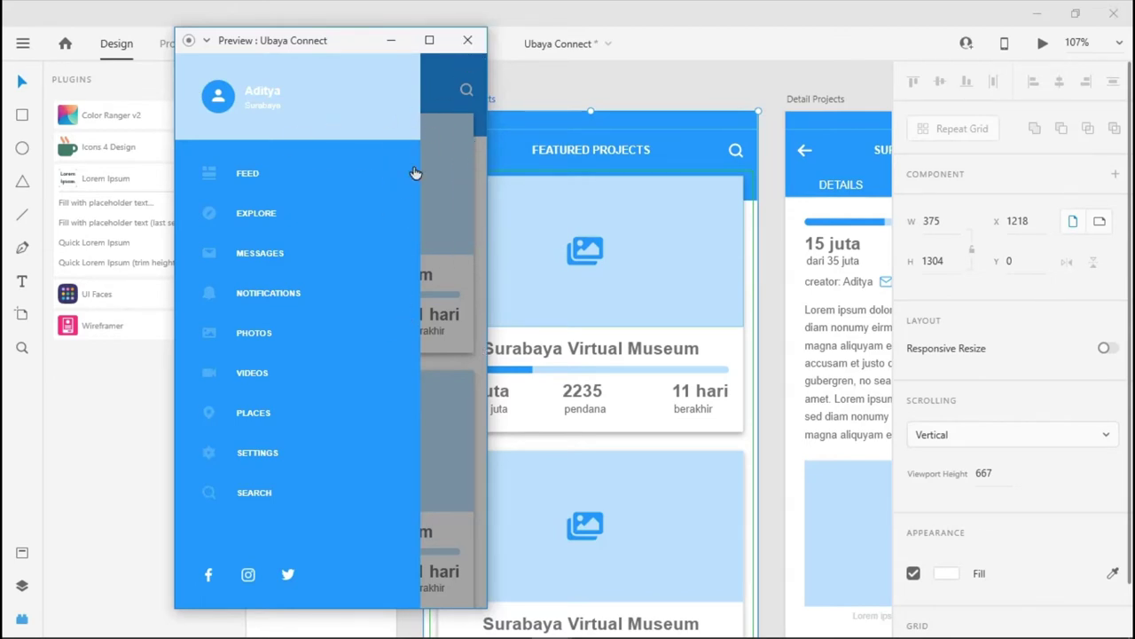
{"action": "left_click", "coordinate": [441, 261]}
{"action": "left_click", "coordinate": [195, 91]}
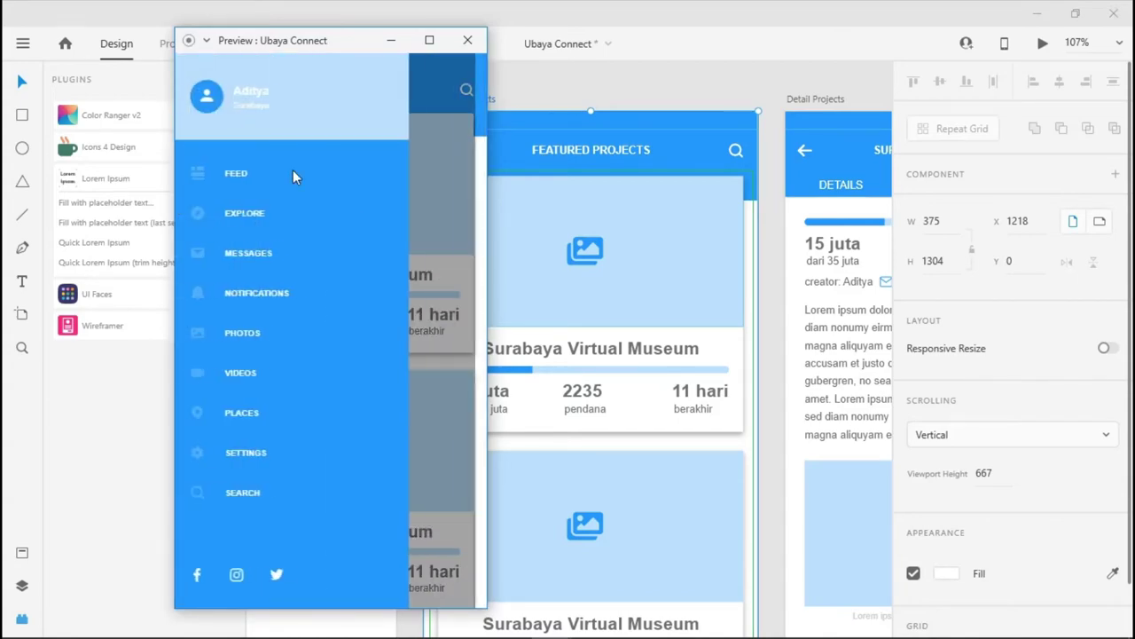
{"action": "left_click", "coordinate": [445, 238]}
{"action": "left_click", "coordinate": [467, 40]}
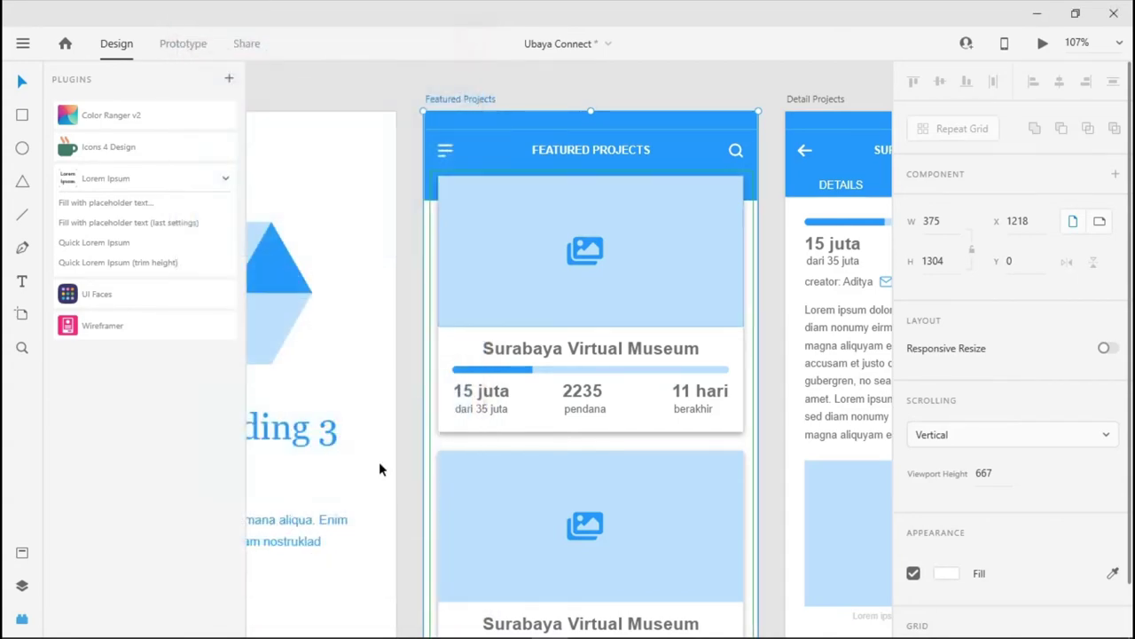
Turn off the fill of the Left Menu artboard
{"action": "scroll", "coordinate": [377, 462], "scroll_direction": "down", "scroll_amount": 5}
{"action": "scroll", "coordinate": [523, 265], "scroll_direction": "down", "scroll_amount": 4}
{"action": "scroll", "coordinate": [523, 265], "scroll_direction": "left", "scroll_amount": 1}
{"action": "left_click", "coordinate": [307, 157]}
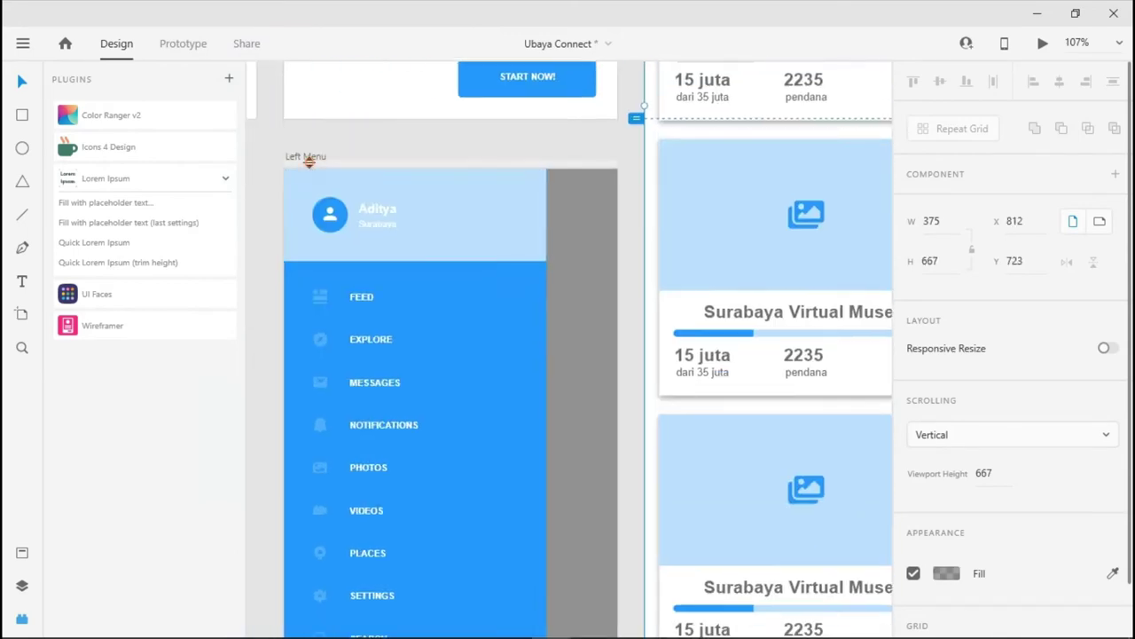
{"action": "left_click", "coordinate": [913, 573]}
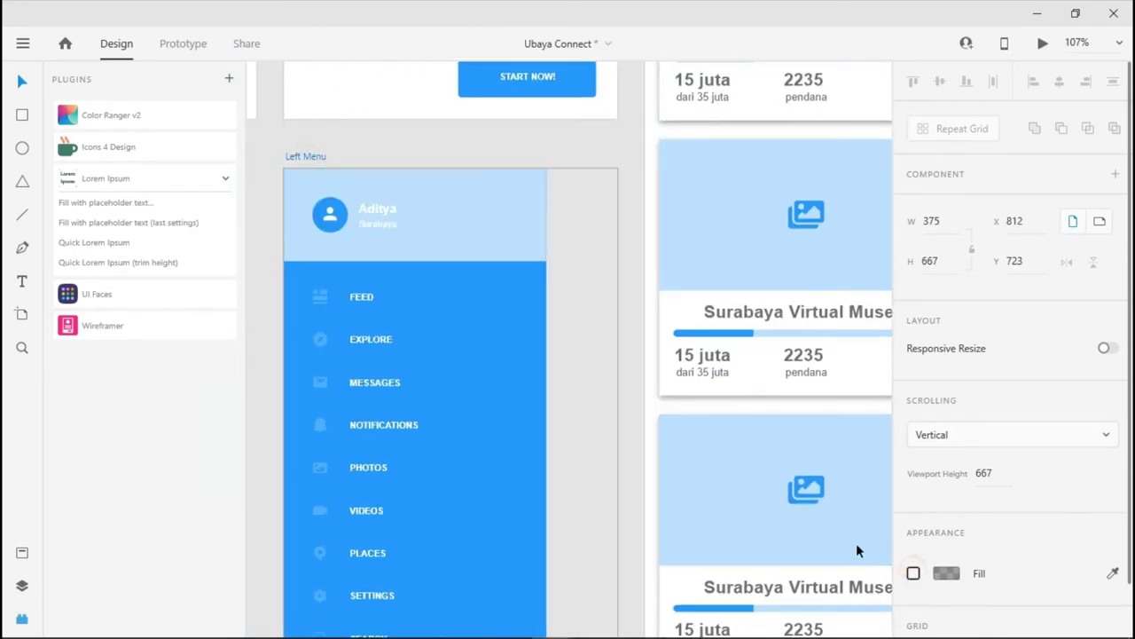
Preview Featured Projects and repeatedly open and dismiss the left menu overlay to check how it slides in without the background fill
{"action": "scroll", "coordinate": [403, 479], "scroll_direction": "up", "scroll_amount": 6}
{"action": "scroll", "coordinate": [403, 479], "scroll_direction": "right", "scroll_amount": 3}
{"action": "left_click", "coordinate": [466, 80]}
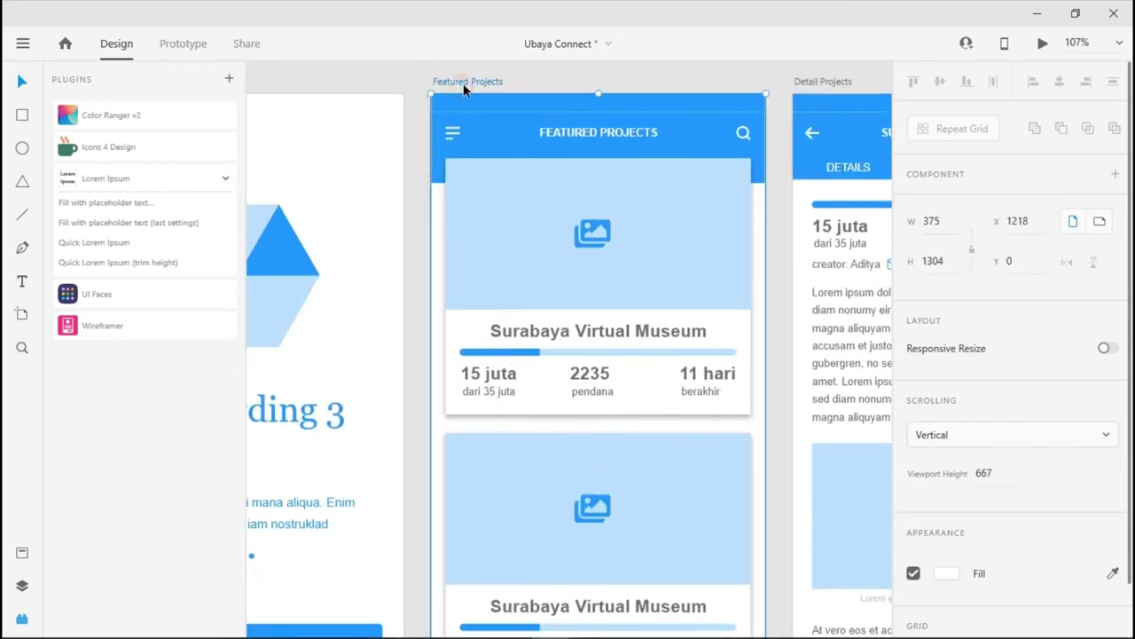
{"action": "left_click", "coordinate": [1043, 44]}
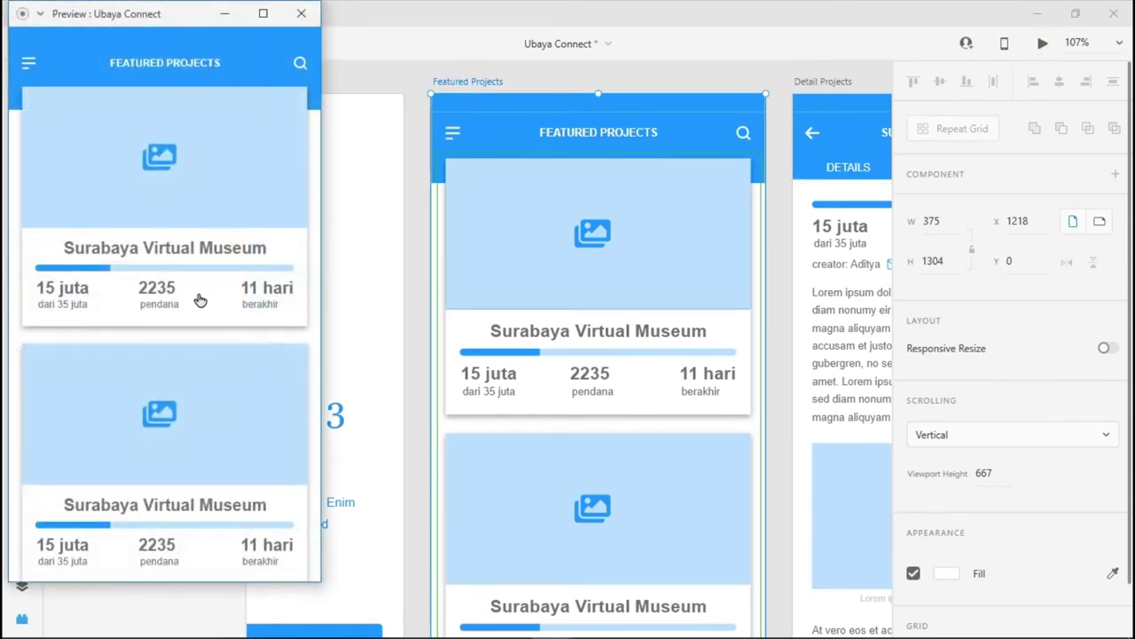
{"action": "left_click", "coordinate": [29, 65]}
{"action": "left_click_drag", "start_coordinate": [172, 15], "coordinate": [527, 32]}
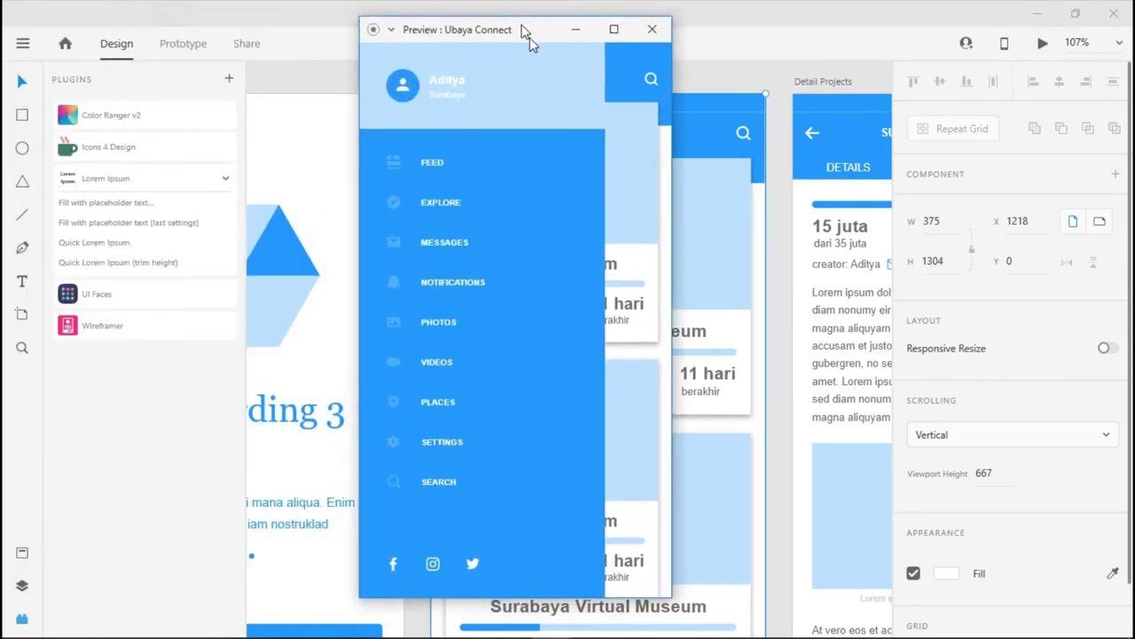
{"action": "left_click", "coordinate": [621, 239]}
{"action": "left_click", "coordinate": [381, 78]}
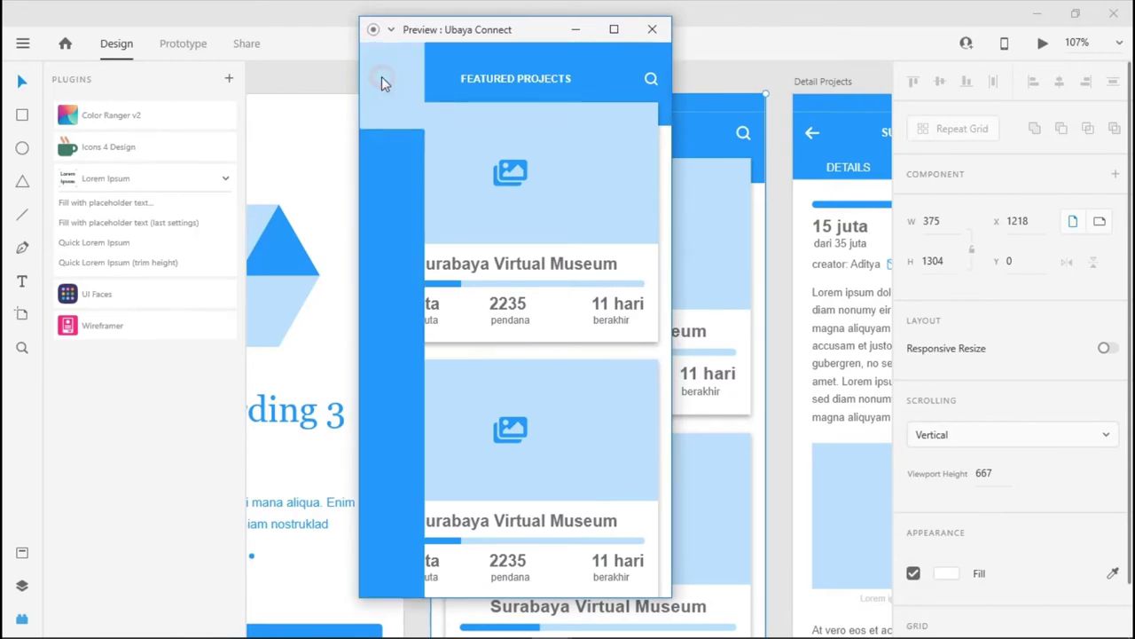
{"action": "left_click", "coordinate": [639, 284]}
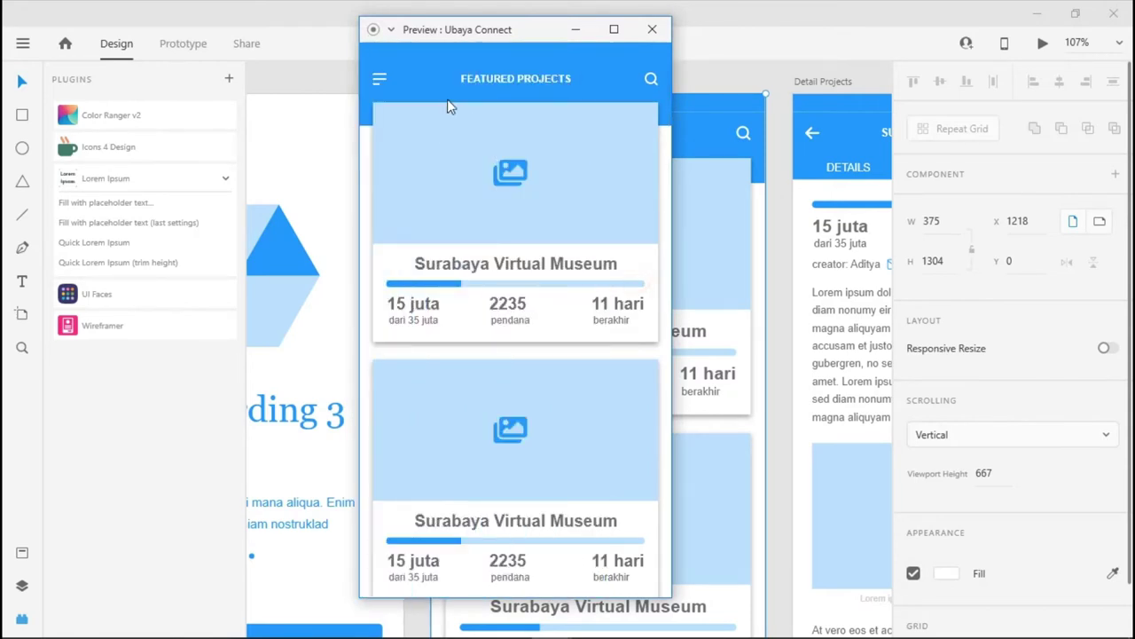
{"action": "left_click", "coordinate": [382, 78]}
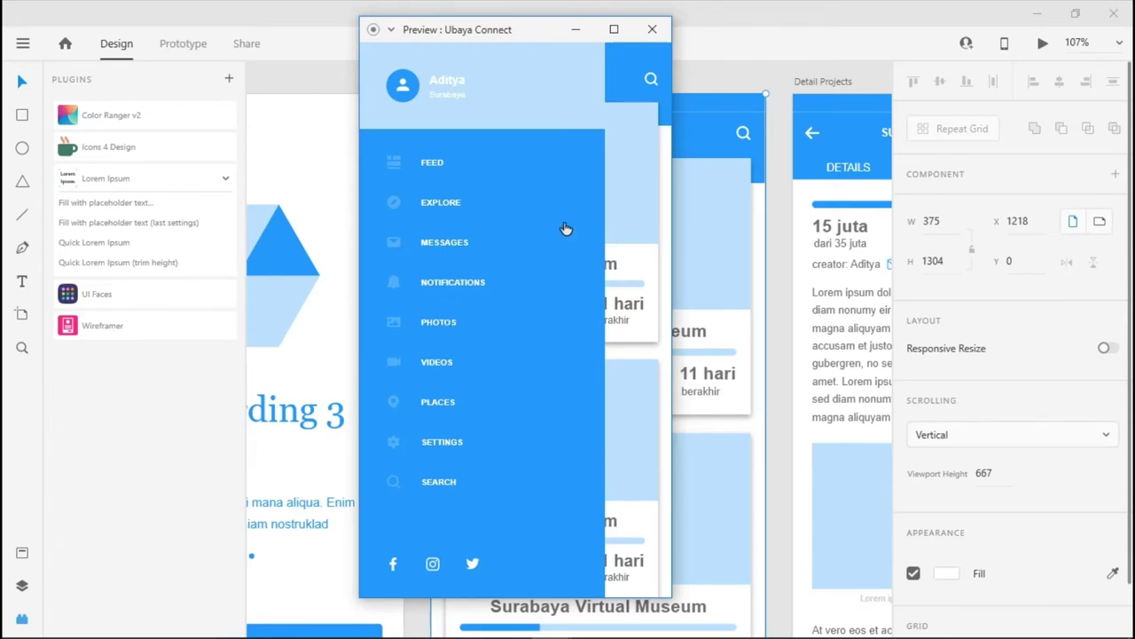
{"action": "left_click", "coordinate": [645, 222]}
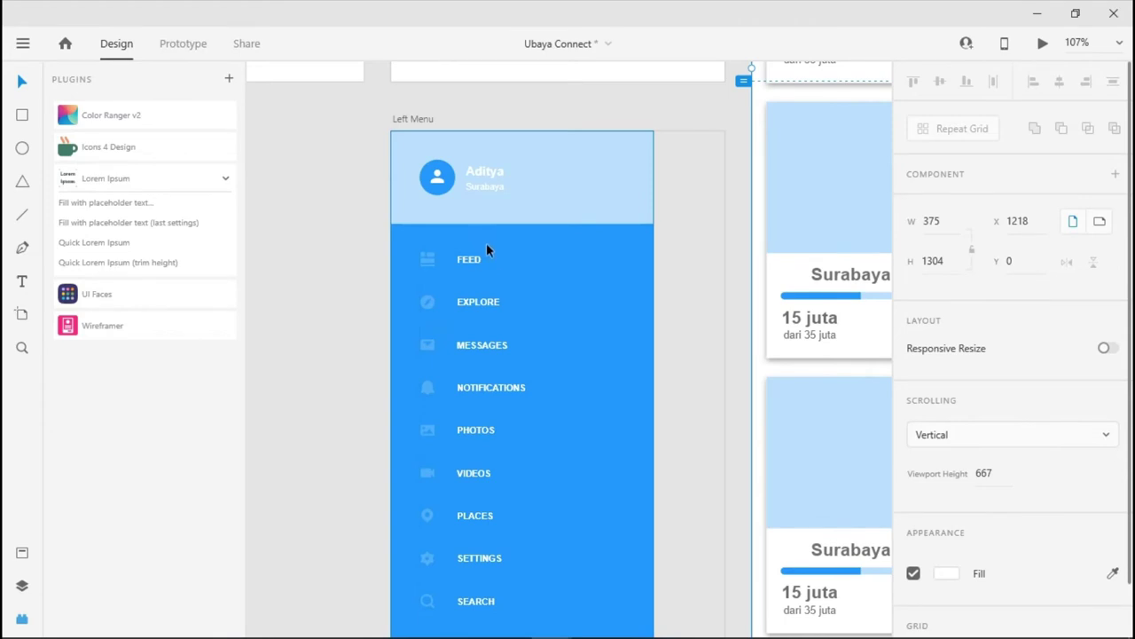
Change the first menu item's label on the Left Menu artboard to PROFILE
{"action": "scroll", "coordinate": [514, 331], "scroll_direction": "up", "scroll_amount": 5}
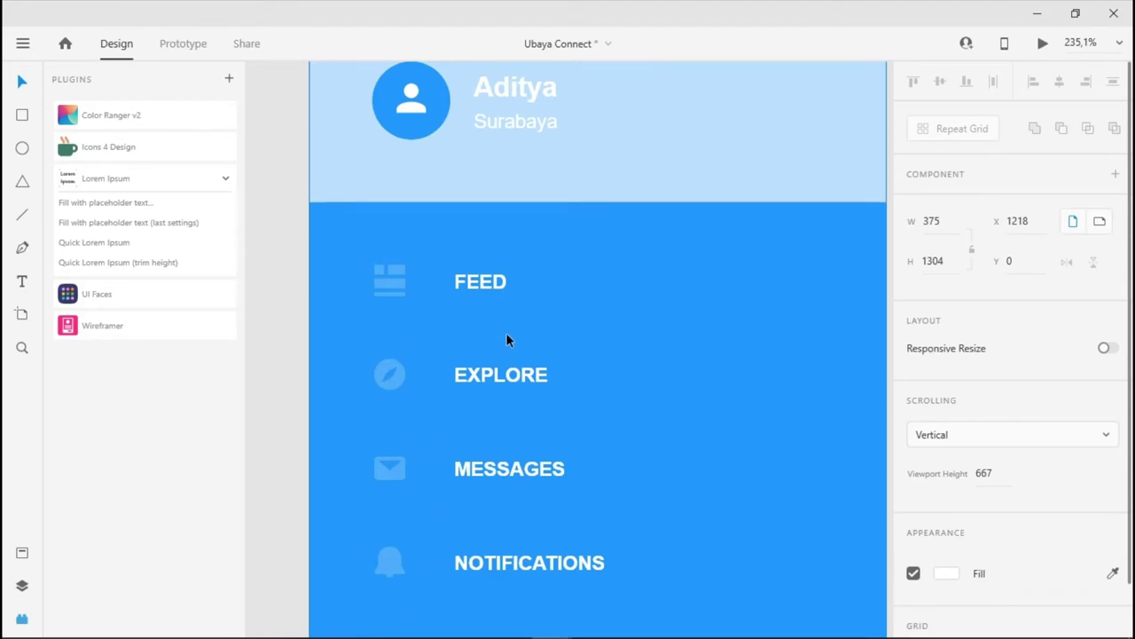
{"action": "scroll", "coordinate": [550, 355], "scroll_direction": "down", "scroll_amount": 1}
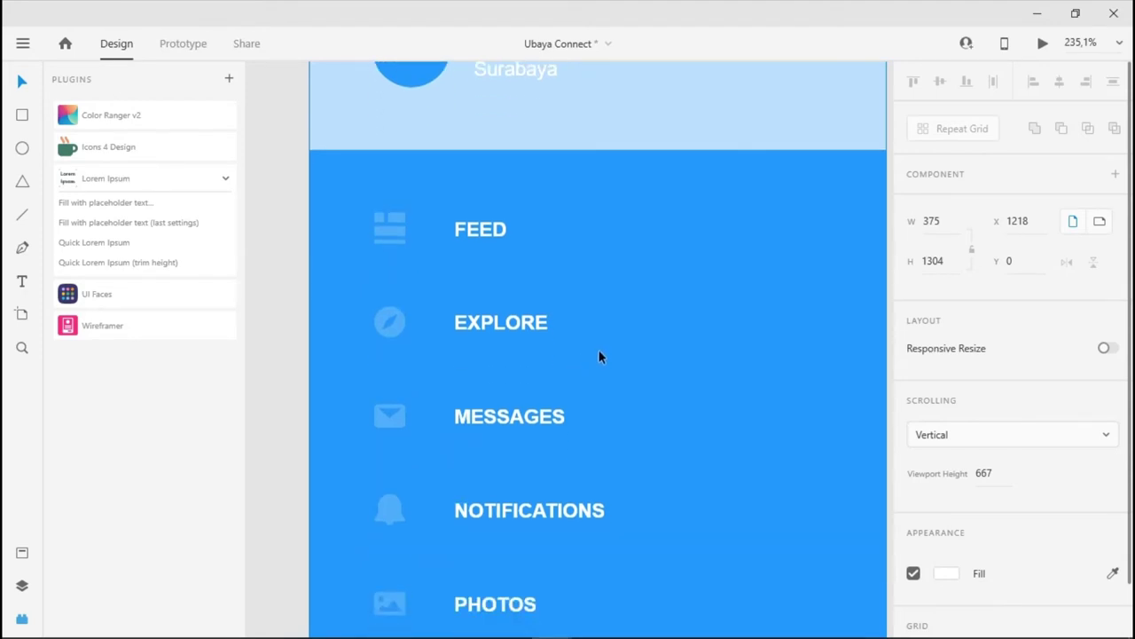
{"action": "scroll", "coordinate": [603, 351], "scroll_direction": "down", "scroll_amount": 3}
{"action": "scroll", "coordinate": [608, 345], "scroll_direction": "up", "scroll_amount": 2}
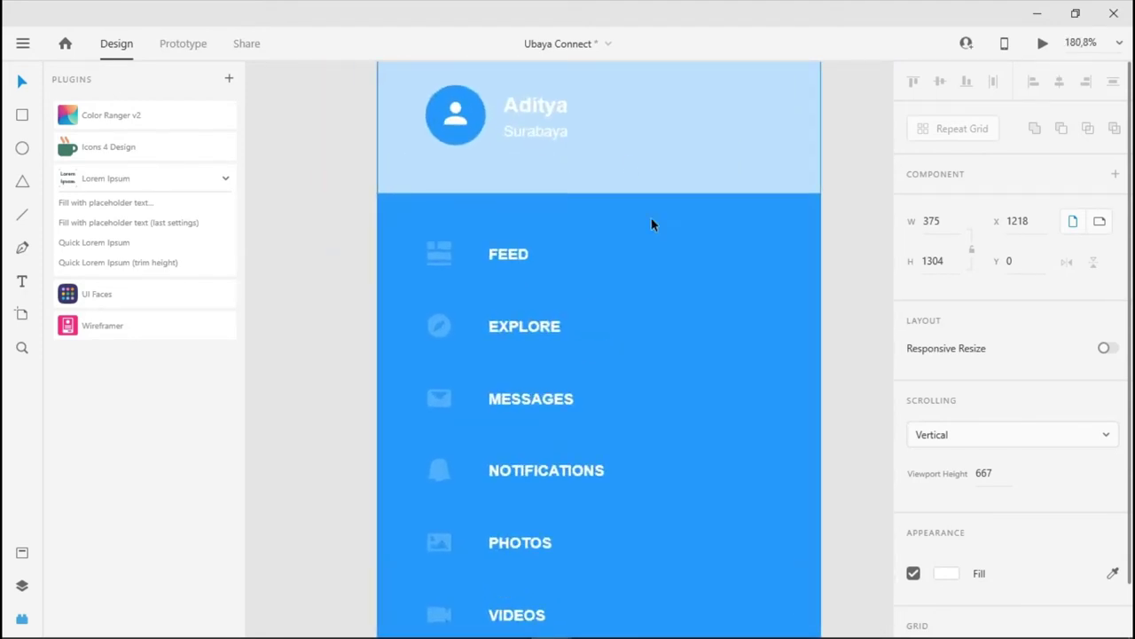
{"action": "scroll", "coordinate": [535, 276], "scroll_direction": "up", "scroll_amount": 2}
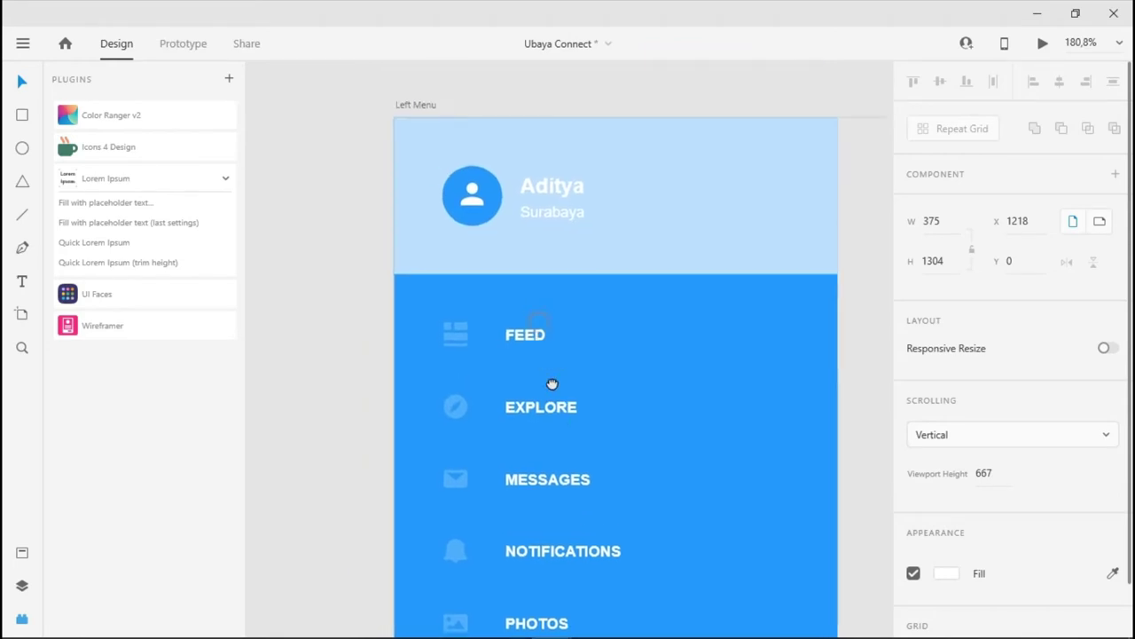
{"action": "double_click", "coordinate": [520, 338]}
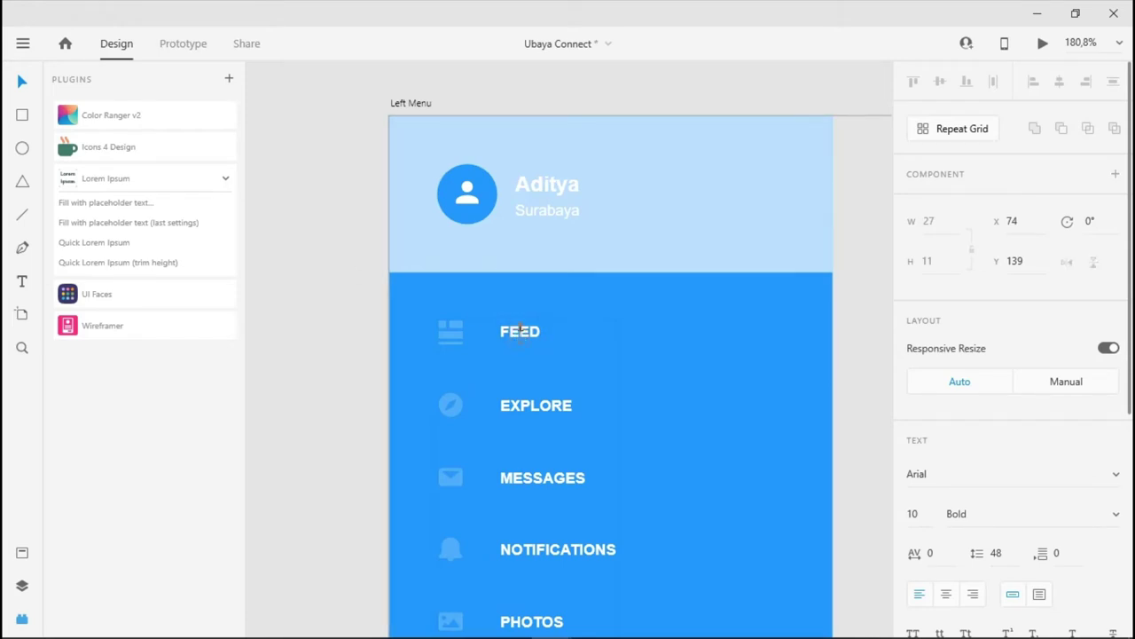
{"action": "left_click_drag", "start_coordinate": [520, 335], "coordinate": [522, 332]}
{"action": "double_click", "coordinate": [523, 332]}
{"action": "type", "text": "PROFIL"}
Change the second menu item's label, beside the compass icon, to MESSAGES
{"action": "left_click", "coordinate": [541, 408]}
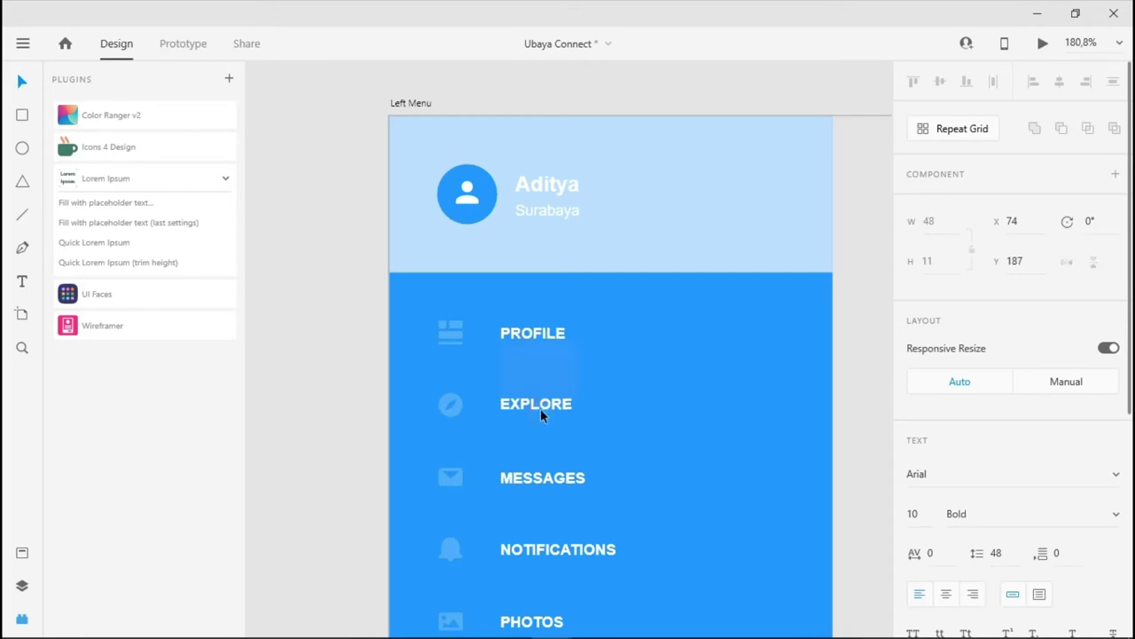
{"action": "type", "text": "MESSAGES"}
{"action": "left_click", "coordinate": [564, 479]}
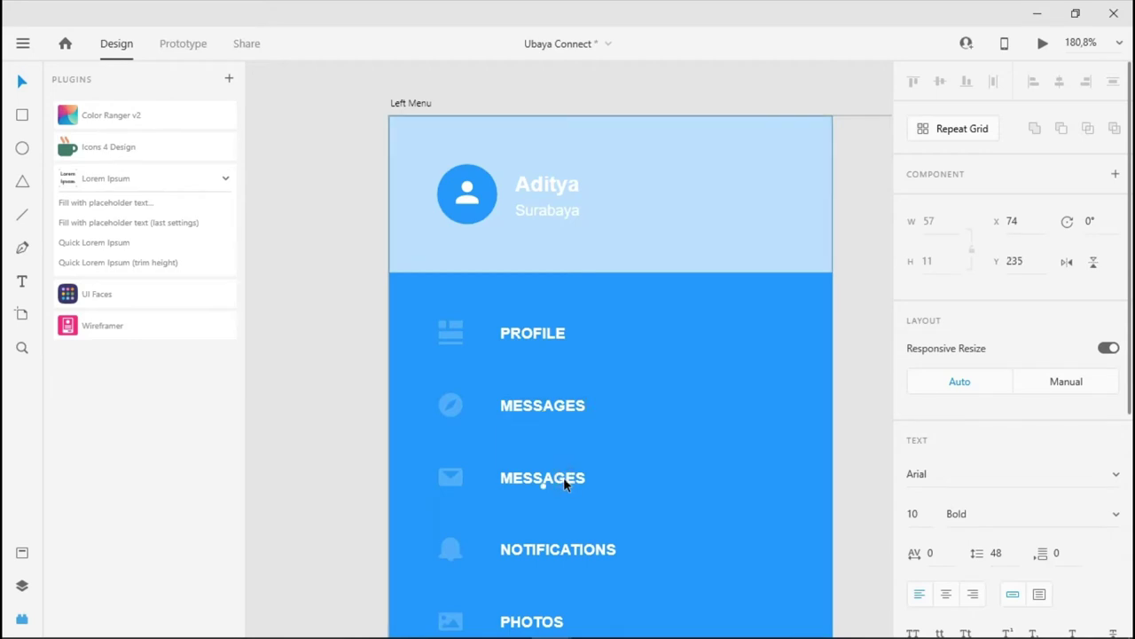
Change the third menu item's label, beside the envelope icon, to SETTINGS
{"action": "left_click", "coordinate": [563, 478]}
{"action": "double_click", "coordinate": [564, 478]}
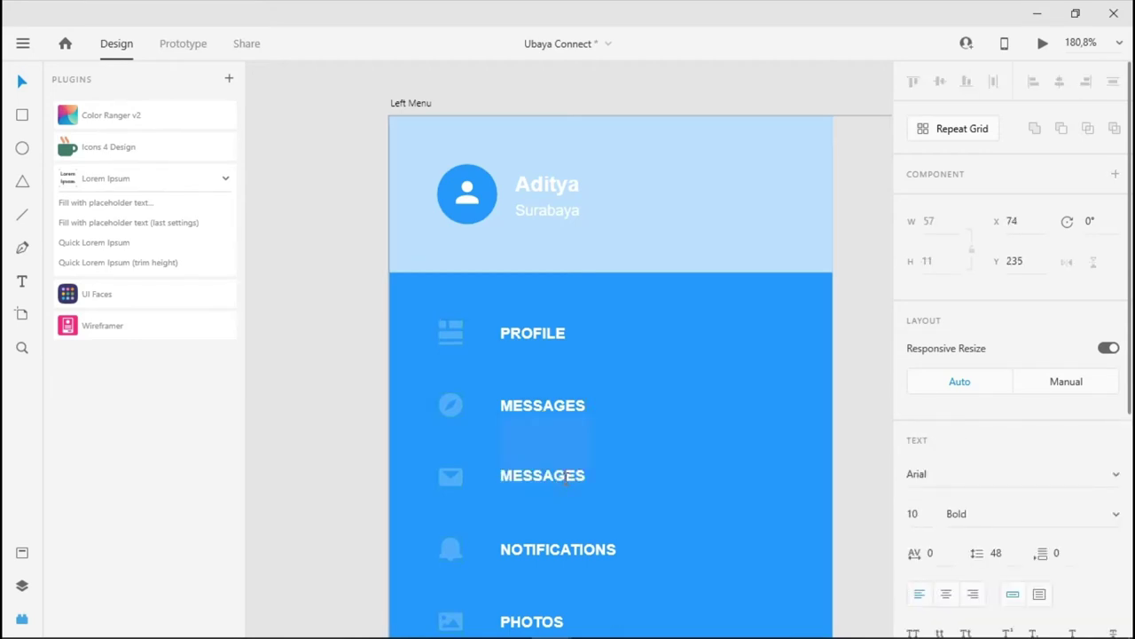
{"action": "type", "text": "SETTINGS"}
{"action": "key", "text": "Escape"}
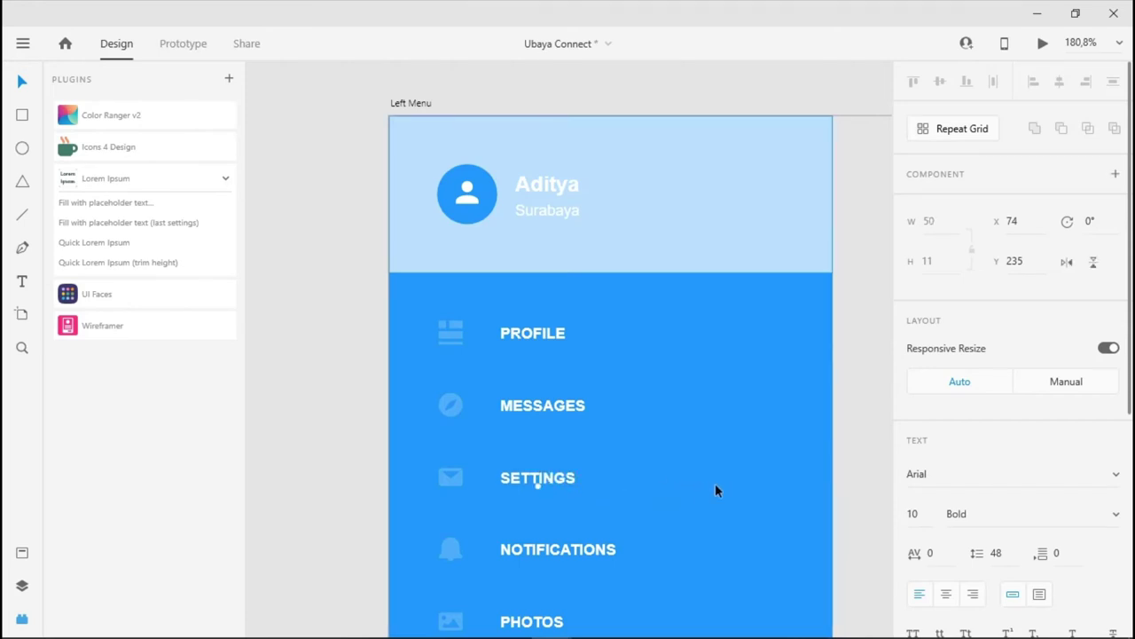
Draw a thin rectangle about 295 wide and 4 high across the menu, between NOTIFICATIONS and PHOTOS
{"action": "scroll", "coordinate": [715, 483], "scroll_direction": "down", "scroll_amount": 3}
{"action": "scroll", "coordinate": [771, 467], "scroll_direction": "up", "scroll_amount": 1}
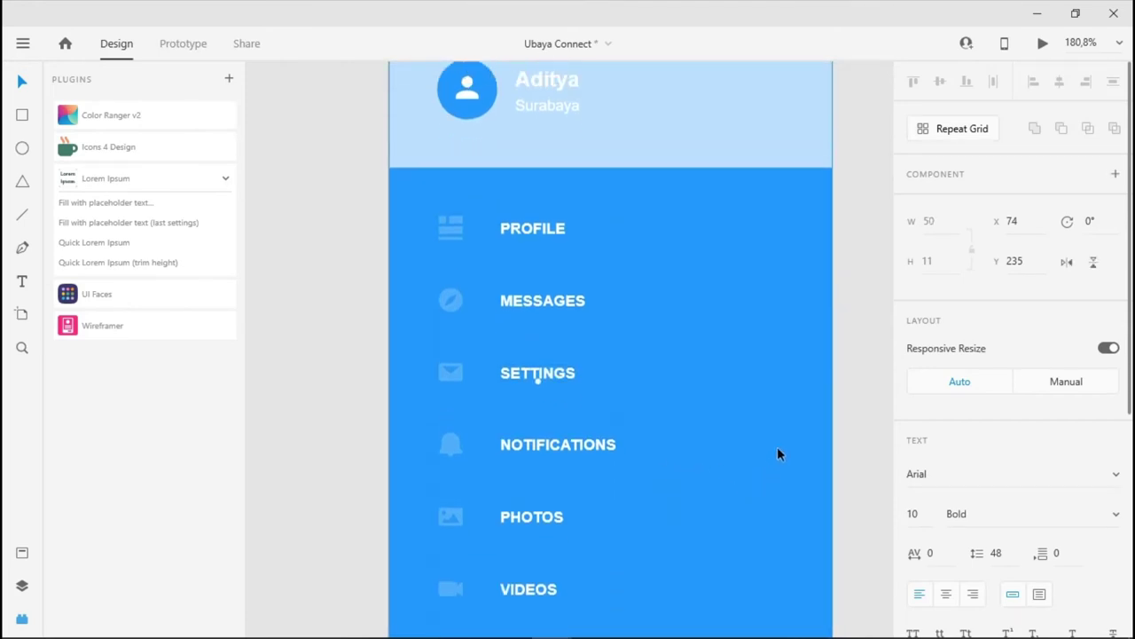
{"action": "scroll", "coordinate": [777, 448], "scroll_direction": "down", "scroll_amount": 1}
{"action": "left_click", "coordinate": [25, 214]}
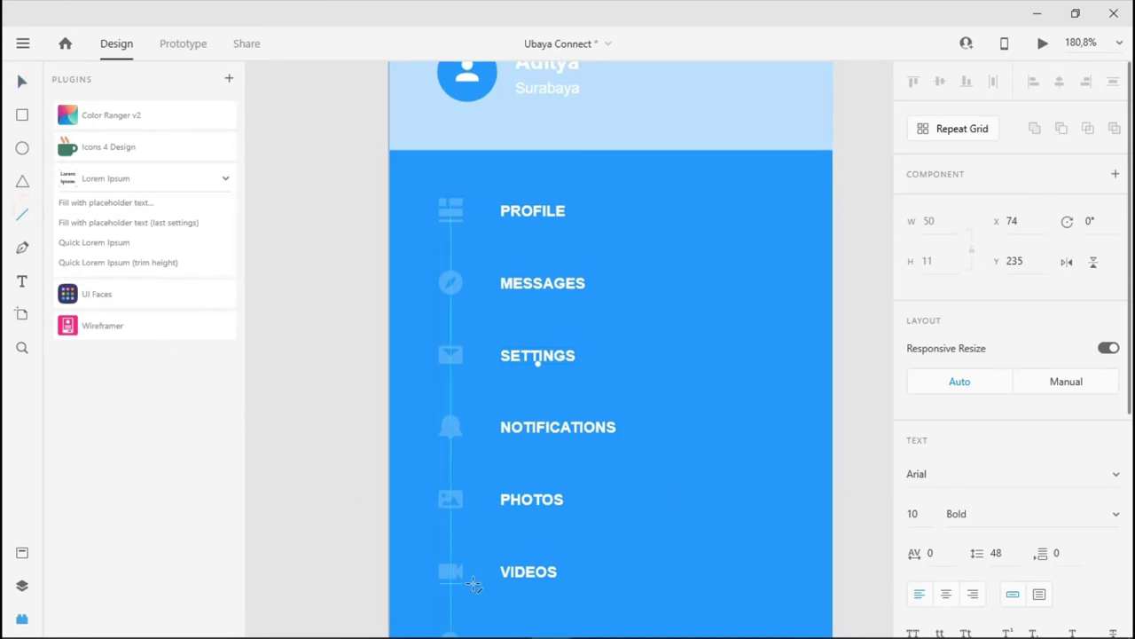
{"action": "left_click", "coordinate": [21, 115]}
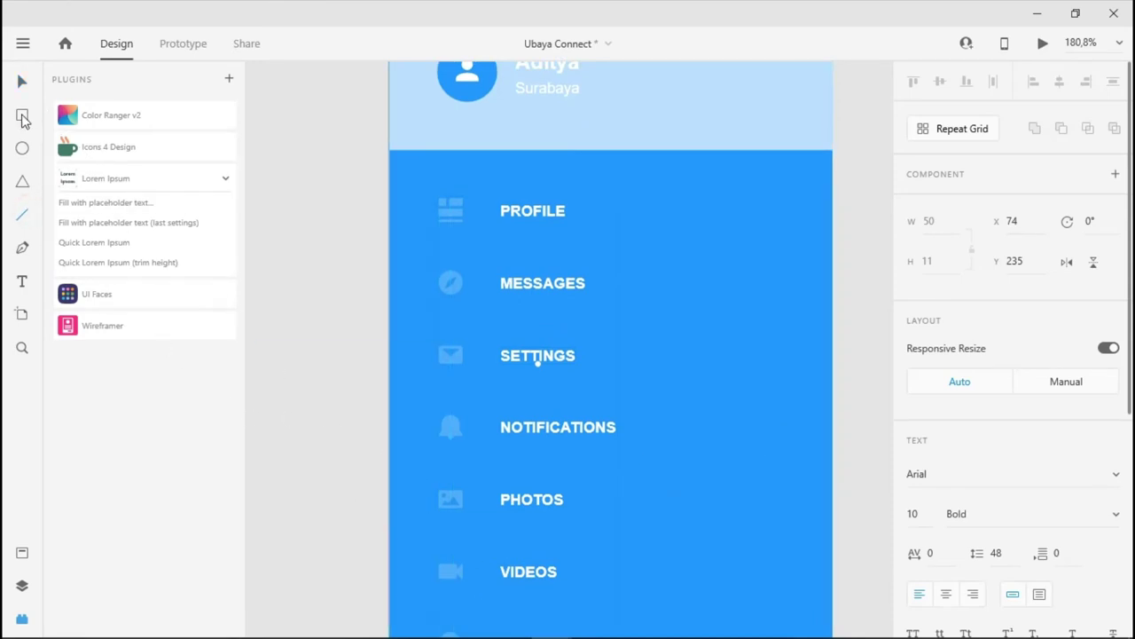
{"action": "mouse_move", "coordinate": [392, 461]}
{"action": "left_mouse_down"}
{"action": "mouse_move", "coordinate": [861, 456]}
{"action": "mouse_move", "coordinate": [832, 464]}
{"action": "mouse_move", "coordinate": [839, 470]}
{"action": "left_mouse_up"}
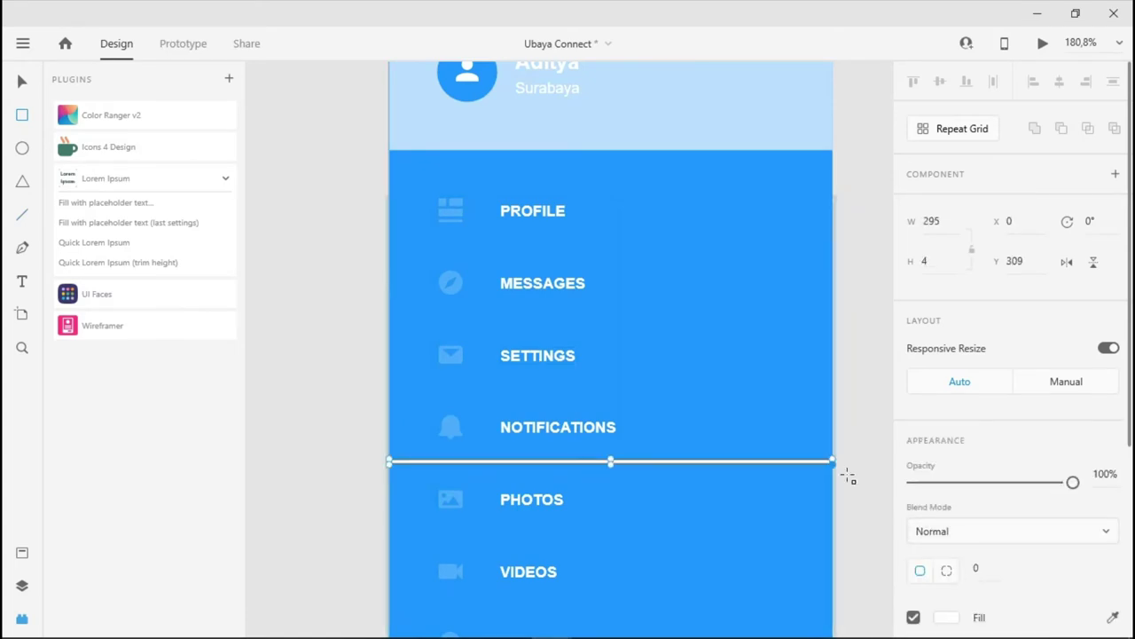
Reduce the divider rectangle's height to 1 and fill it with the saved light blue swatch
{"action": "scroll", "coordinate": [923, 560], "scroll_direction": "down", "scroll_amount": 3}
{"action": "left_click", "coordinate": [914, 399]}
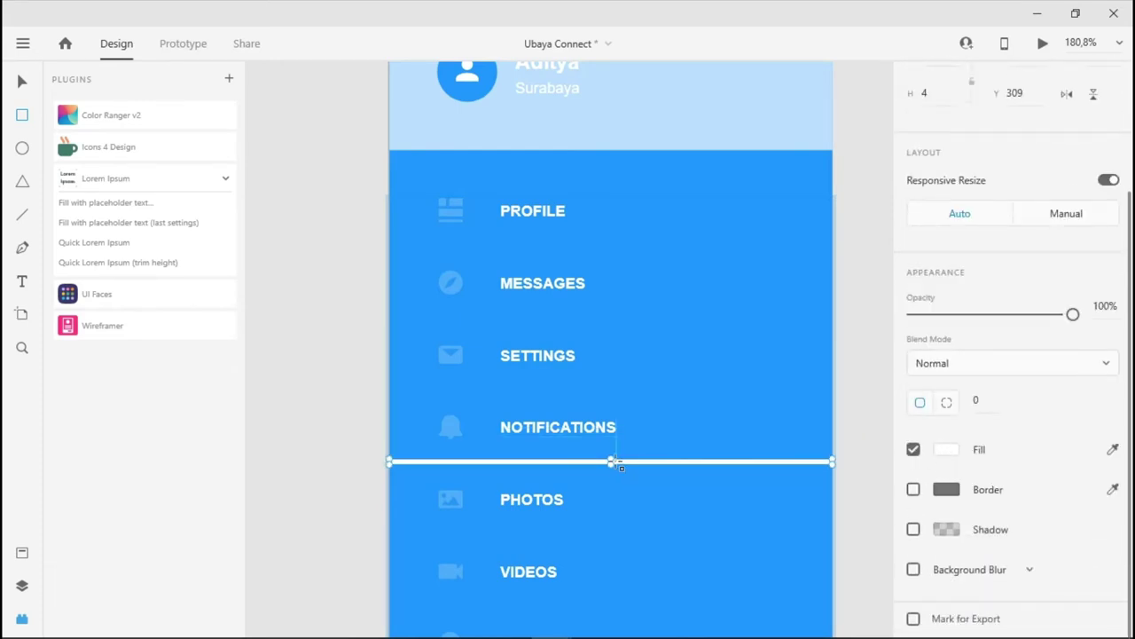
{"action": "left_click_drag", "start_coordinate": [612, 460], "coordinate": [613, 463]}
{"action": "left_click", "coordinate": [947, 449]}
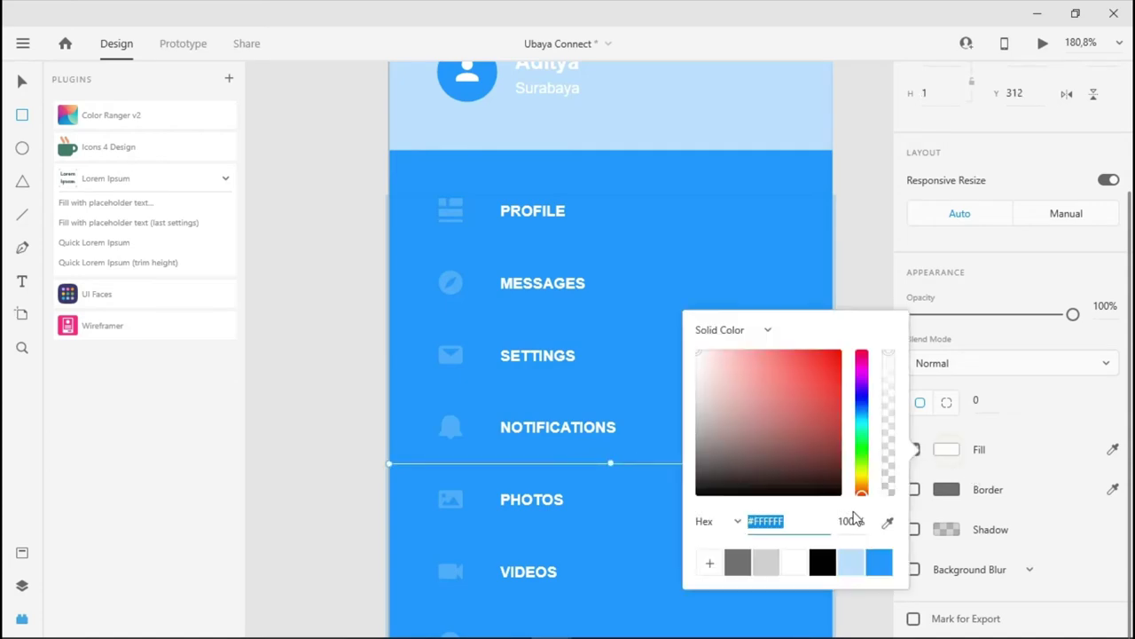
{"action": "left_click", "coordinate": [839, 564]}
{"action": "left_click", "coordinate": [342, 434]}
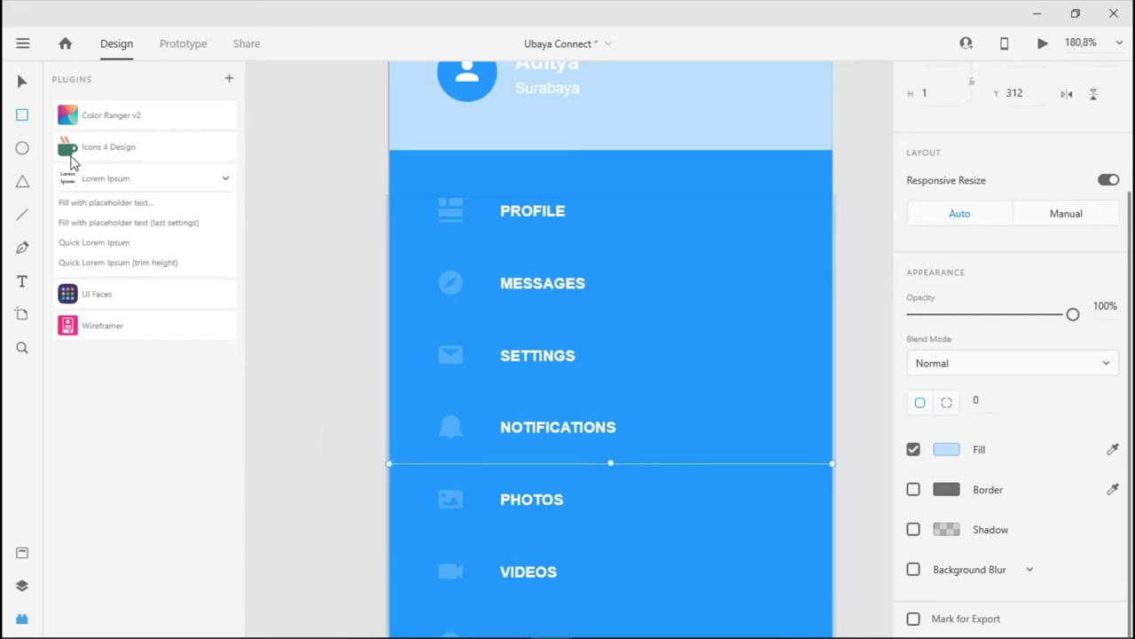
Move the divider line up to Y 264, between the SETTINGS and NOTIFICATIONS menu items
{"action": "left_click", "coordinate": [22, 81]}
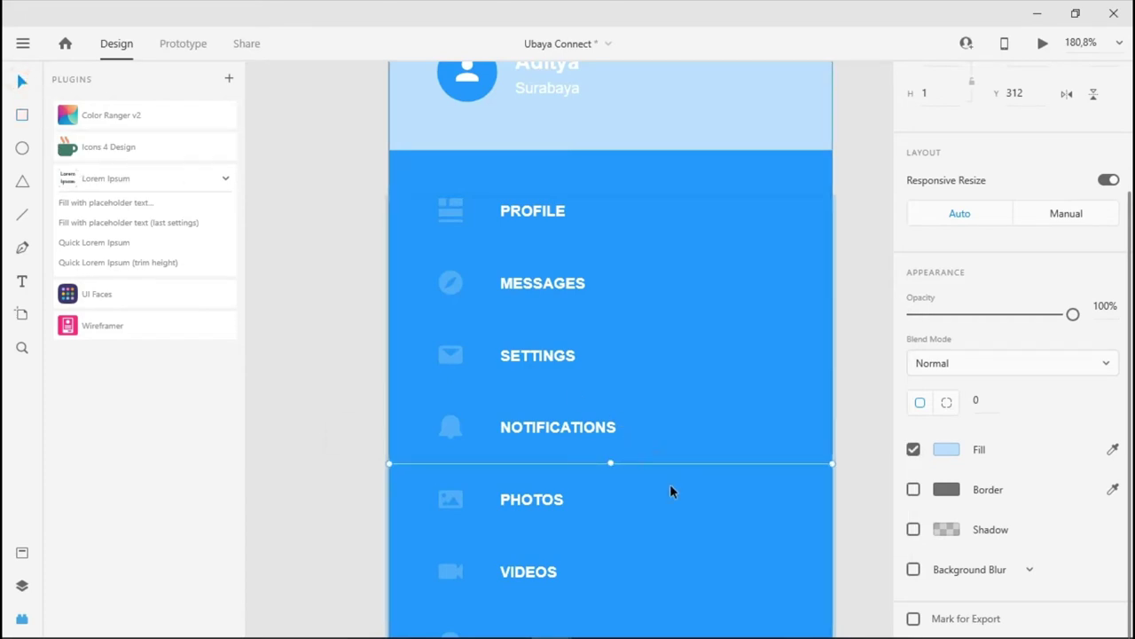
{"action": "key", "text": "Up"}
{"action": "key", "text": "Up"}
{"action": "key", "text": "Up"}
{"action": "key", "text": "Up"}
{"action": "key", "text": "Up"}
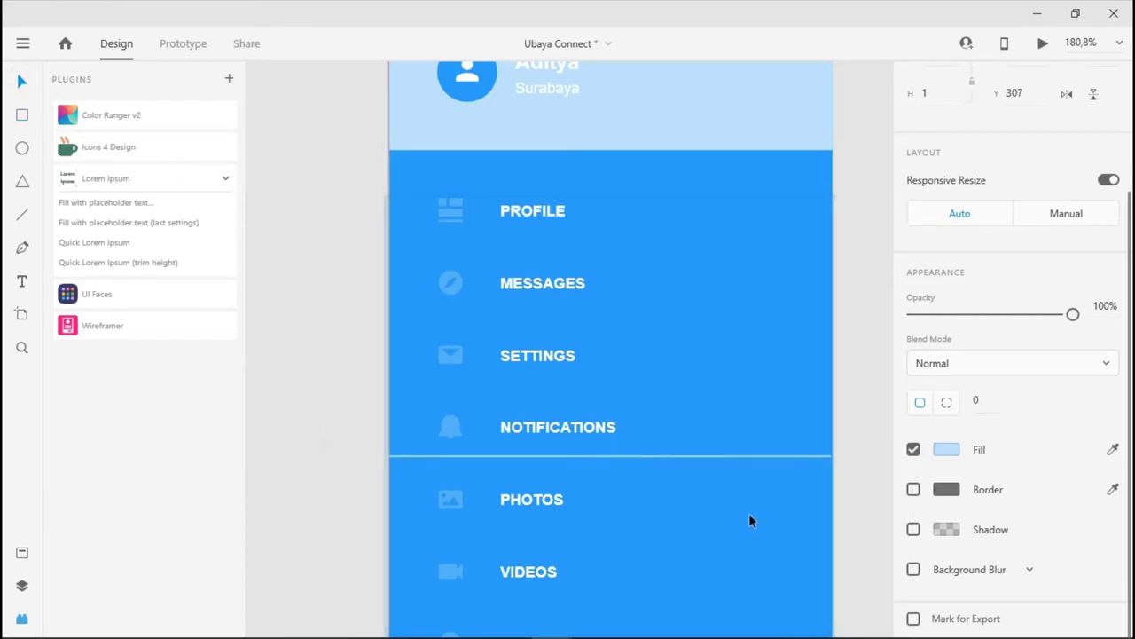
{"action": "key", "text": "Down"}
{"action": "key", "text": "Down"}
{"action": "key", "text": "Down"}
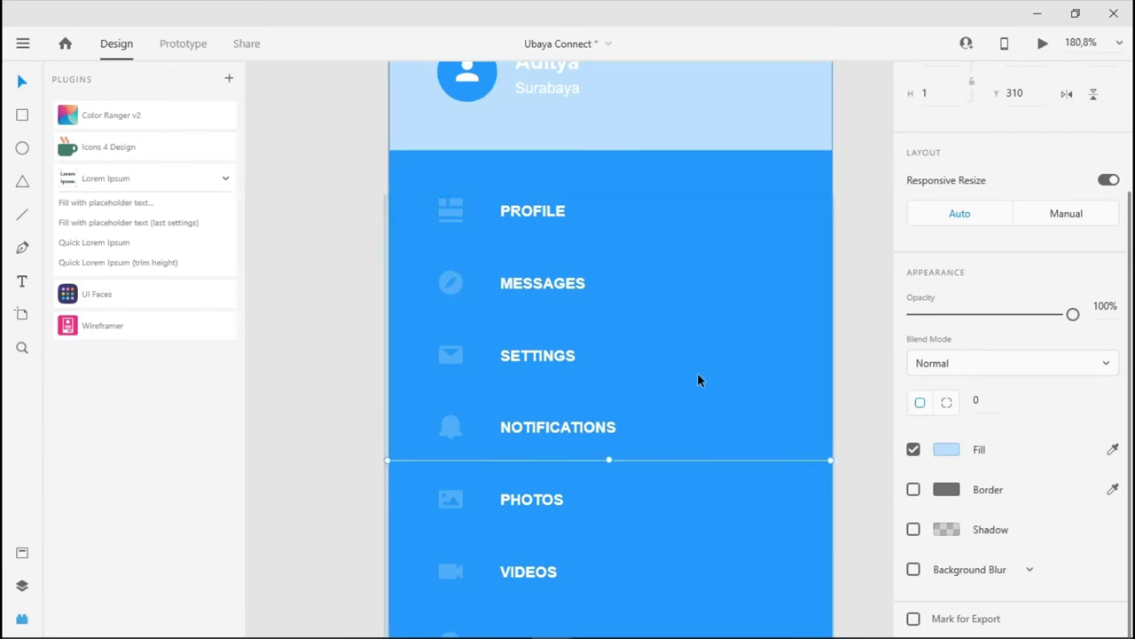
{"action": "key", "text": "Up"}
{"action": "key", "text": "Up"}
{"action": "key", "text": "Up"}
{"action": "key", "text": "Up"}
{"action": "key", "text": "Up"}
{"action": "key", "text": "Up"}
{"action": "key", "text": "Up"}
{"action": "key", "text": "Up"}
{"action": "key", "text": "Up"}
{"action": "key", "text": "Up"}
{"action": "key", "text": "Up"}
{"action": "key", "text": "Up"}
{"action": "key", "text": "Up"}
{"action": "key", "text": "Up"}
{"action": "key", "text": "Up"}
{"action": "key", "text": "Up"}
{"action": "key", "text": "Up"}
{"action": "key", "text": "Up"}
{"action": "key", "text": "Up"}
{"action": "key", "text": "Up"}
{"action": "key", "text": "Up"}
{"action": "key", "text": "Up"}
{"action": "key", "text": "Up"}
{"action": "key", "text": "Up"}
{"action": "key", "text": "Up"}
{"action": "key", "text": "Up"}
{"action": "key", "text": "Up"}
{"action": "key", "text": "Up"}
{"action": "key", "text": "Up"}
{"action": "key", "text": "Up"}
{"action": "key", "text": "Up"}
{"action": "key", "text": "Up"}
{"action": "key", "text": "Up"}
{"action": "key", "text": "Up"}
{"action": "key", "text": "Up"}
{"action": "key", "text": "Up"}
{"action": "key", "text": "Up"}
{"action": "key", "text": "Up"}
{"action": "key", "text": "Up"}
{"action": "key", "text": "Up"}
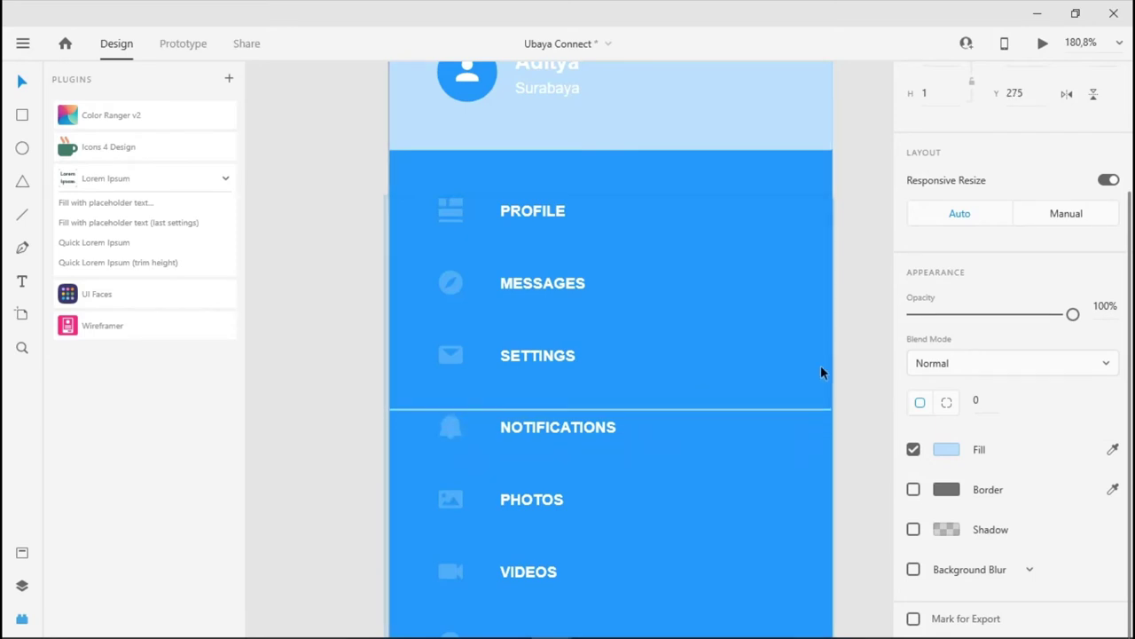
{"action": "key", "text": "Down"}
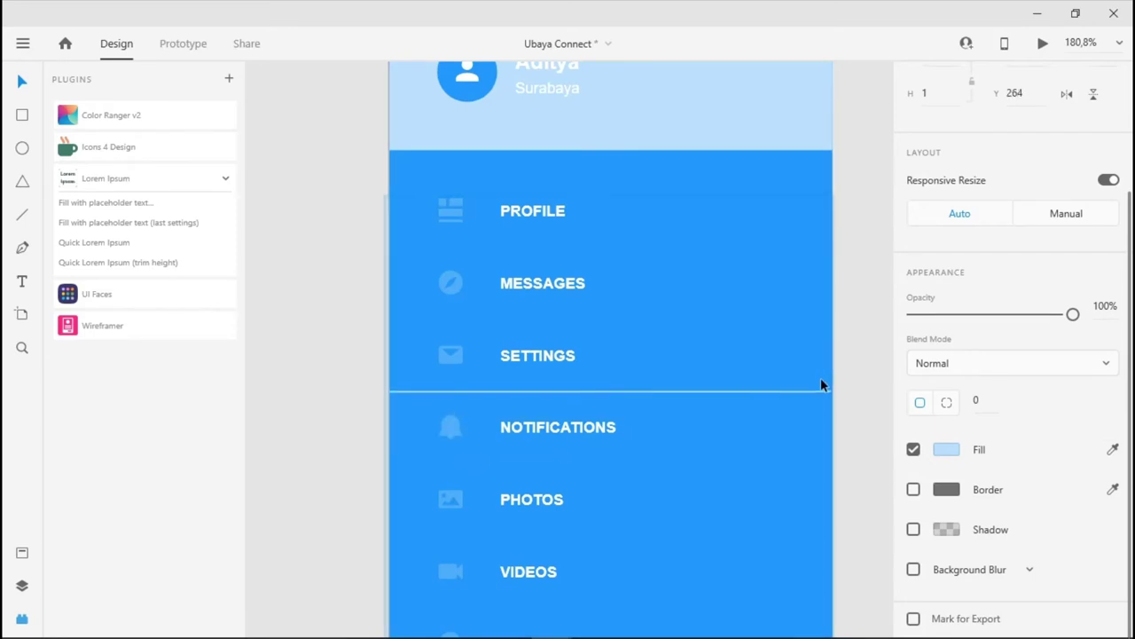
{"action": "left_click", "coordinate": [361, 386]}
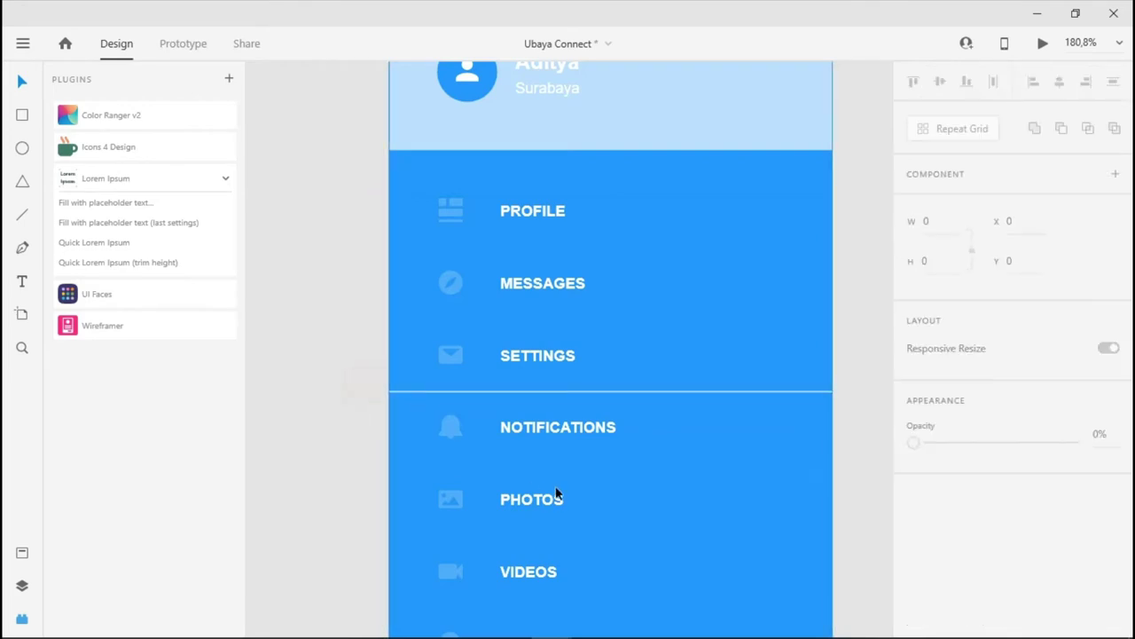
Align the divider line with the menu's left edge at X 0 and lower it to Y 265
{"action": "scroll", "coordinate": [763, 417], "scroll_direction": "down", "scroll_amount": 5, "text": "ctrl"}
{"action": "scroll", "coordinate": [624, 378], "scroll_direction": "right", "scroll_amount": 3}
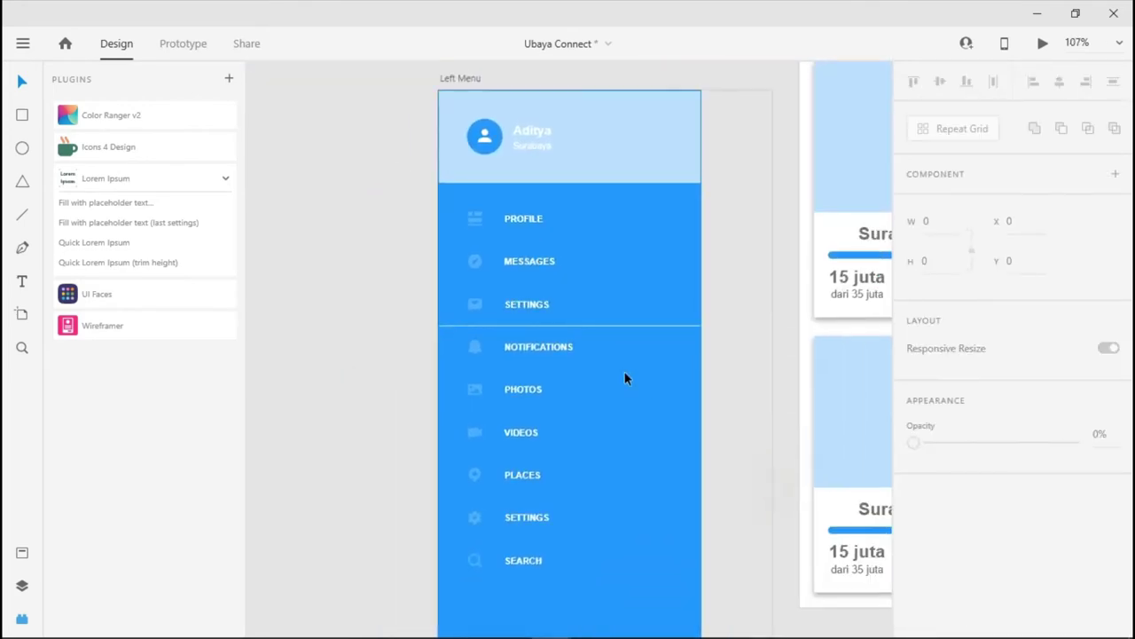
{"action": "left_click", "coordinate": [592, 327]}
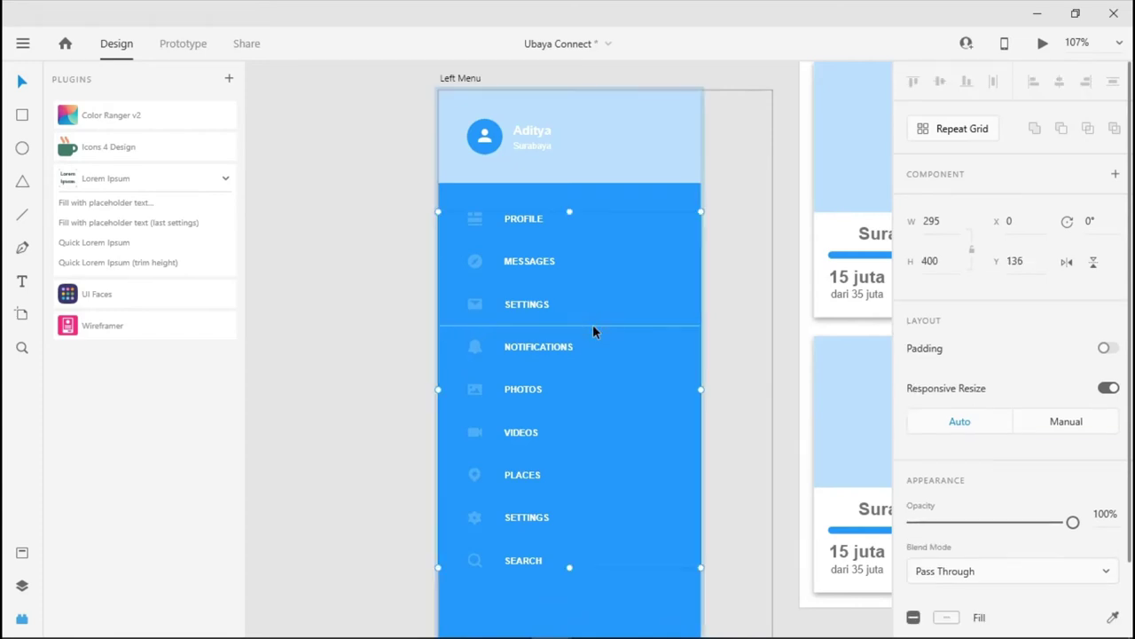
{"action": "scroll", "coordinate": [364, 341], "scroll_direction": "up", "scroll_amount": 5, "text": "ctrl"}
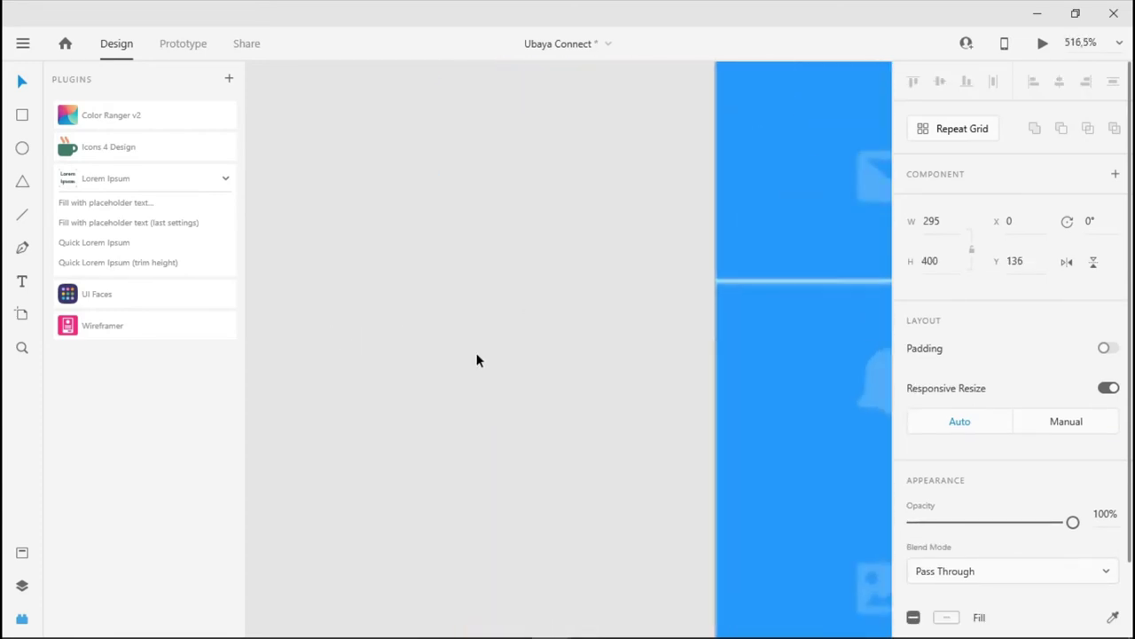
{"action": "scroll", "coordinate": [603, 293], "scroll_direction": "right", "scroll_amount": 3}
{"action": "left_click", "coordinate": [522, 258]}
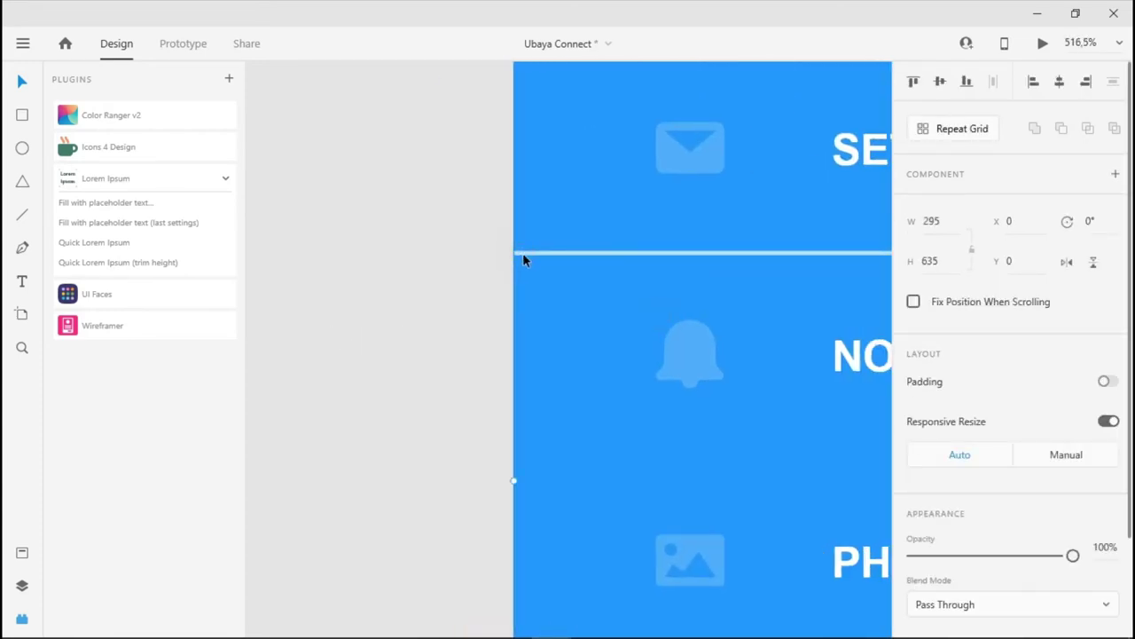
{"action": "double_click", "coordinate": [523, 256]}
{"action": "left_click", "coordinate": [527, 255]}
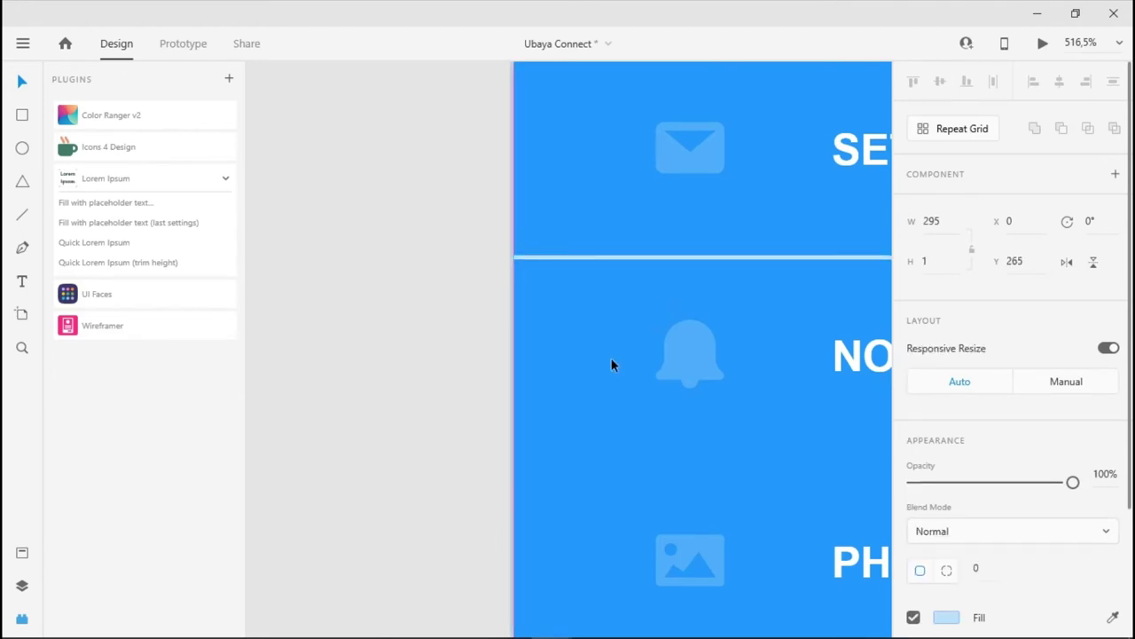
{"action": "left_click", "coordinate": [345, 354]}
Change the fourth menu item's label, beside the bell icon, to CREATIVE ART
{"action": "scroll", "coordinate": [555, 317], "scroll_direction": "down", "scroll_amount": 5}
{"action": "left_click_drag", "start_coordinate": [802, 331], "coordinate": [604, 329]}
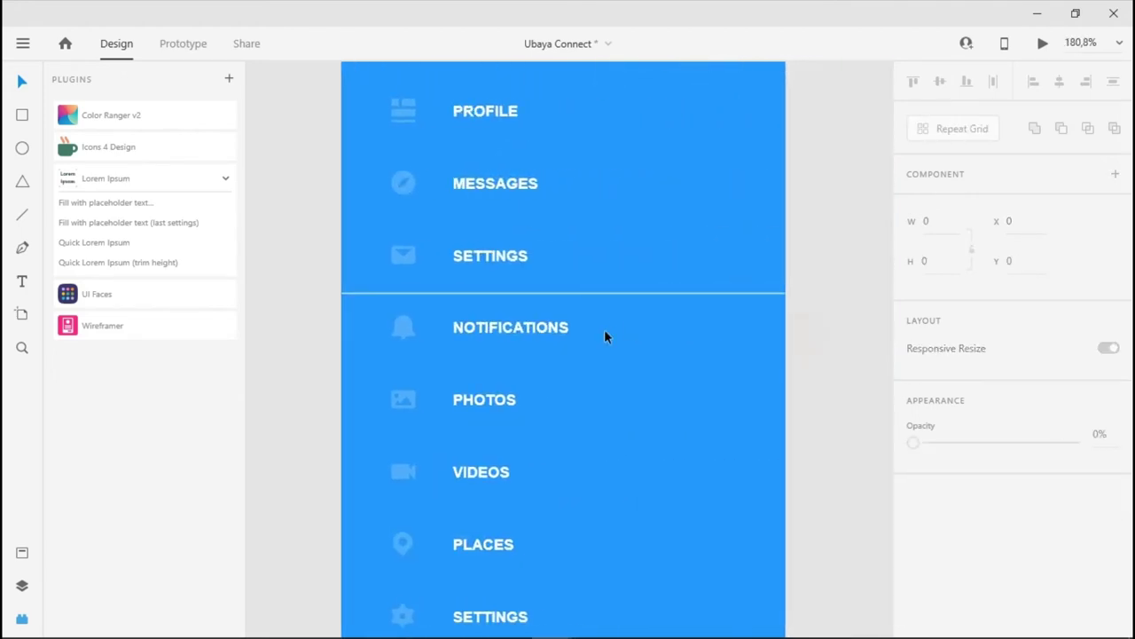
{"action": "scroll", "coordinate": [621, 333], "scroll_direction": "down", "scroll_amount": 3}
{"action": "left_click_drag", "start_coordinate": [692, 336], "coordinate": [576, 432]}
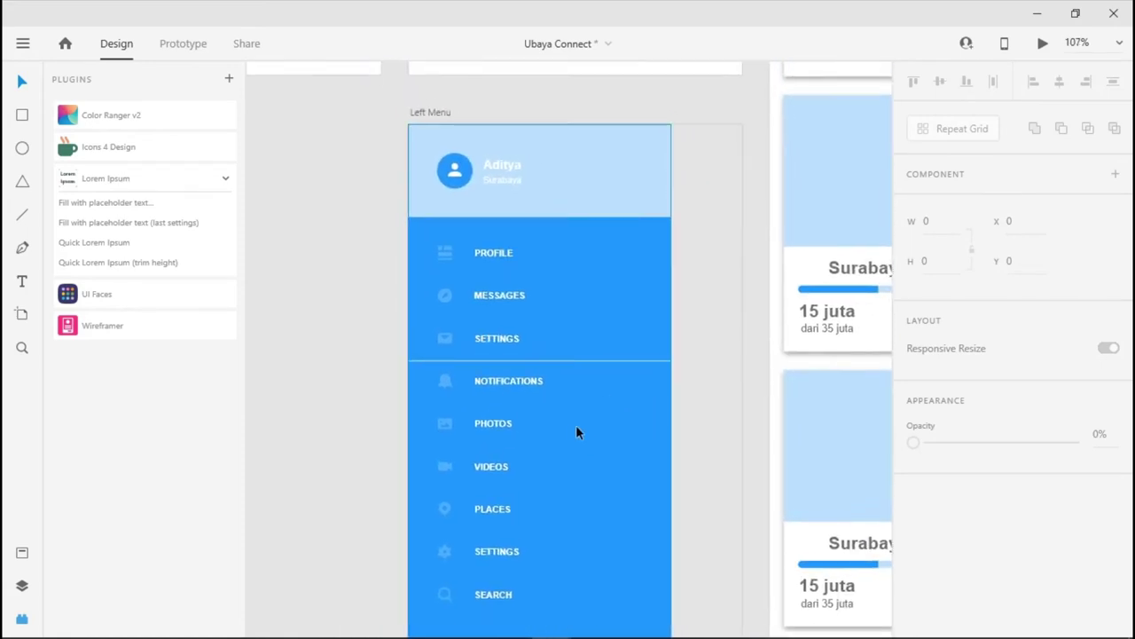
{"action": "left_click", "coordinate": [512, 379]}
{"action": "double_click", "coordinate": [512, 378]}
{"action": "double_click", "coordinate": [512, 378]}
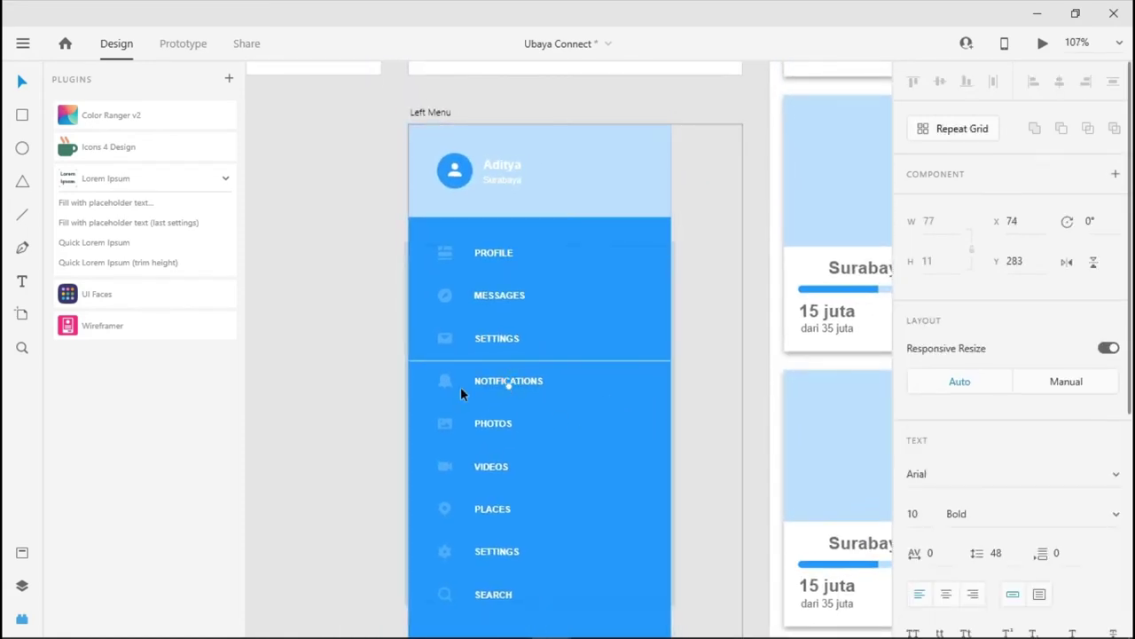
{"action": "left_click", "coordinate": [447, 387]}
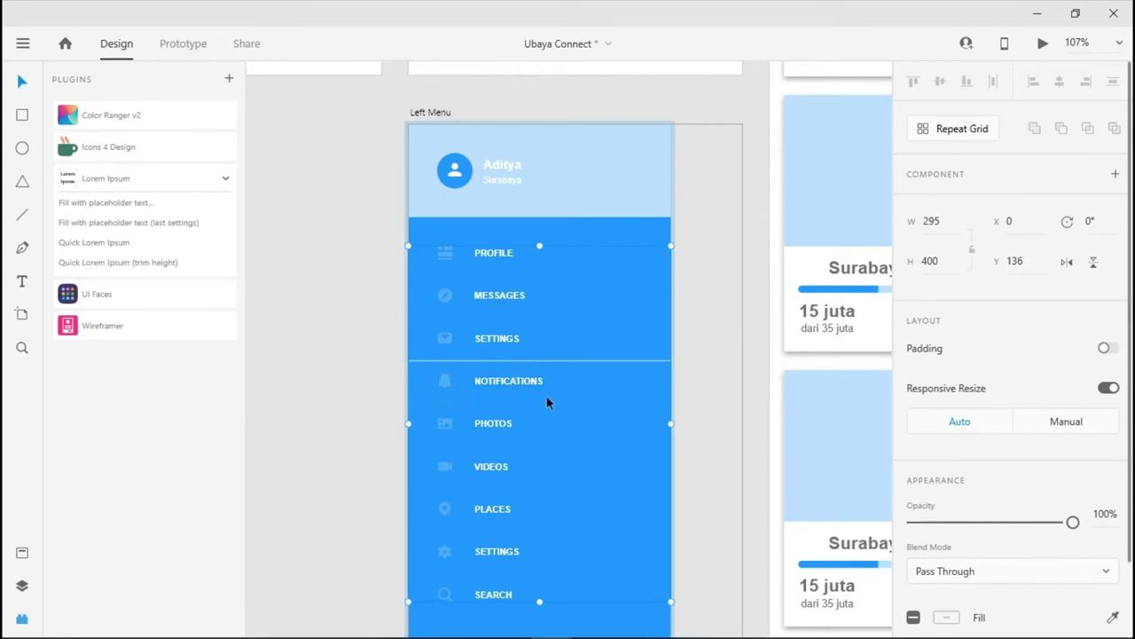
{"action": "scroll", "coordinate": [547, 402], "scroll_direction": "down", "scroll_amount": 2}
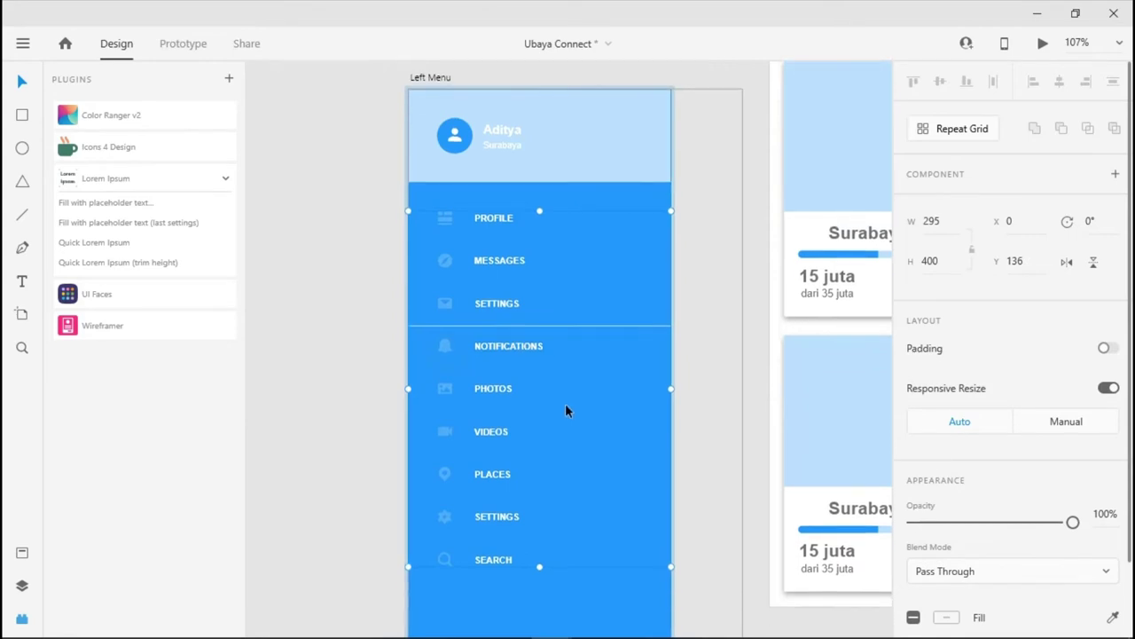
{"action": "double_click", "coordinate": [521, 330]}
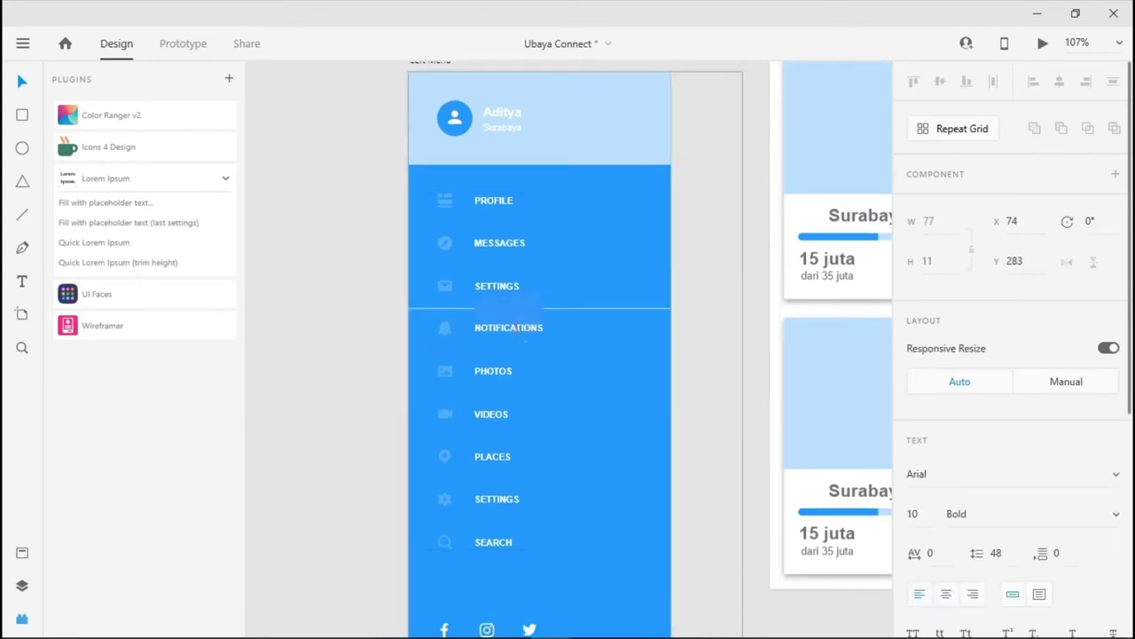
{"action": "type", "text": "CREATIVE ART"}
Change the fifth menu item's label, beside the picture icon, to INFORMATION TECHNOLOGY
{"action": "left_click", "coordinate": [487, 371]}
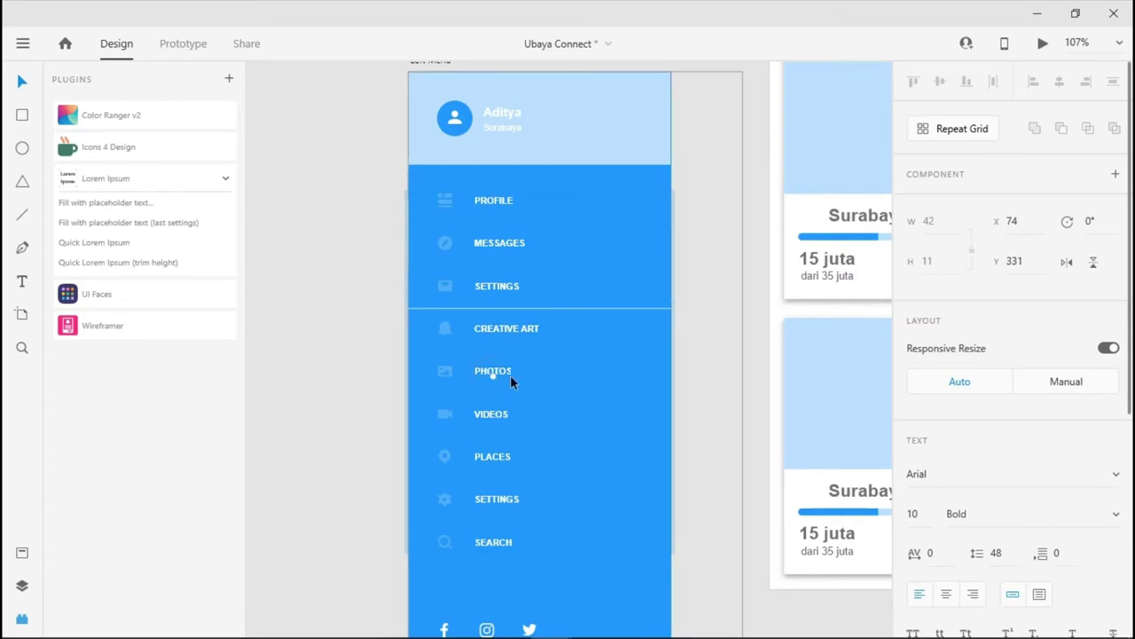
{"action": "double_click", "coordinate": [499, 371]}
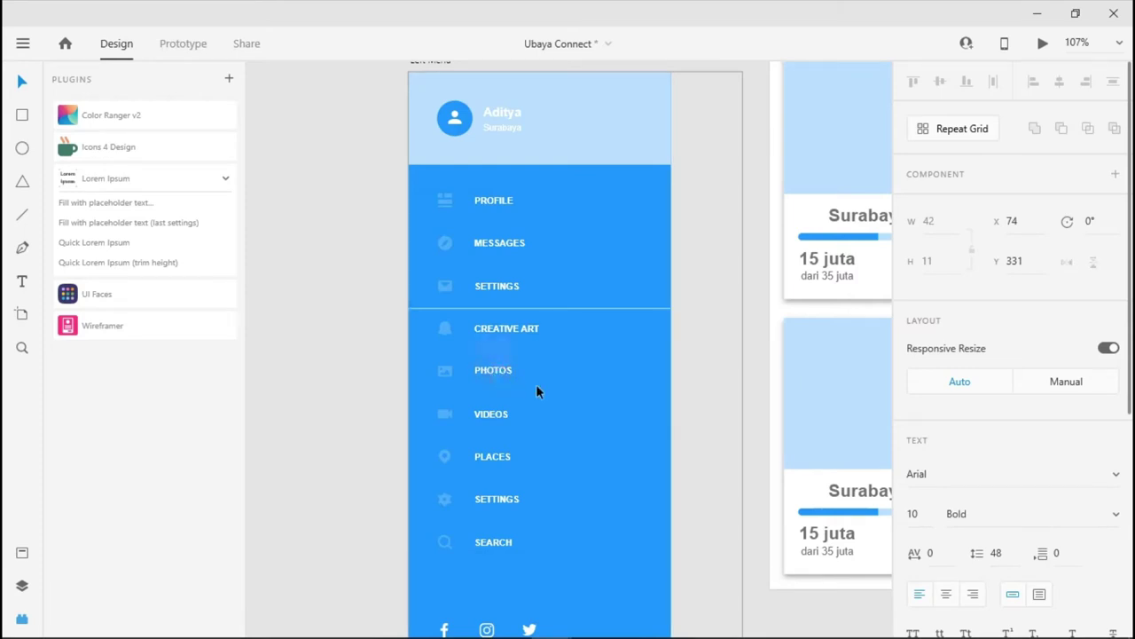
{"action": "type", "text": "INF"}
{"action": "key", "text": "BackSpace"}
{"action": "key", "text": "BackSpace"}
{"action": "type", "text": "NFORMATION TECHNOLOGY"}
Change the sixth menu item's label, beside the video camera icon, to HEALTHCARE SOLUTION
{"action": "scroll", "coordinate": [520, 385], "scroll_direction": "up", "scroll_amount": 5}
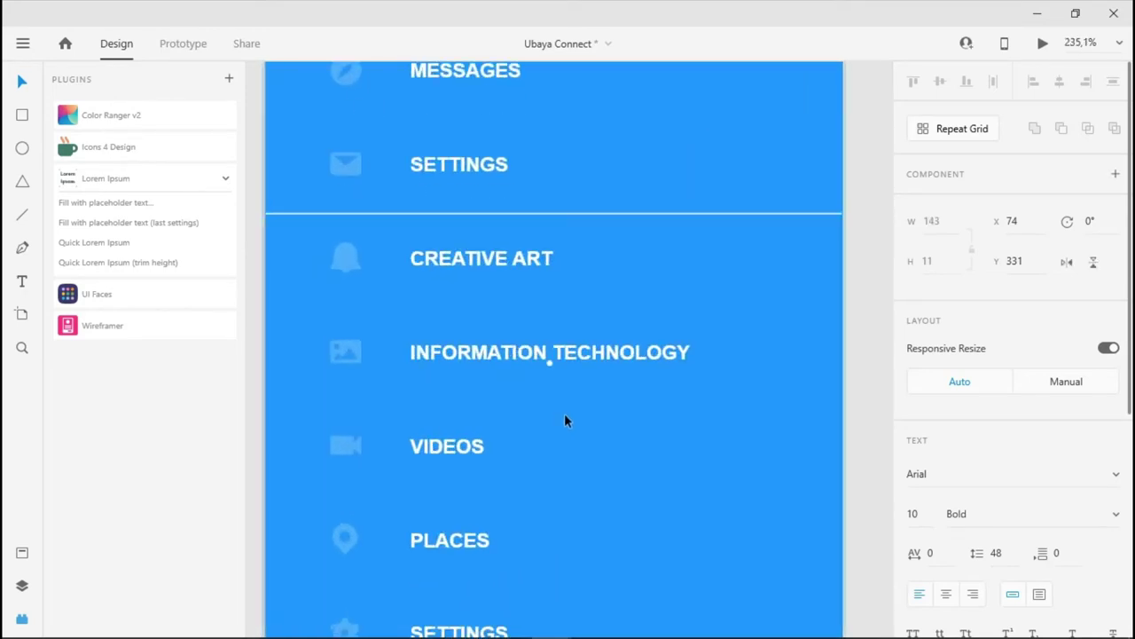
{"action": "left_click", "coordinate": [462, 450]}
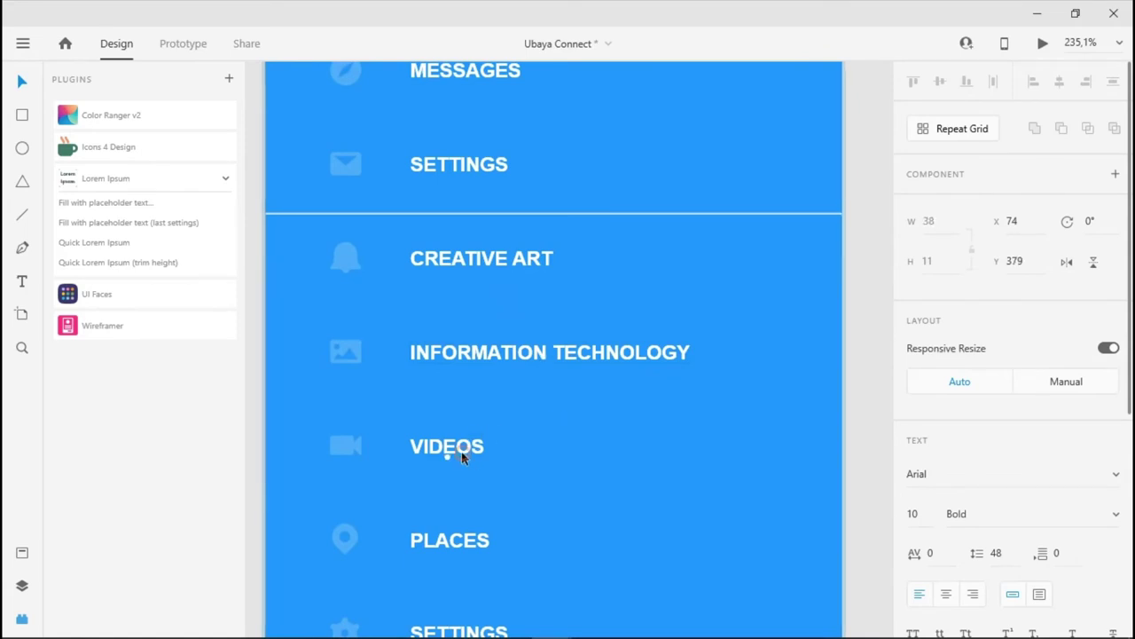
{"action": "double_click", "coordinate": [465, 446]}
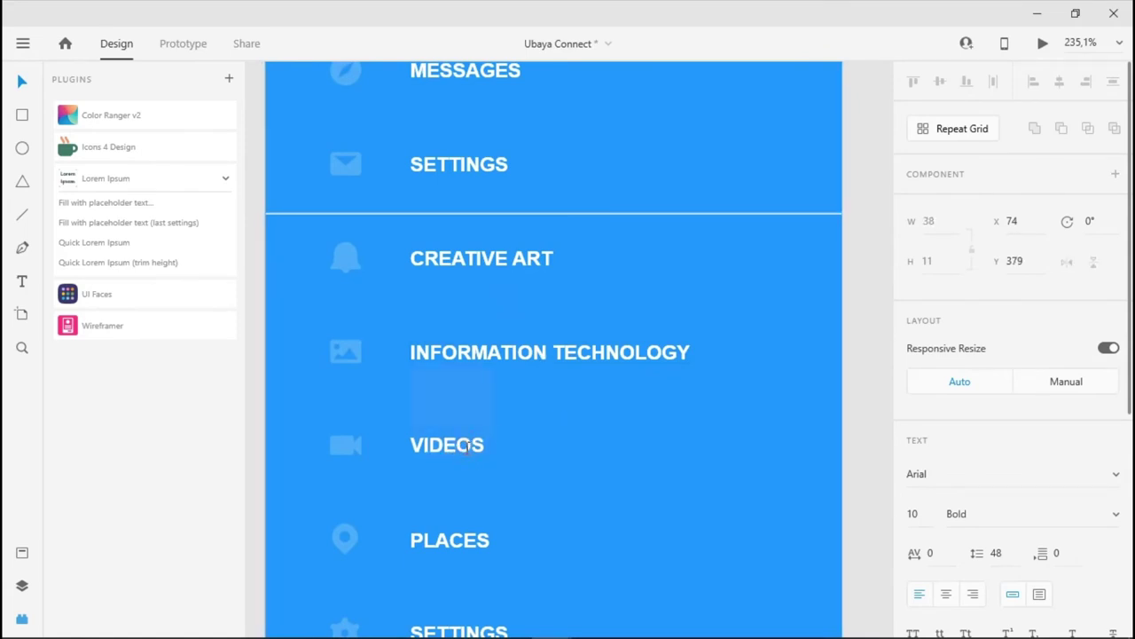
{"action": "type", "text": "HELA"}
{"action": "key", "text": "BackSpace"}
{"action": "key", "text": "BackSpace"}
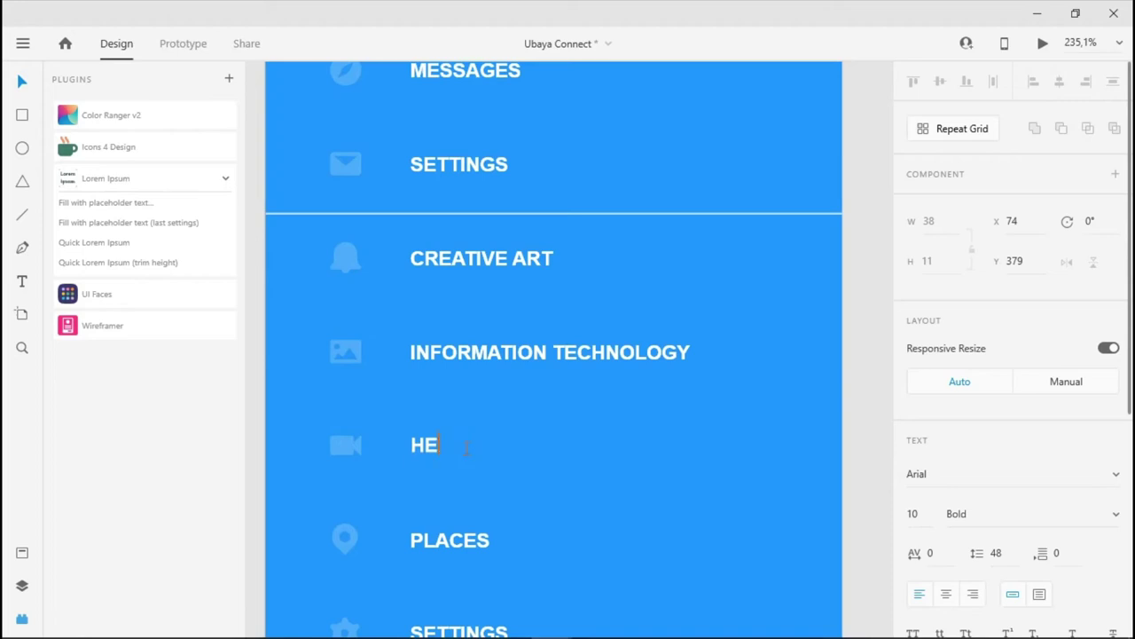
{"action": "type", "text": "ALTCARE"}
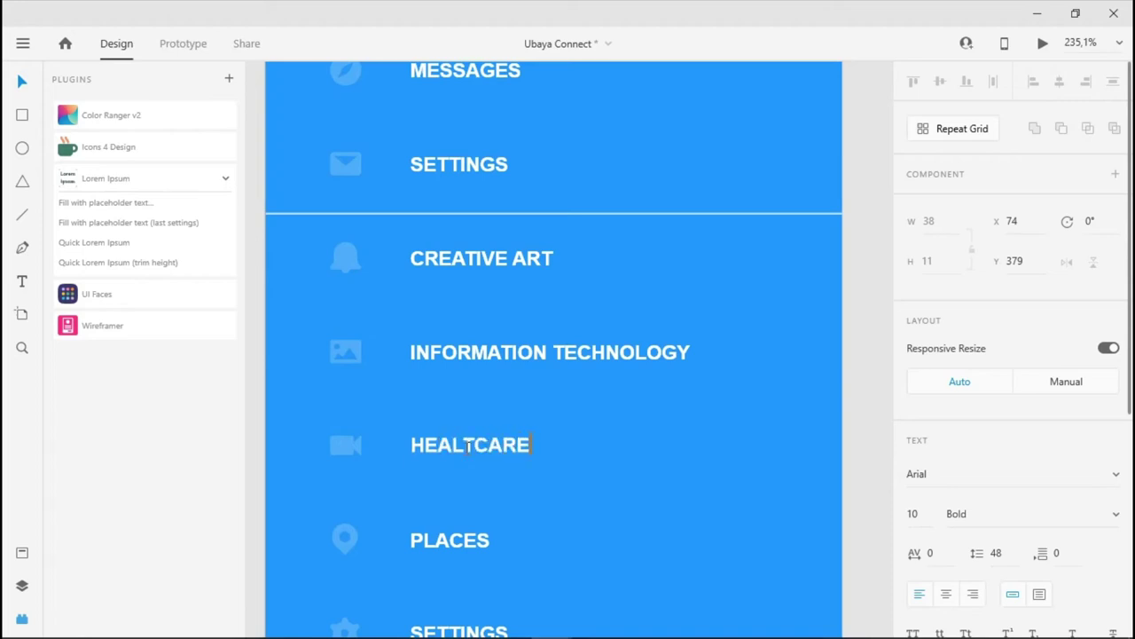
{"action": "type", "text": " SOLUTION"}
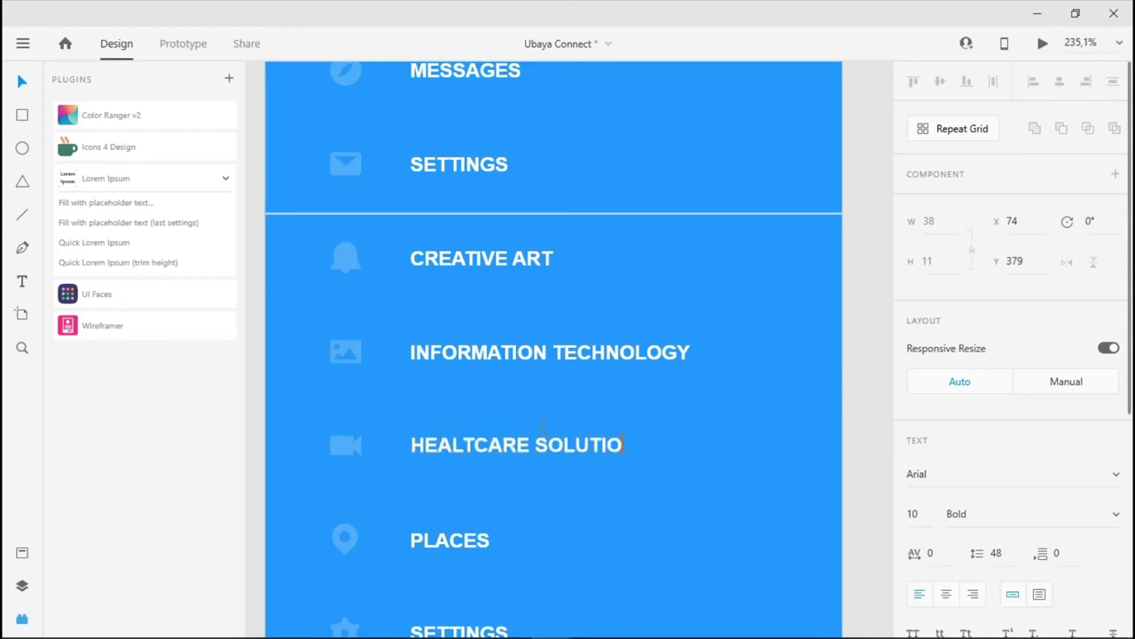
{"action": "left_click", "coordinate": [477, 445]}
{"action": "type", "text": "H"}
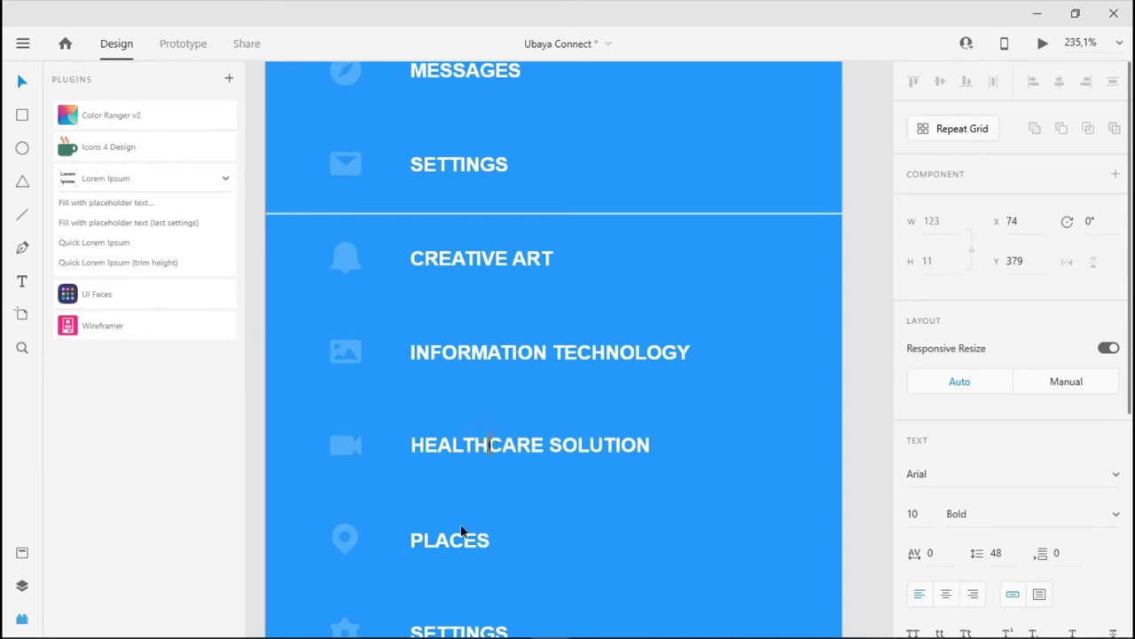
Change the seventh menu item's label, beside the location pin icon, to EDUCATION
{"action": "key", "text": "Escape"}
{"action": "scroll", "coordinate": [492, 519], "scroll_direction": "down", "scroll_amount": 2}
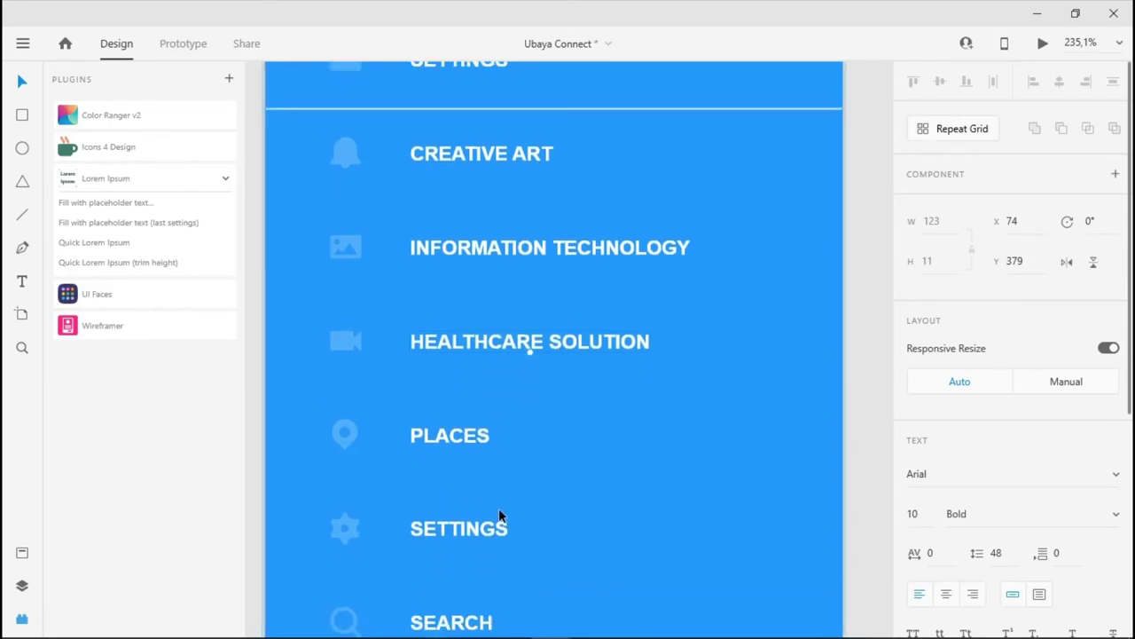
{"action": "left_click", "coordinate": [463, 438]}
{"action": "double_click", "coordinate": [466, 430]}
{"action": "type", "text": "E"}
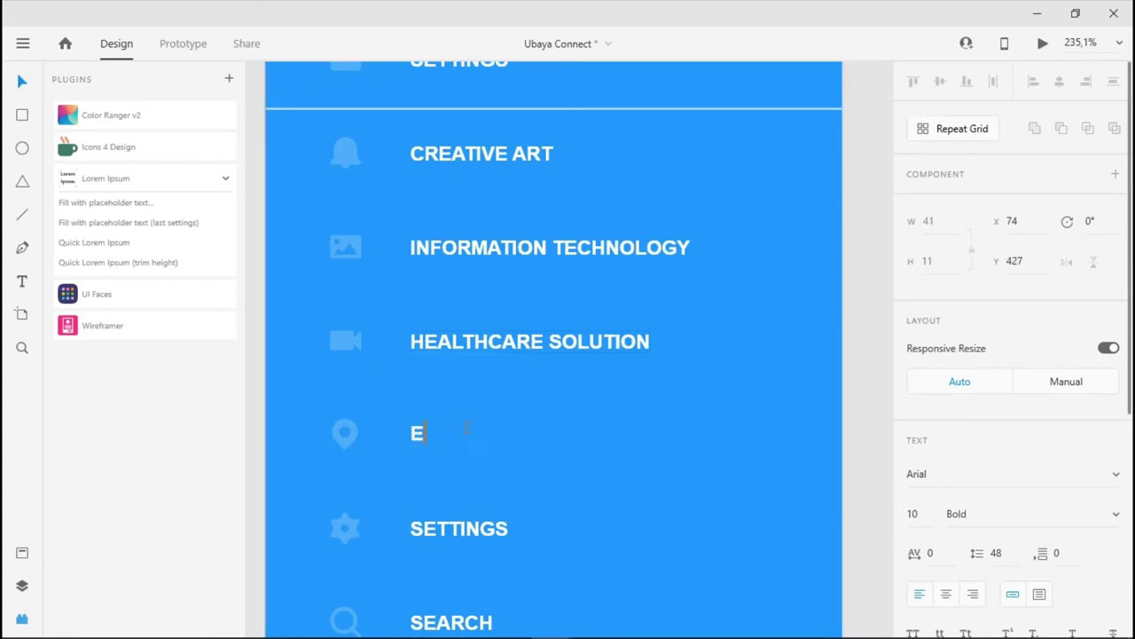
{"action": "type", "text": "DUCATION"}
Change the eighth menu item's label, beside the gear icon, to GAMES
{"action": "left_click", "coordinate": [470, 535]}
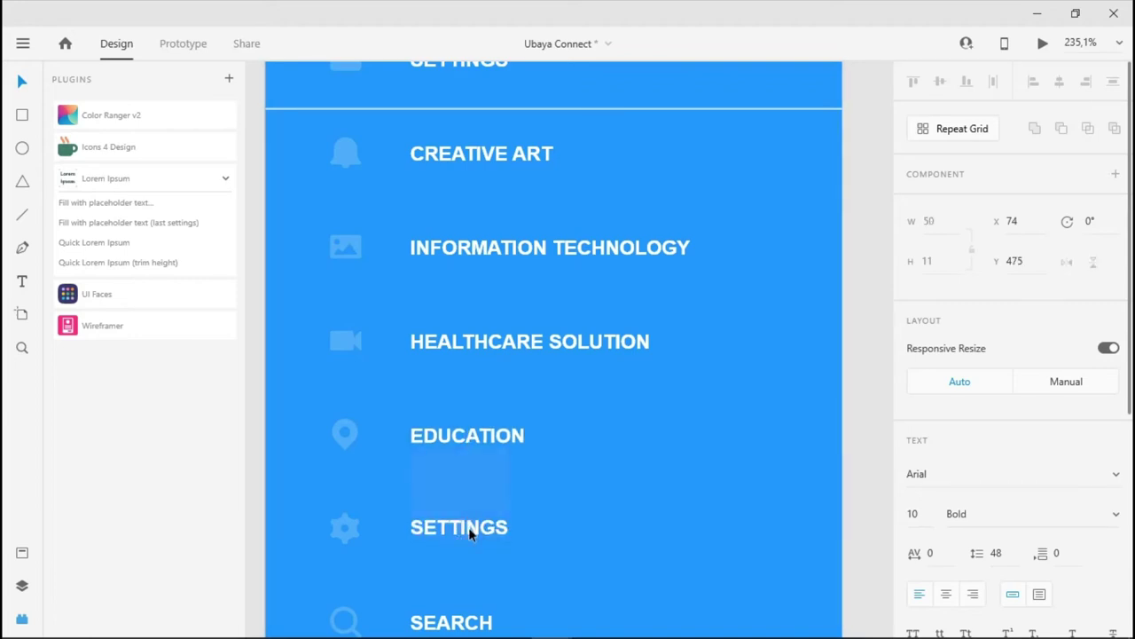
{"action": "double_click", "coordinate": [470, 533]}
{"action": "type", "text": "GAMES"}
{"action": "key", "text": "Escape"}
{"action": "scroll", "coordinate": [523, 509], "scroll_direction": "down", "scroll_amount": 2}
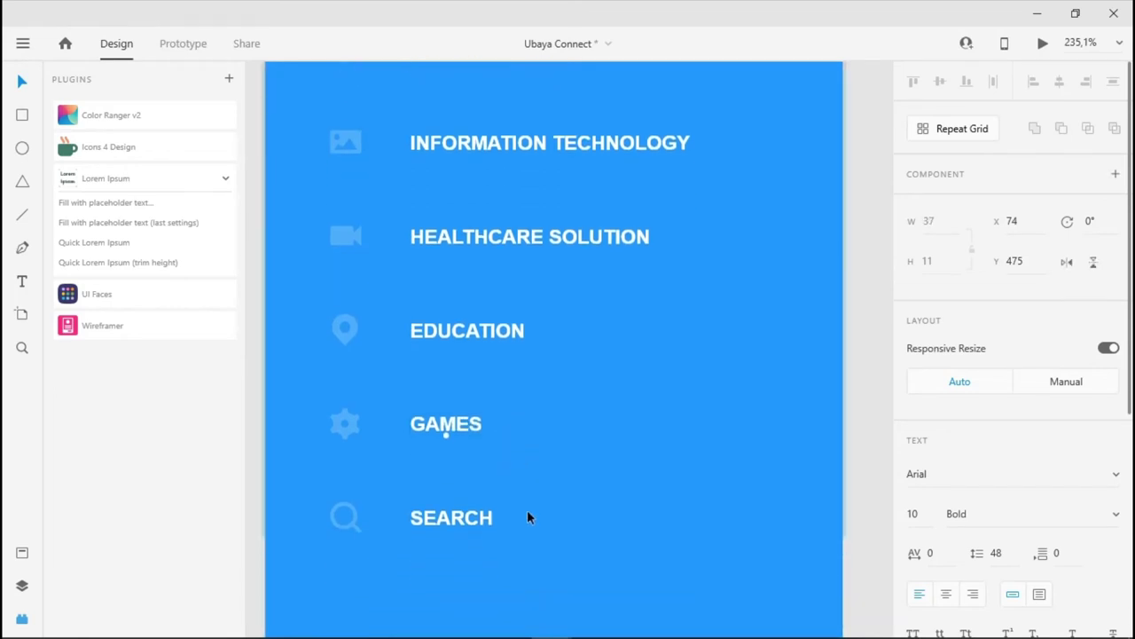
{"action": "scroll", "coordinate": [527, 512], "scroll_direction": "down", "scroll_amount": 2}
{"action": "left_click", "coordinate": [468, 417]}
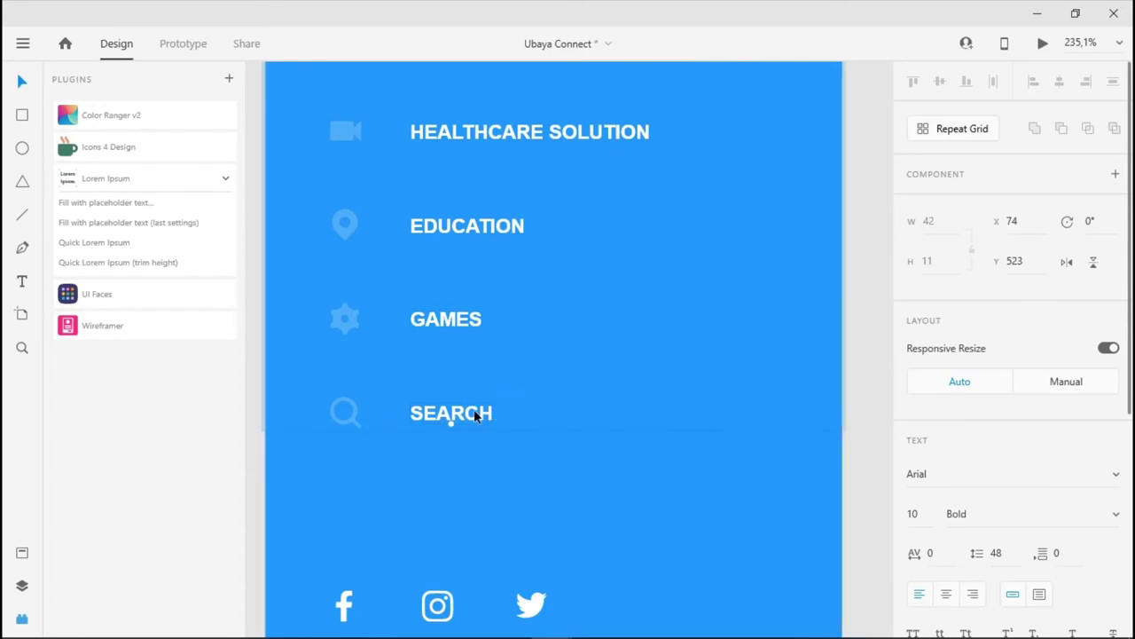
{"action": "scroll", "coordinate": [550, 453], "scroll_direction": "up", "scroll_amount": 8}
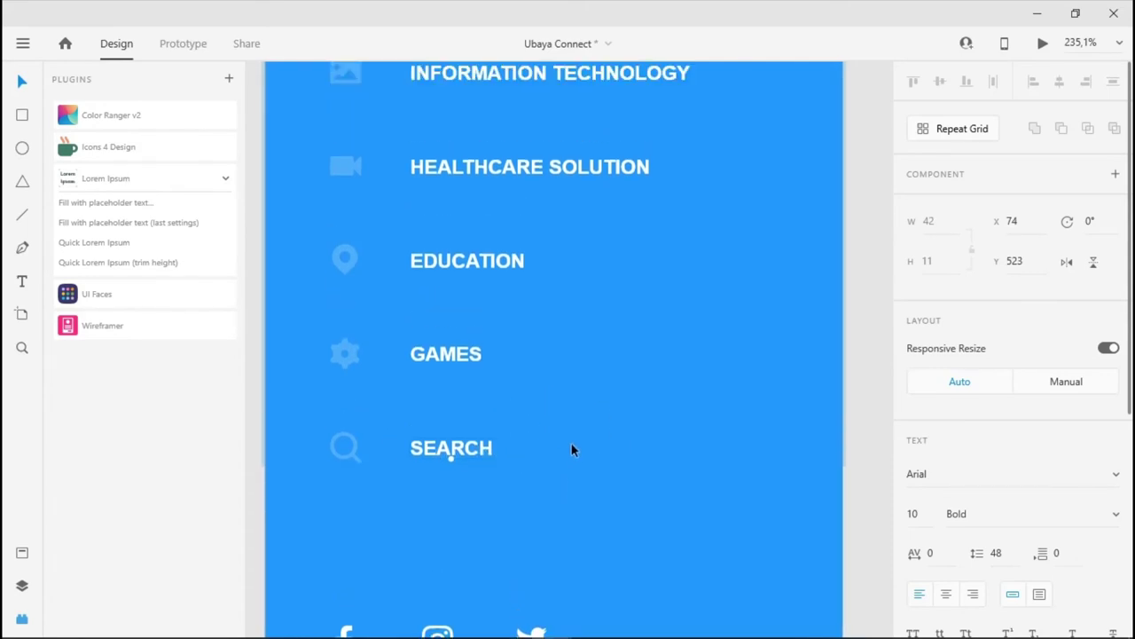
{"action": "scroll", "coordinate": [603, 395], "scroll_direction": "down", "scroll_amount": 1}
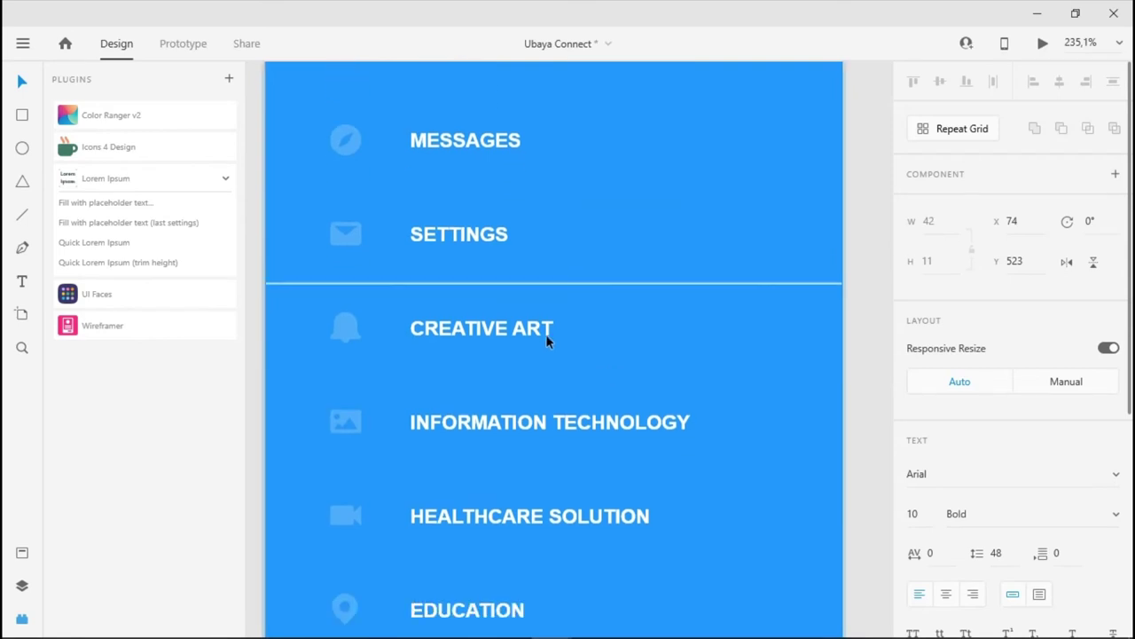
{"action": "left_click", "coordinate": [512, 328]}
{"action": "left_click", "coordinate": [347, 328], "text": "shift"}
{"action": "left_click", "coordinate": [349, 422]}
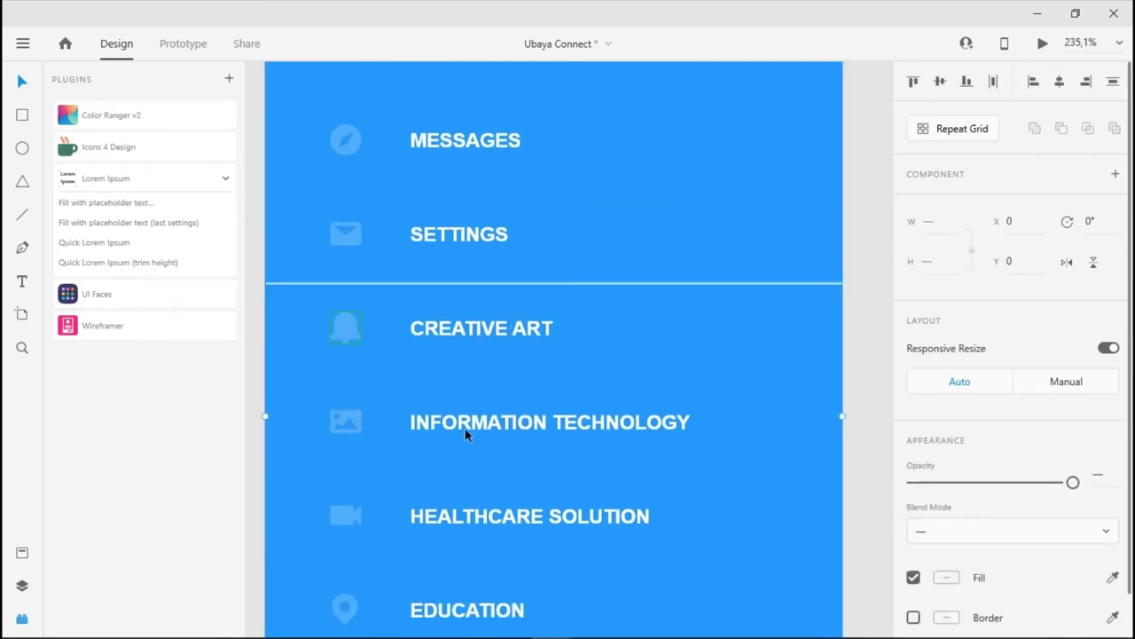
{"action": "left_click", "coordinate": [215, 328]}
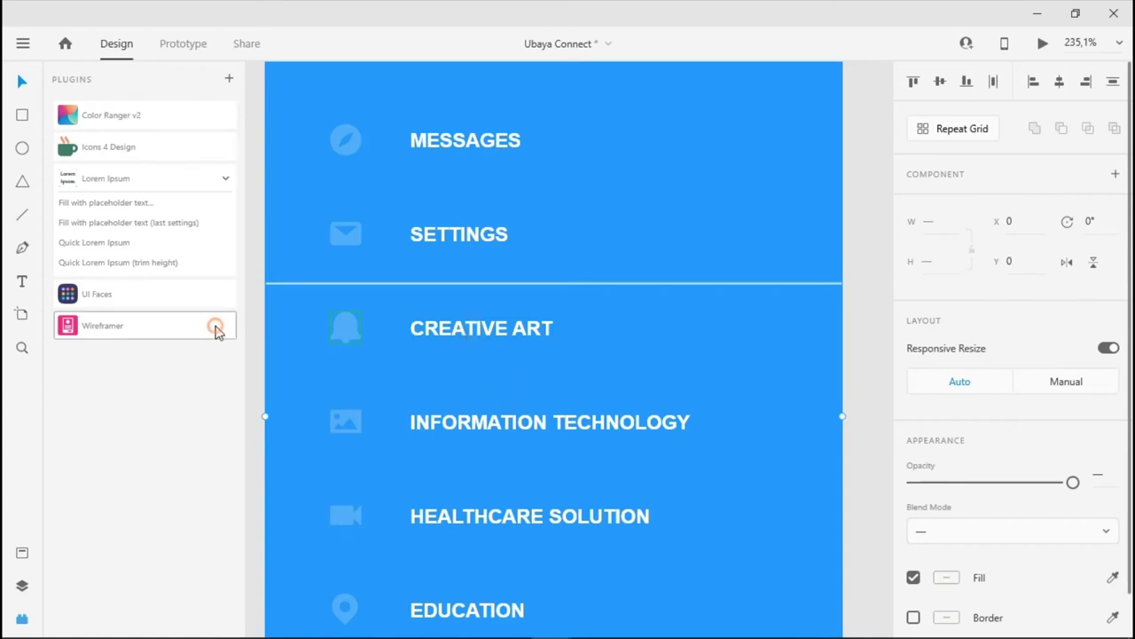
{"action": "left_click", "coordinate": [226, 157]}
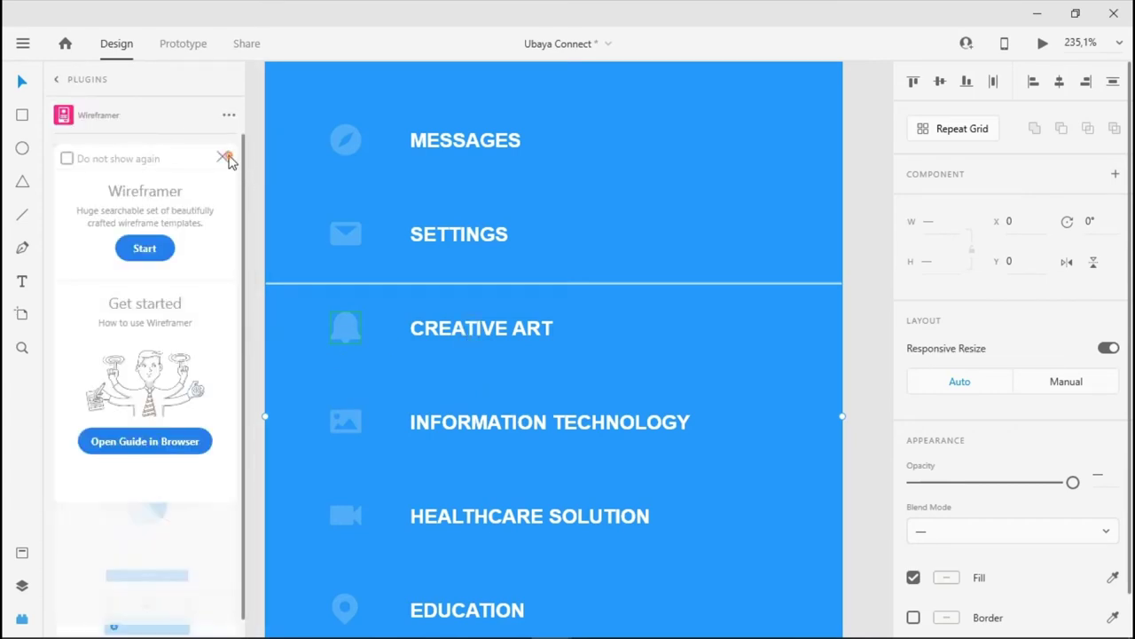
{"action": "left_click", "coordinate": [346, 327]}
{"action": "left_click", "coordinate": [452, 329]}
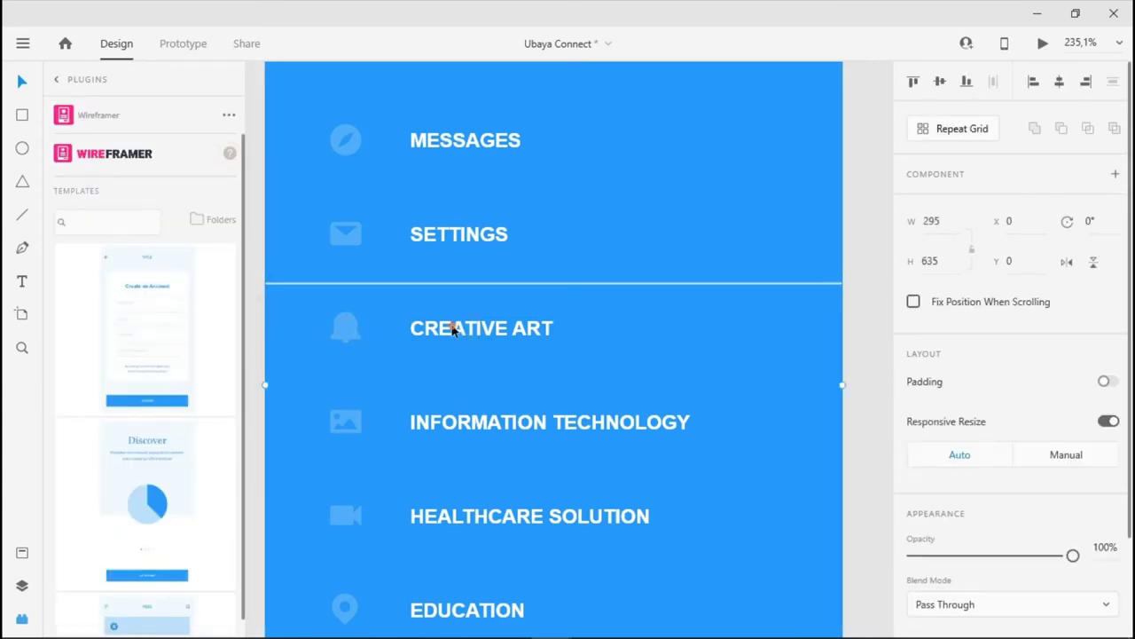
{"action": "left_click", "coordinate": [453, 328]}
Select the icons and labels of all six menu items below the divider, from CREATIVE ART to SEARCH, and lower them to Y 287
{"action": "double_click", "coordinate": [458, 332]}
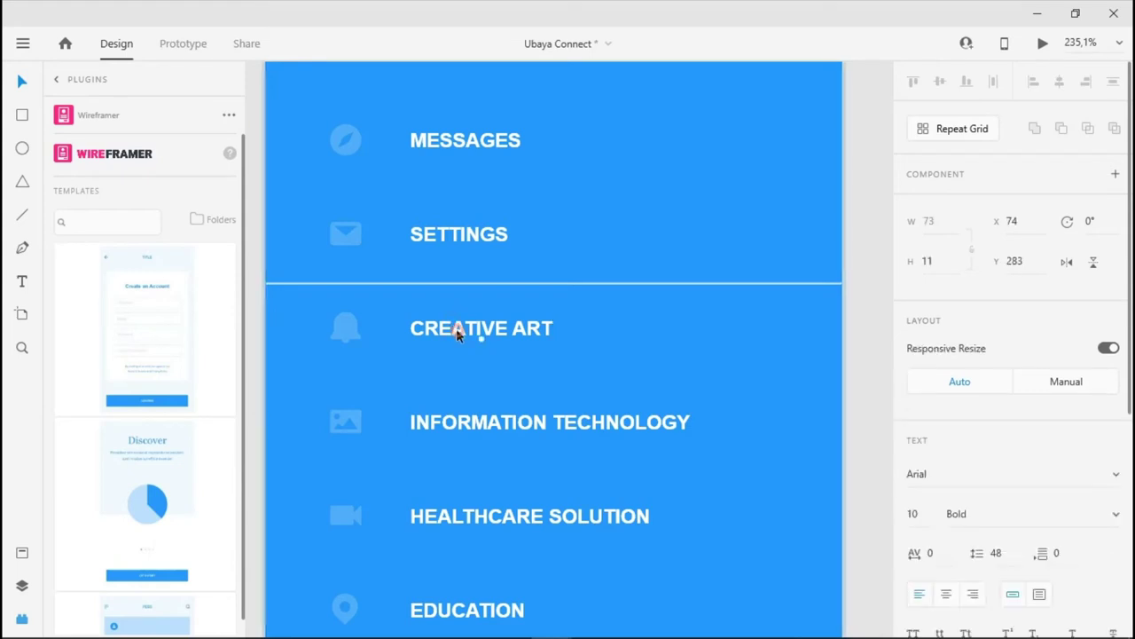
{"action": "left_click", "coordinate": [351, 333]}
{"action": "left_click", "coordinate": [358, 424], "text": "shift"}
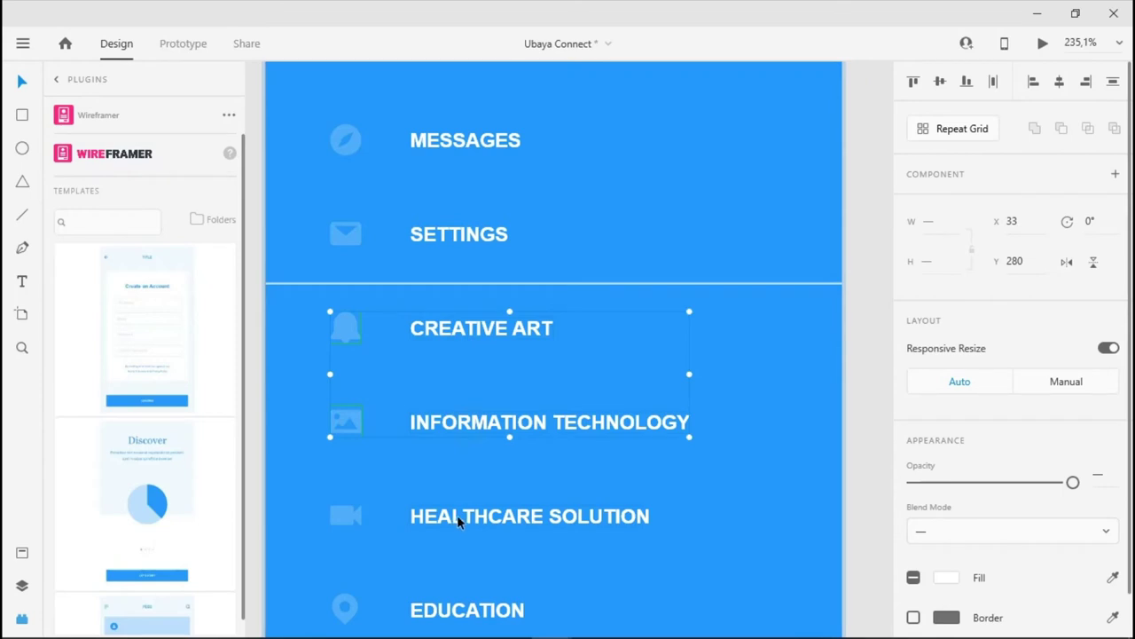
{"action": "left_click", "coordinate": [354, 513], "text": "shift"}
{"action": "scroll", "coordinate": [574, 431], "scroll_direction": "down", "scroll_amount": 5}
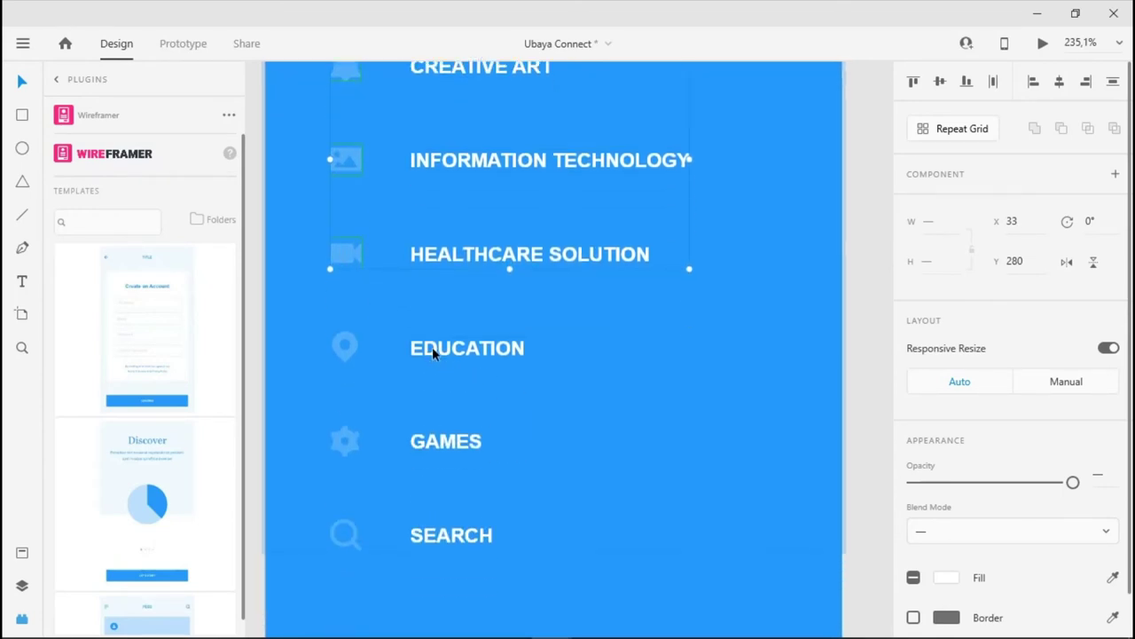
{"action": "left_click", "coordinate": [433, 351], "text": "shift"}
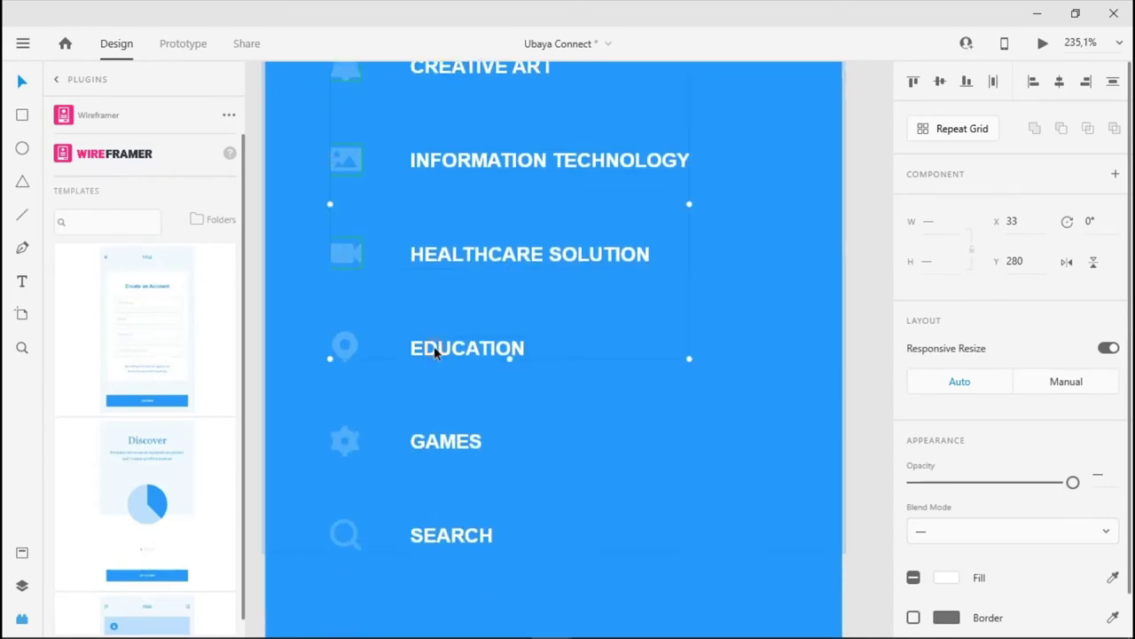
{"action": "left_click", "coordinate": [353, 444], "text": "shift"}
{"action": "left_click", "coordinate": [453, 539], "text": "shift"}
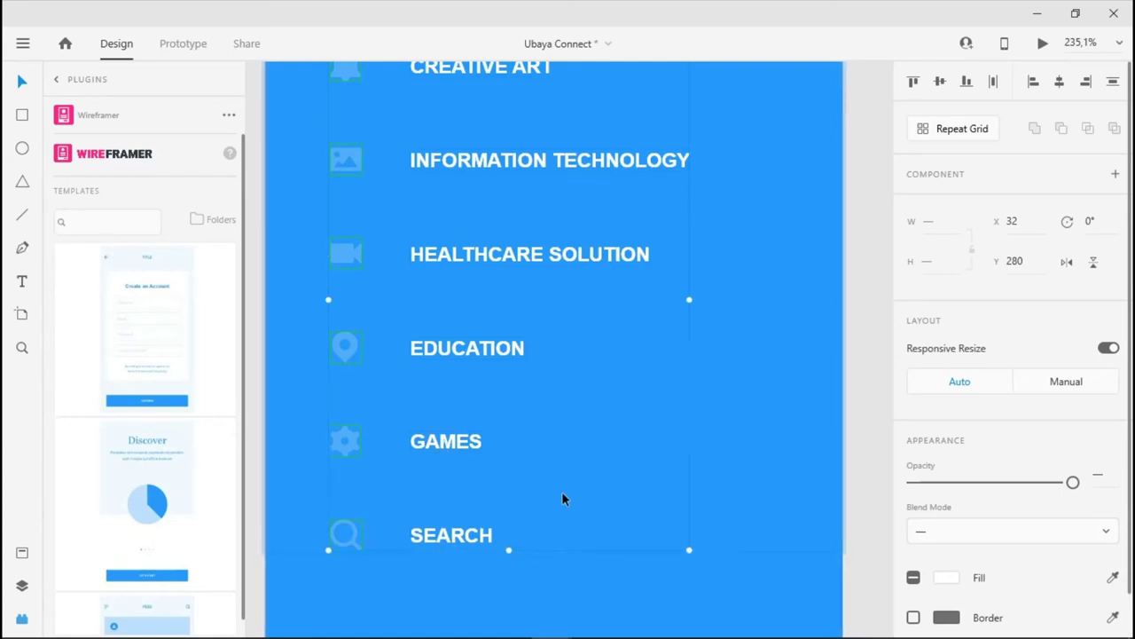
{"action": "key", "text": "Down"}
{"action": "key", "text": "Down"}
{"action": "key", "text": "Down"}
{"action": "key", "text": "Down"}
{"action": "key", "text": "Down"}
{"action": "key", "text": "Down"}
{"action": "key", "text": "Down"}
{"action": "scroll", "coordinate": [562, 491], "scroll_direction": "down", "scroll_amount": 5}
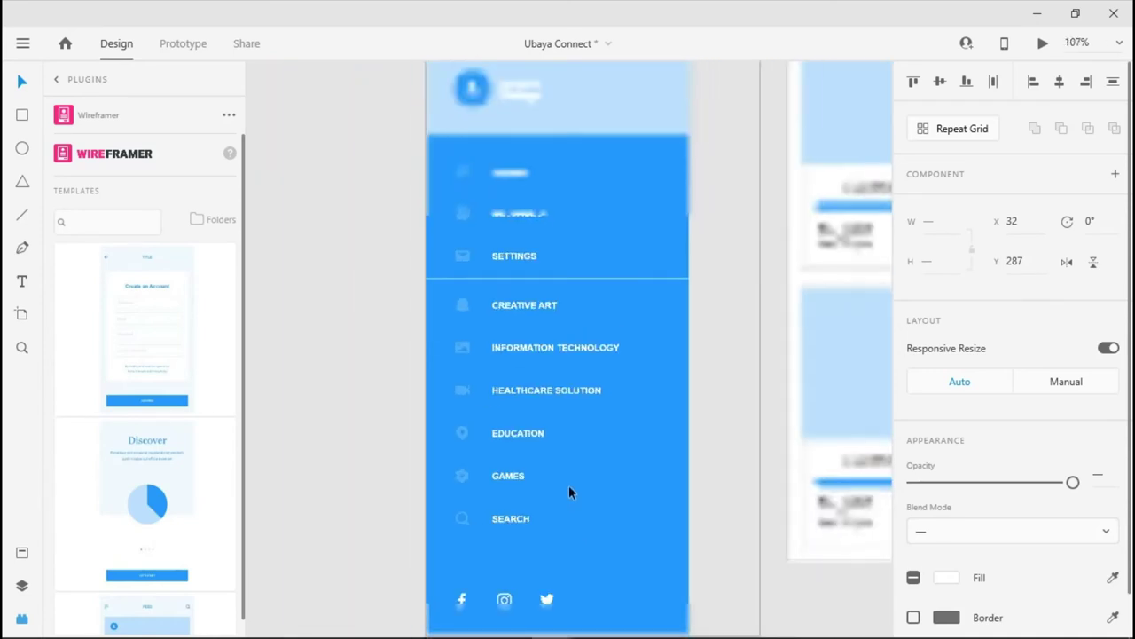
{"action": "scroll", "coordinate": [569, 483], "scroll_direction": "up", "scroll_amount": 3}
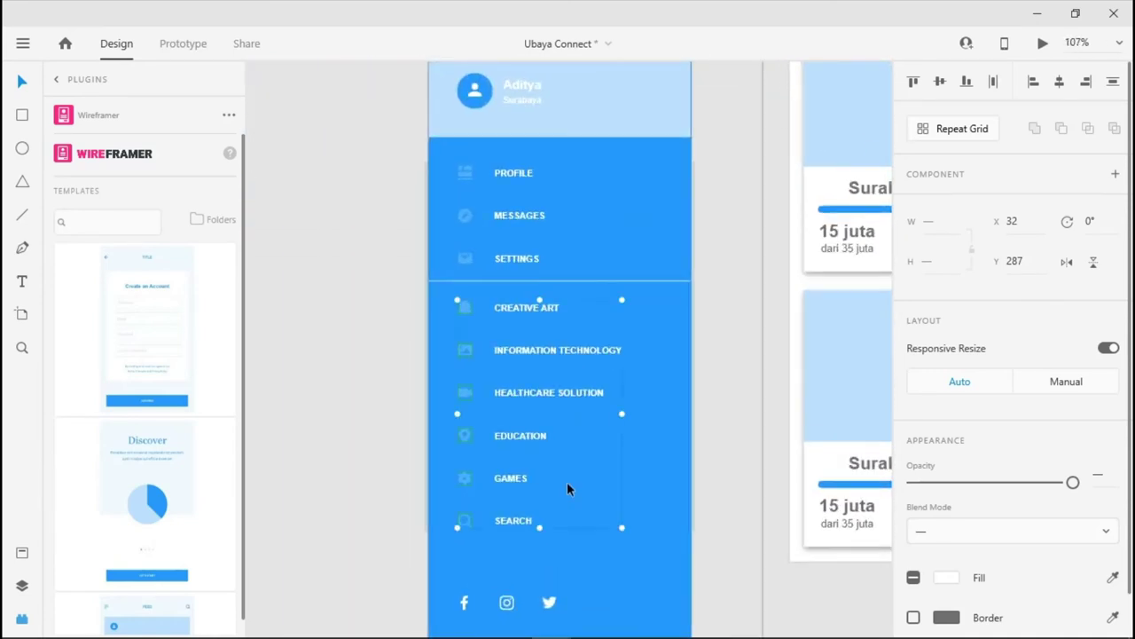
Fine-tune the vertical position of the six selected menu items below the divider to Y 288, then deselect them
{"action": "key", "text": "Down"}
{"action": "key", "text": "Down"}
{"action": "key", "text": "Down"}
{"action": "key", "text": "Down"}
{"action": "key", "text": "Down"}
{"action": "key", "text": "Down"}
{"action": "key", "text": "Down"}
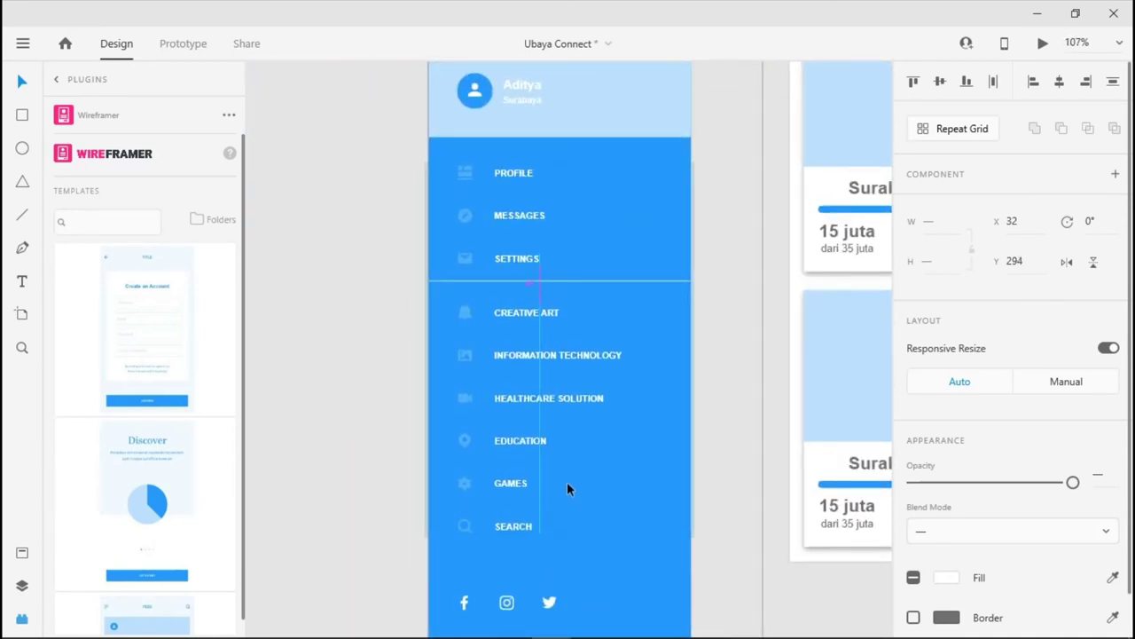
{"action": "key", "text": "Up"}
{"action": "key", "text": "Up"}
{"action": "key", "text": "Up"}
{"action": "key", "text": "Up"}
{"action": "key", "text": "Up"}
{"action": "key", "text": "Up"}
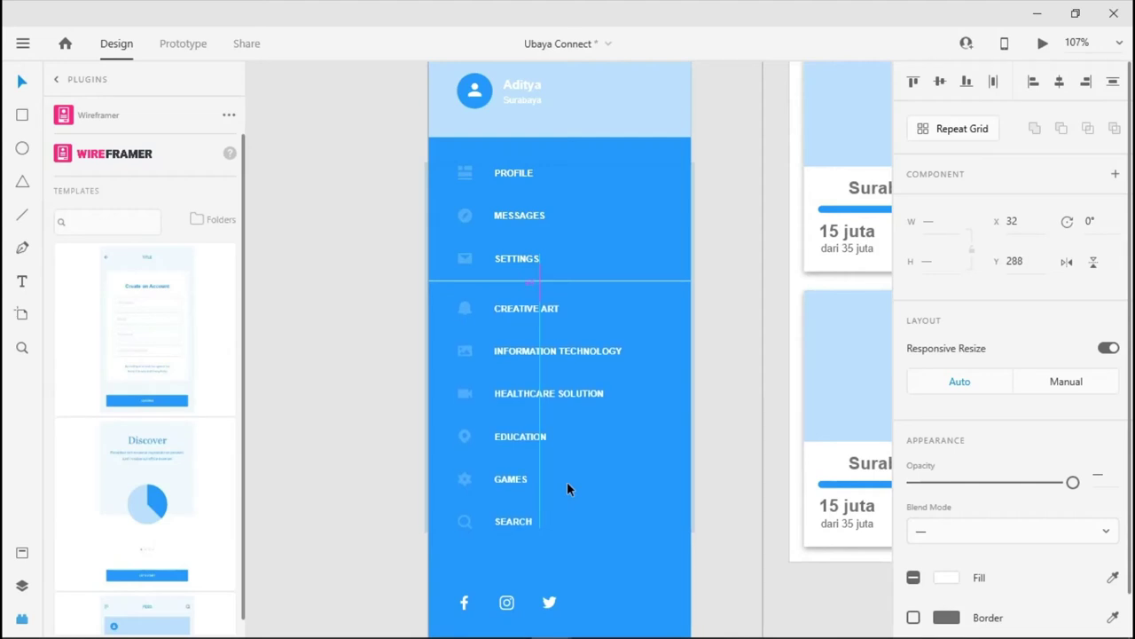
{"action": "key", "text": "Up"}
{"action": "key", "text": "Down"}
{"action": "left_click", "coordinate": [330, 456]}
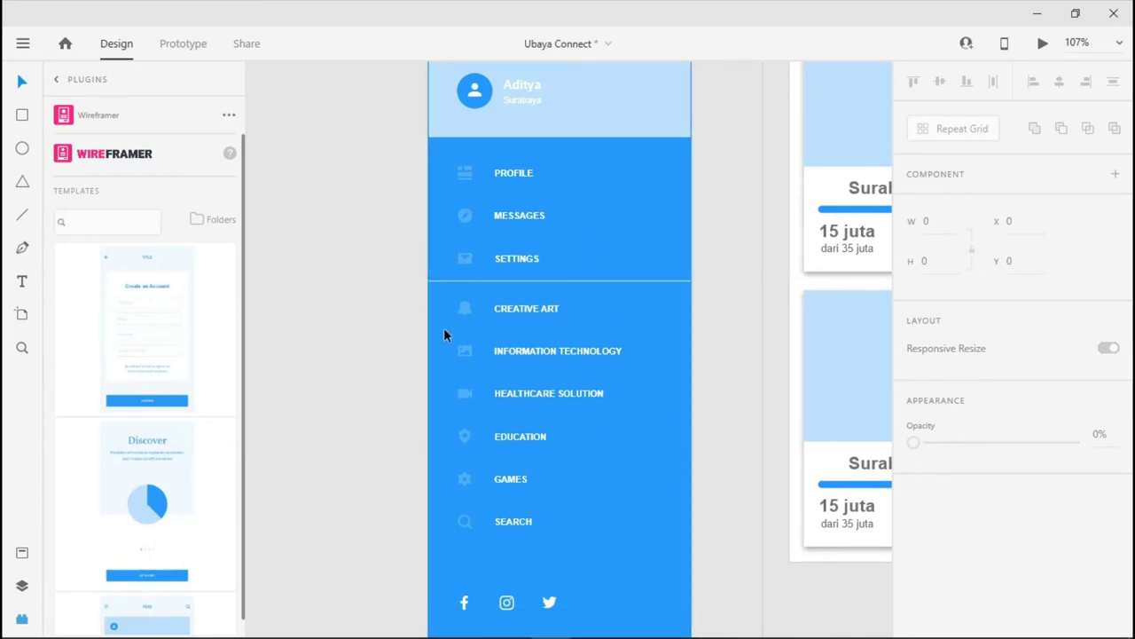
Examine the spacing of the Left Menu's header, menu items, divider and social icons, close up and as a whole
{"action": "scroll", "coordinate": [455, 327], "scroll_direction": "up", "scroll_amount": 3}
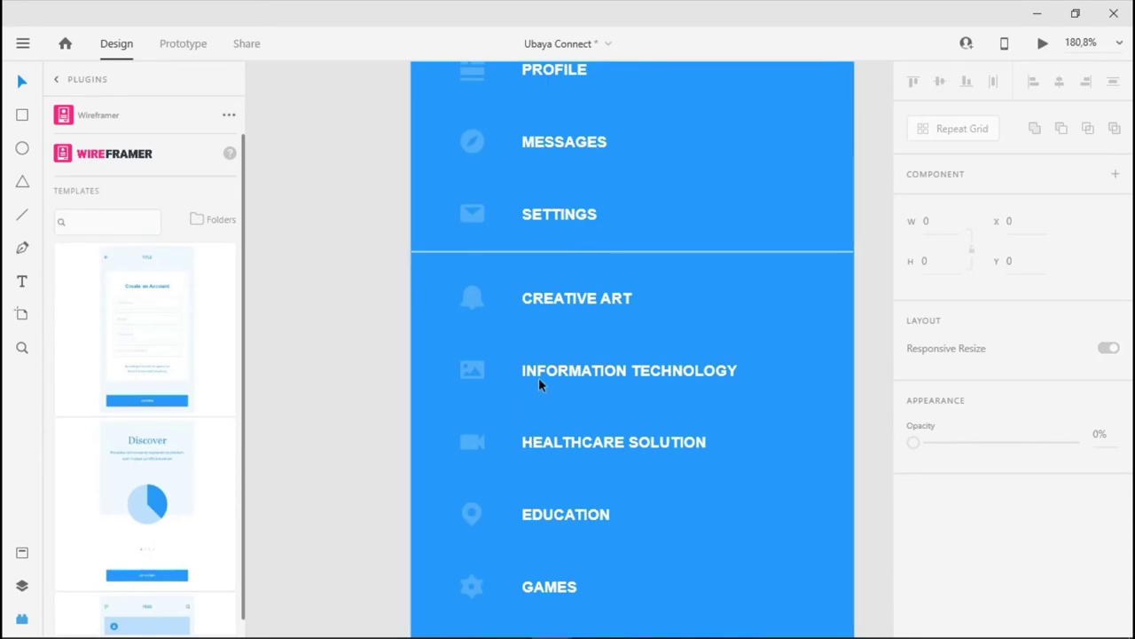
{"action": "scroll", "coordinate": [511, 358], "scroll_direction": "up", "scroll_amount": 3}
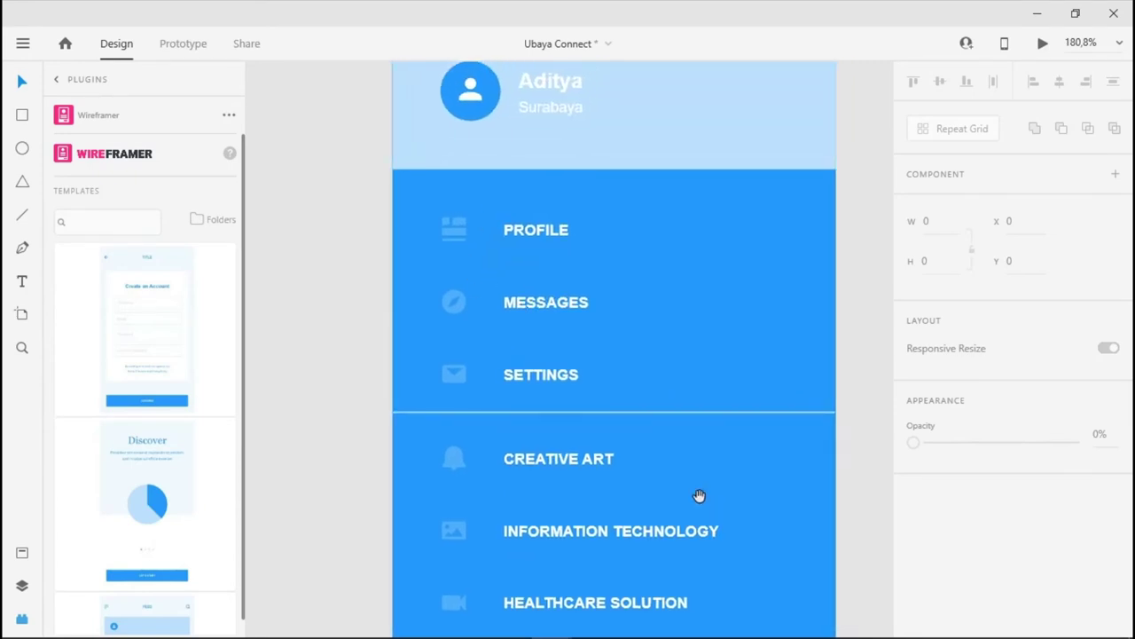
{"action": "left_click_drag", "start_coordinate": [699, 495], "coordinate": [599, 417]}
{"action": "scroll", "coordinate": [618, 426], "scroll_direction": "down", "scroll_amount": 2}
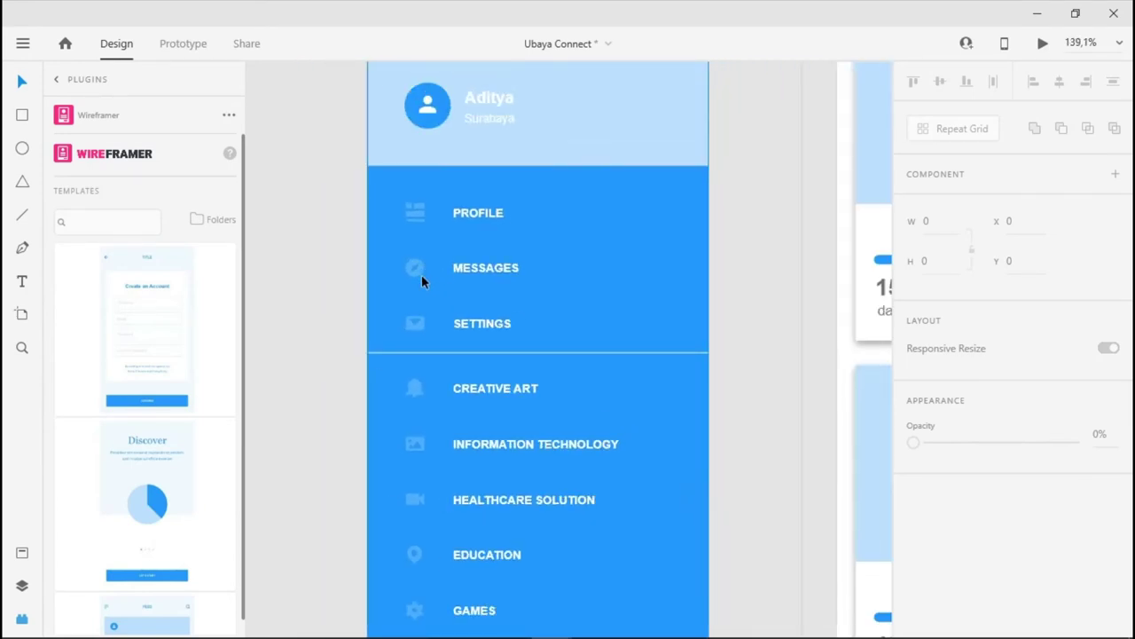
{"action": "scroll", "coordinate": [427, 297], "scroll_direction": "down", "scroll_amount": 1}
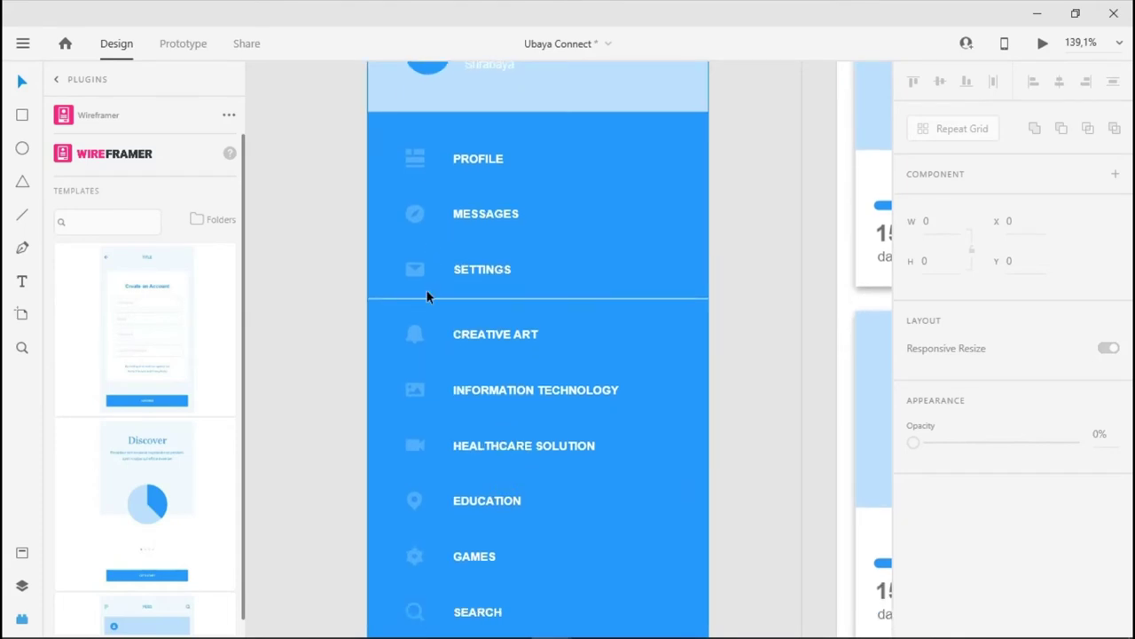
{"action": "scroll", "coordinate": [512, 413], "scroll_direction": "down", "scroll_amount": 1}
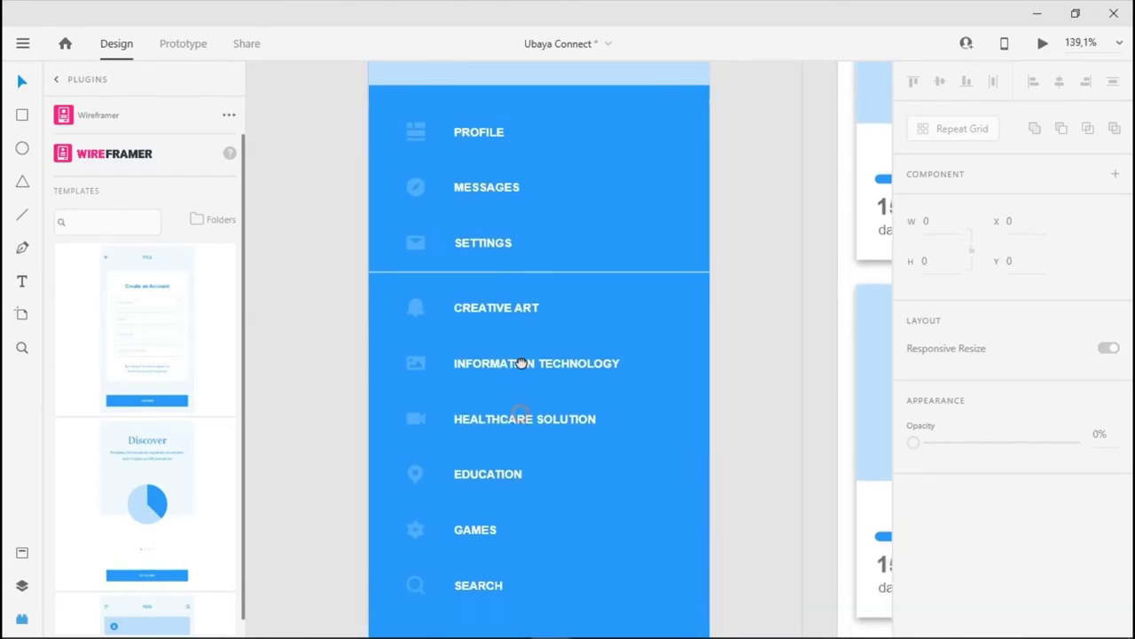
{"action": "scroll", "coordinate": [520, 391], "scroll_direction": "down", "scroll_amount": 1}
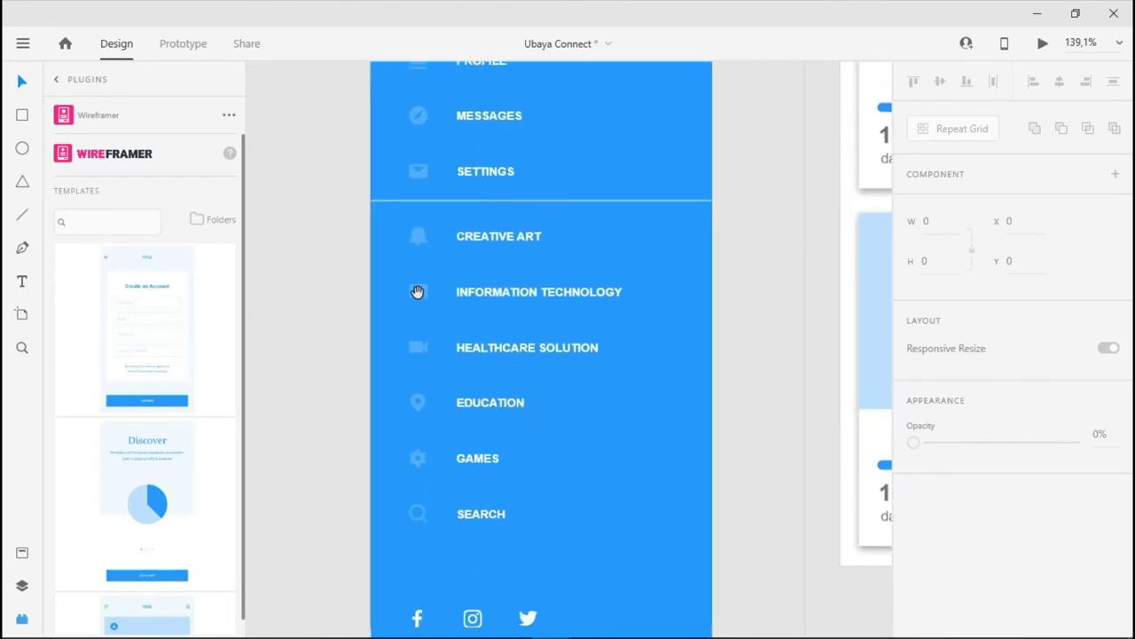
{"action": "scroll", "coordinate": [523, 395], "scroll_direction": "right", "scroll_amount": 2}
{"action": "scroll", "coordinate": [537, 429], "scroll_direction": "down", "scroll_amount": 3}
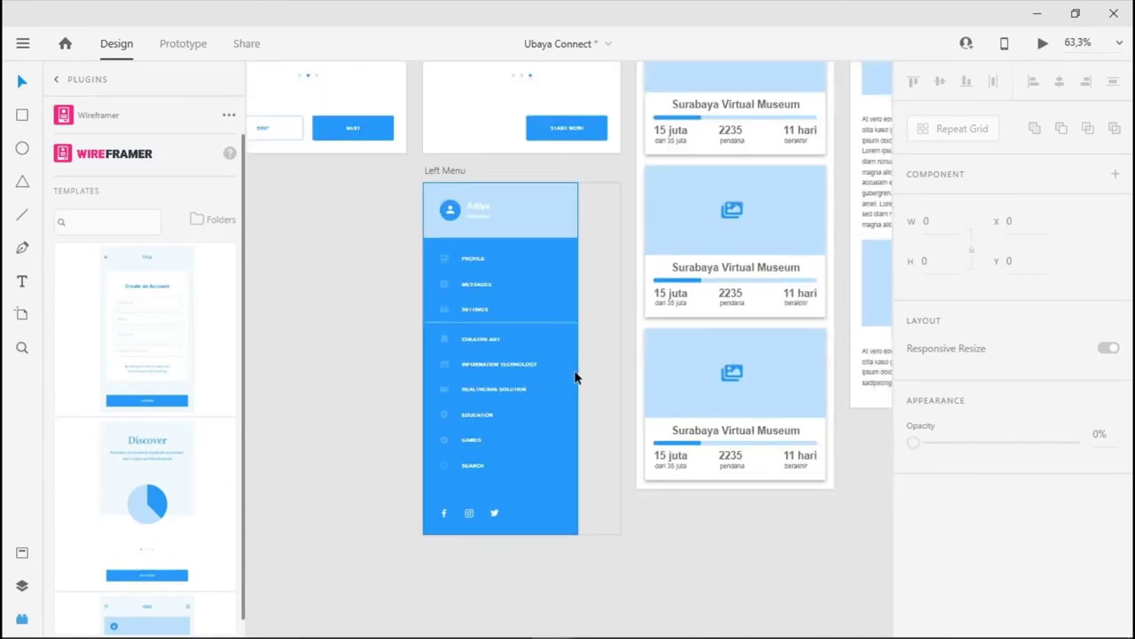
{"action": "scroll", "coordinate": [579, 358], "scroll_direction": "up", "scroll_amount": 3}
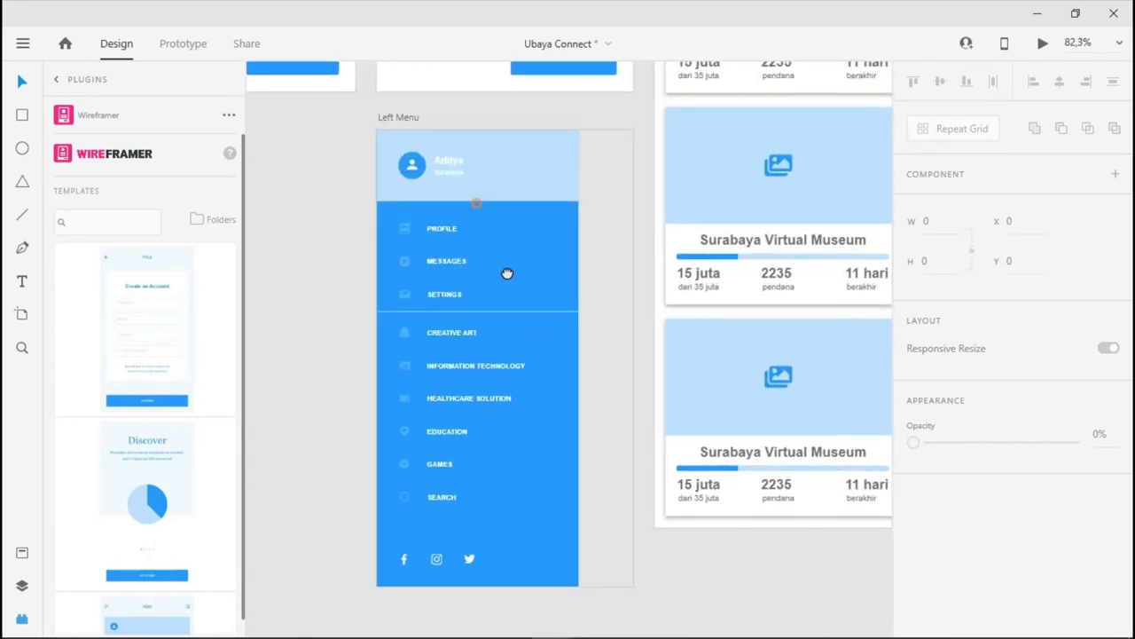
{"action": "scroll", "coordinate": [553, 383], "scroll_direction": "up", "scroll_amount": 3}
{"action": "scroll", "coordinate": [707, 424], "scroll_direction": "down", "scroll_amount": 2}
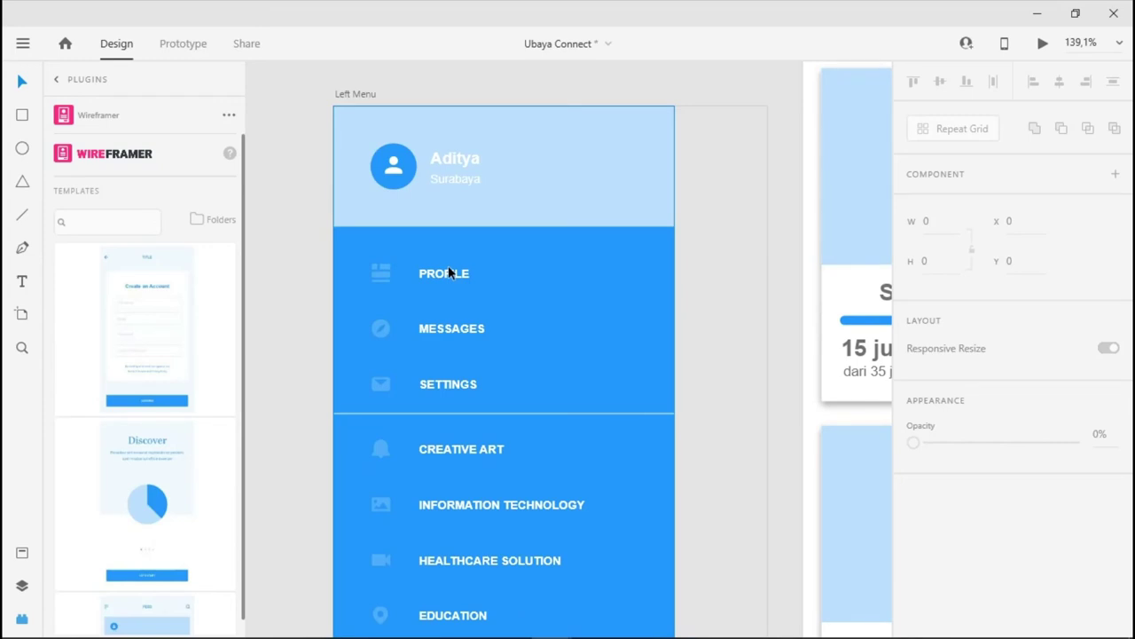
Switch to prototyping and shift the artboards from Featured Projects through Payment to the right, away from the onboarding and Left Menu artboards
{"action": "left_click", "coordinate": [185, 44]}
{"action": "scroll", "coordinate": [832, 330], "scroll_direction": "down", "scroll_amount": 10}
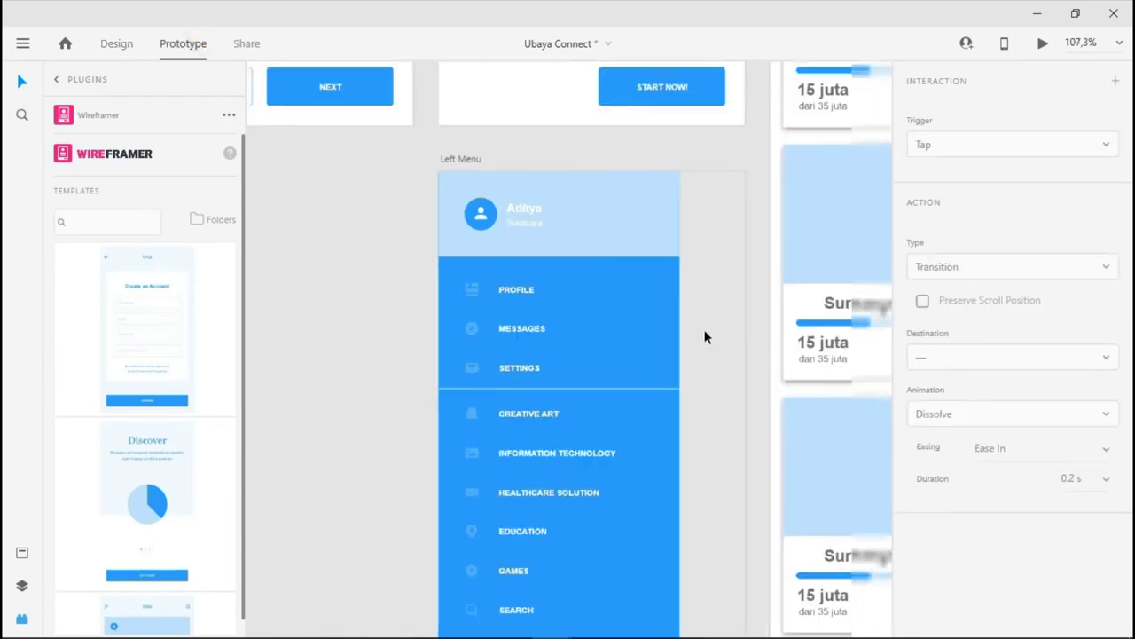
{"action": "scroll", "coordinate": [627, 405], "scroll_direction": "up", "scroll_amount": 2}
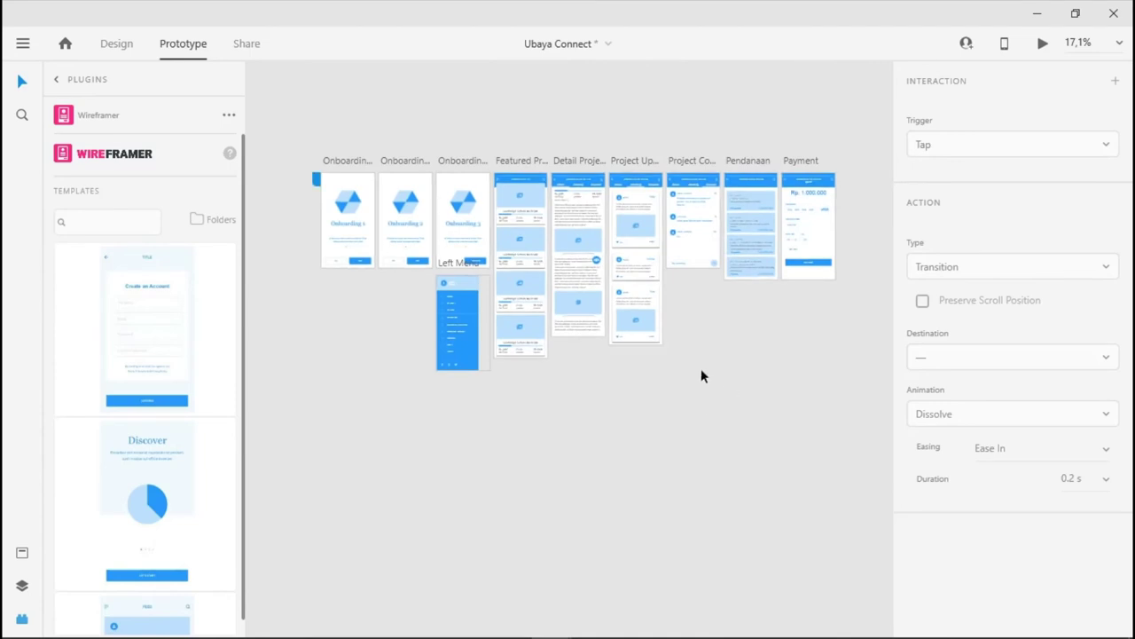
{"action": "left_click_drag", "start_coordinate": [641, 347], "coordinate": [641, 471]}
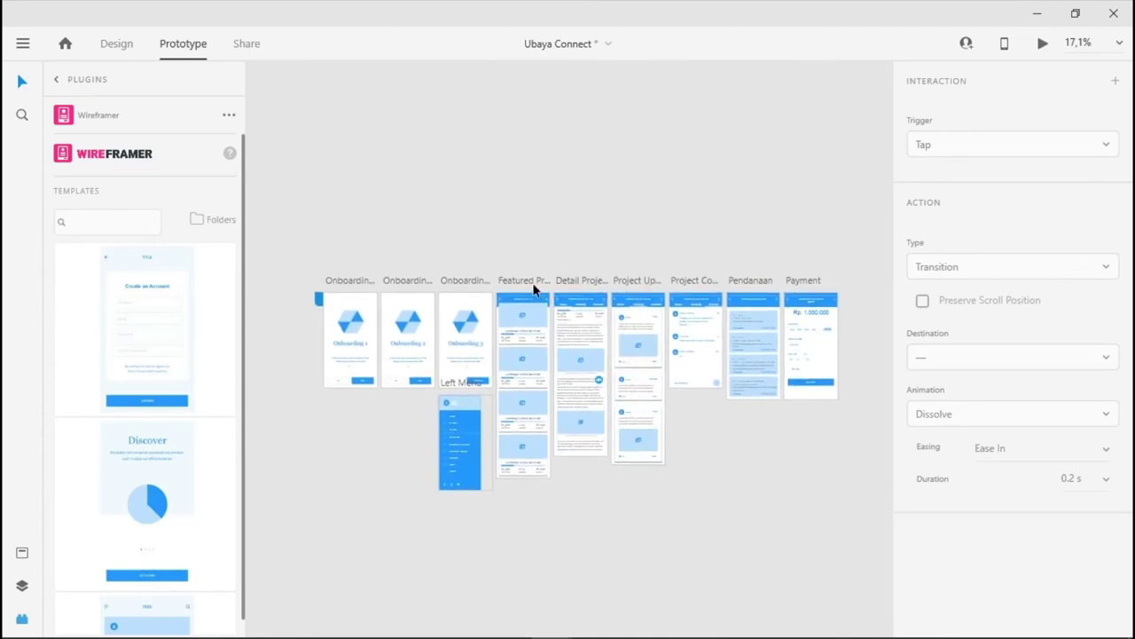
{"action": "left_click_drag", "start_coordinate": [533, 284], "coordinate": [539, 261]}
{"action": "left_click_drag", "start_coordinate": [853, 258], "coordinate": [559, 483]}
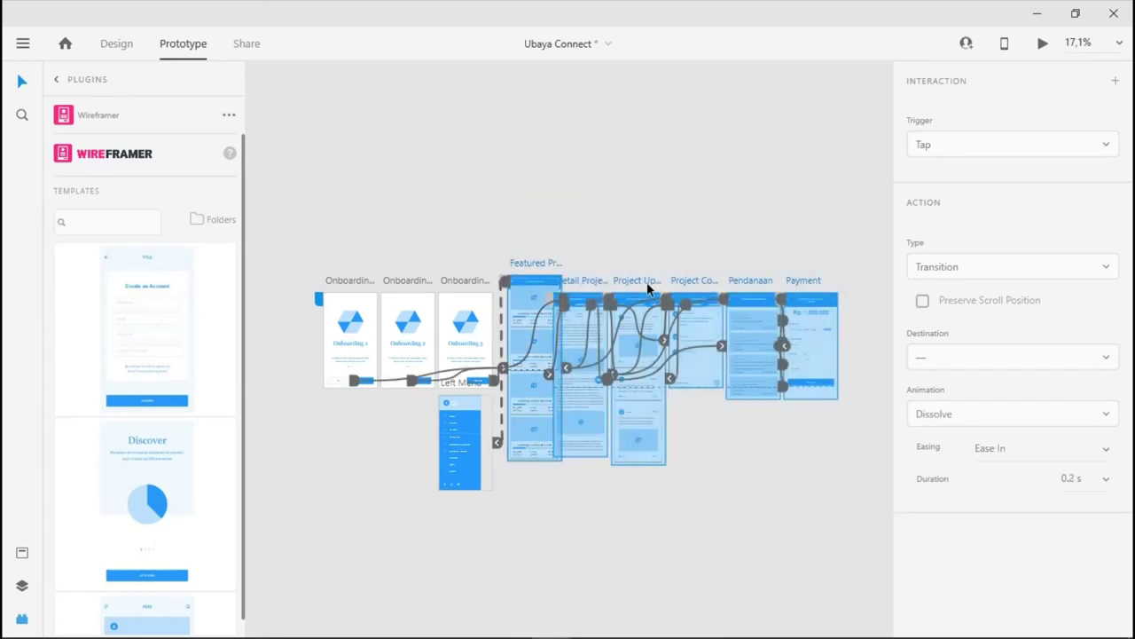
{"action": "left_click_drag", "start_coordinate": [651, 293], "coordinate": [697, 305]}
{"action": "left_click", "coordinate": [700, 230]}
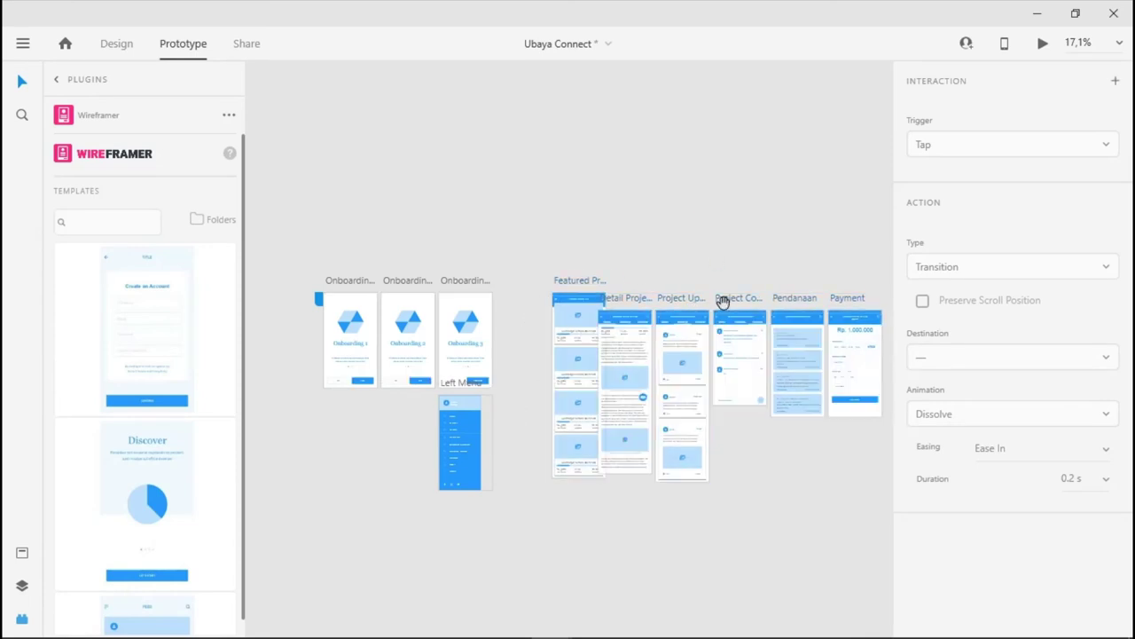
Shift the artboards from Detail Projects through Payment to the right and move Featured Projects slightly closer to the onboarding artboards
{"action": "scroll", "coordinate": [779, 269], "scroll_direction": "right", "scroll_amount": 4}
{"action": "scroll", "coordinate": [778, 269], "scroll_direction": "down", "scroll_amount": 1}
{"action": "left_click_drag", "start_coordinate": [838, 258], "coordinate": [443, 419]}
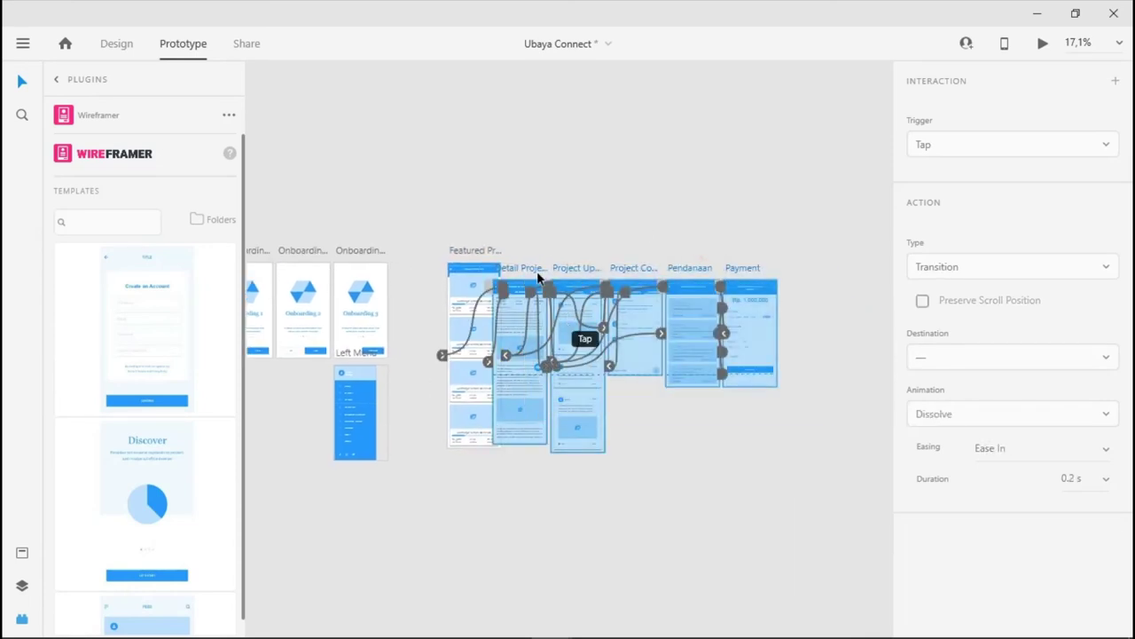
{"action": "left_click_drag", "start_coordinate": [537, 277], "coordinate": [658, 238]}
{"action": "left_click", "coordinate": [658, 237]}
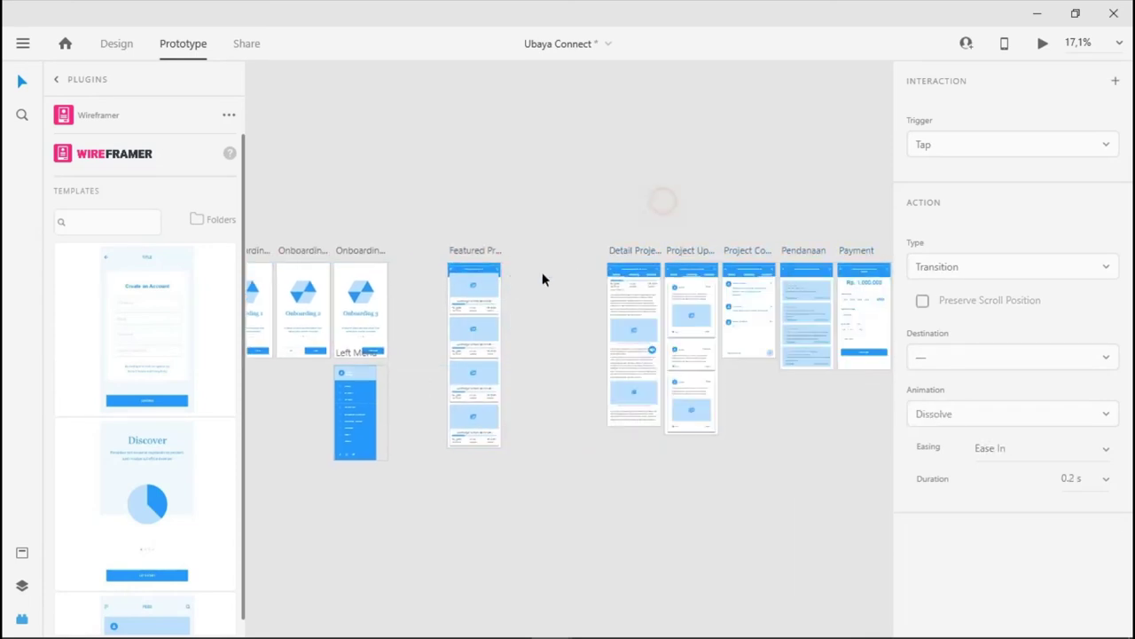
{"action": "left_click", "coordinate": [471, 251]}
{"action": "left_click_drag", "start_coordinate": [471, 250], "coordinate": [449, 256]}
Arrange Detail Projects, Project Updates and Project Comments in one row, higher than and to the right of Featured Projects
{"action": "left_click_drag", "start_coordinate": [641, 250], "coordinate": [551, 247]}
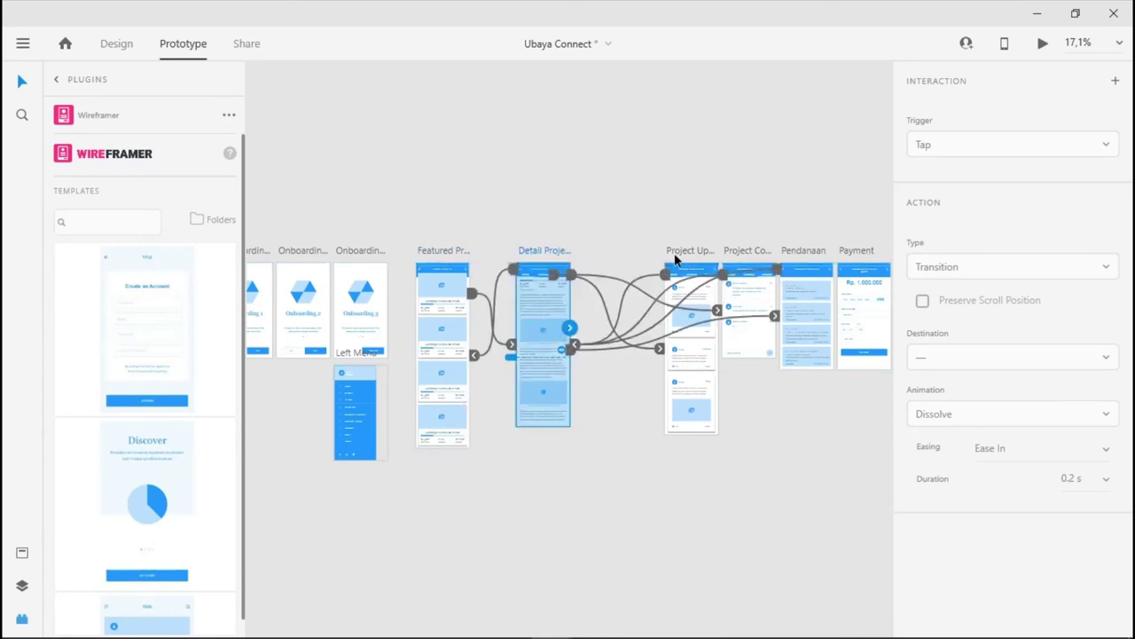
{"action": "left_click_drag", "start_coordinate": [689, 257], "coordinate": [621, 182]}
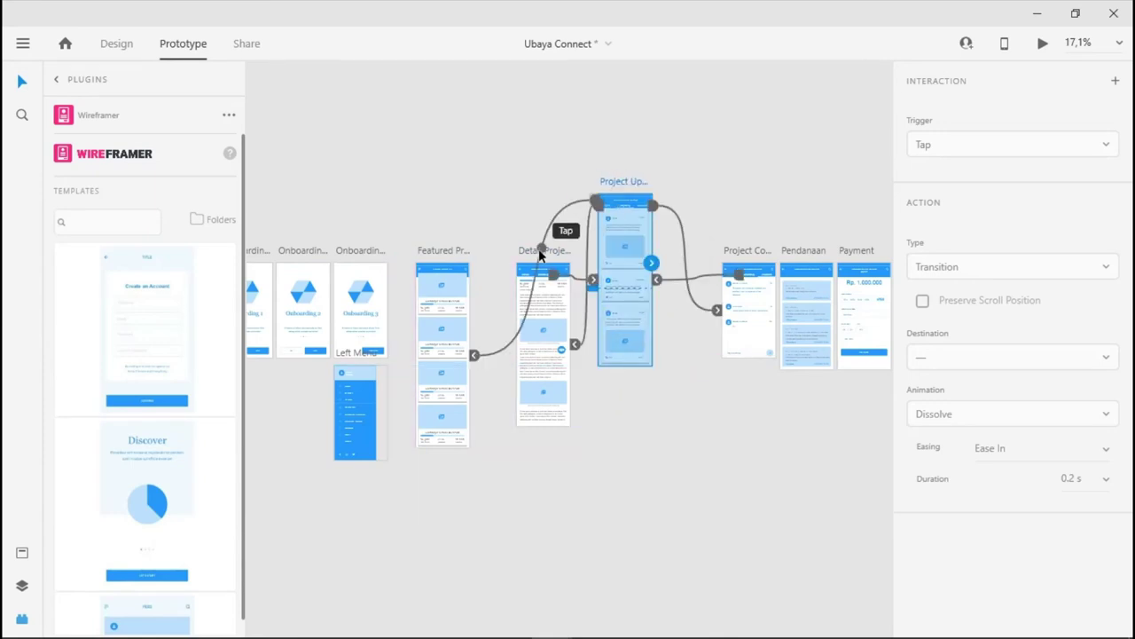
{"action": "left_click_drag", "start_coordinate": [533, 254], "coordinate": [548, 186]}
{"action": "left_click_drag", "start_coordinate": [750, 253], "coordinate": [690, 188]}
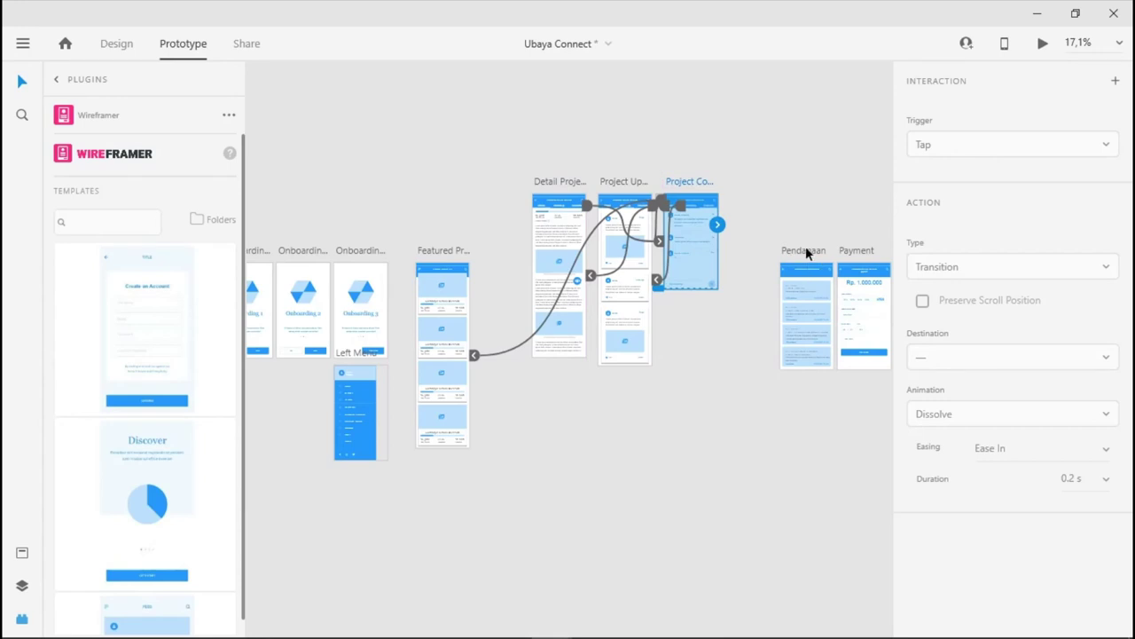
Place the Pendanaan and Payment artboards side by side below the row of project artboards
{"action": "left_click_drag", "start_coordinate": [805, 252], "coordinate": [559, 399]}
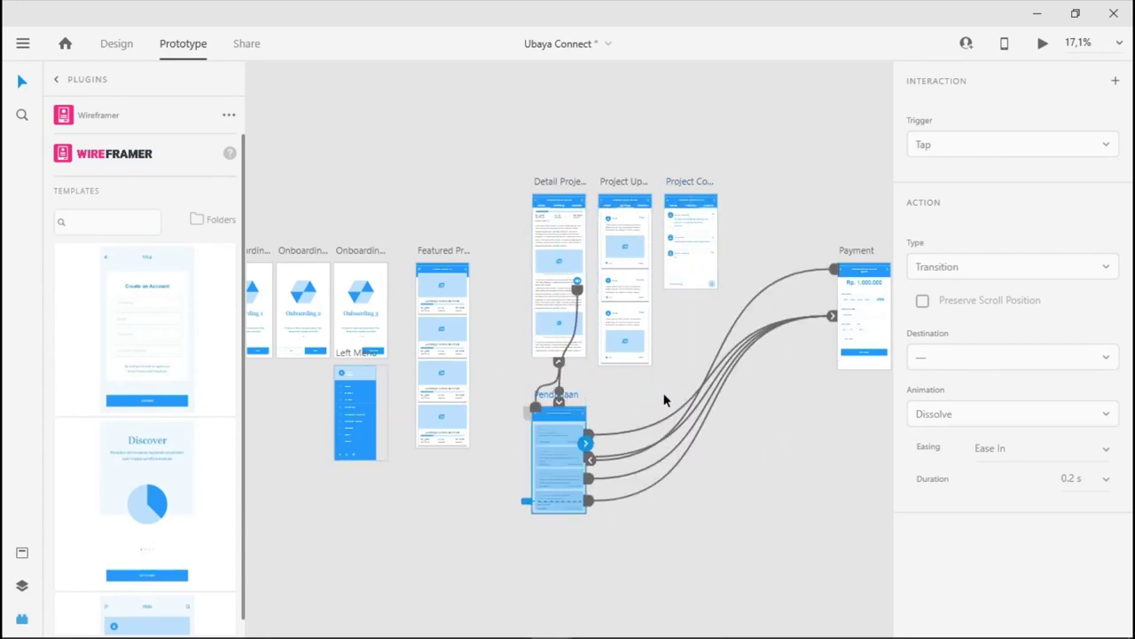
{"action": "left_click_drag", "start_coordinate": [856, 253], "coordinate": [619, 389]}
{"action": "left_click_drag", "start_coordinate": [693, 318], "coordinate": [752, 356]}
Move the Left Menu artboard directly above Featured Projects and leave all artboards deselected
{"action": "scroll", "coordinate": [752, 357], "scroll_direction": "left", "scroll_amount": 4}
{"action": "scroll", "coordinate": [601, 385], "scroll_direction": "down", "scroll_amount": 2}
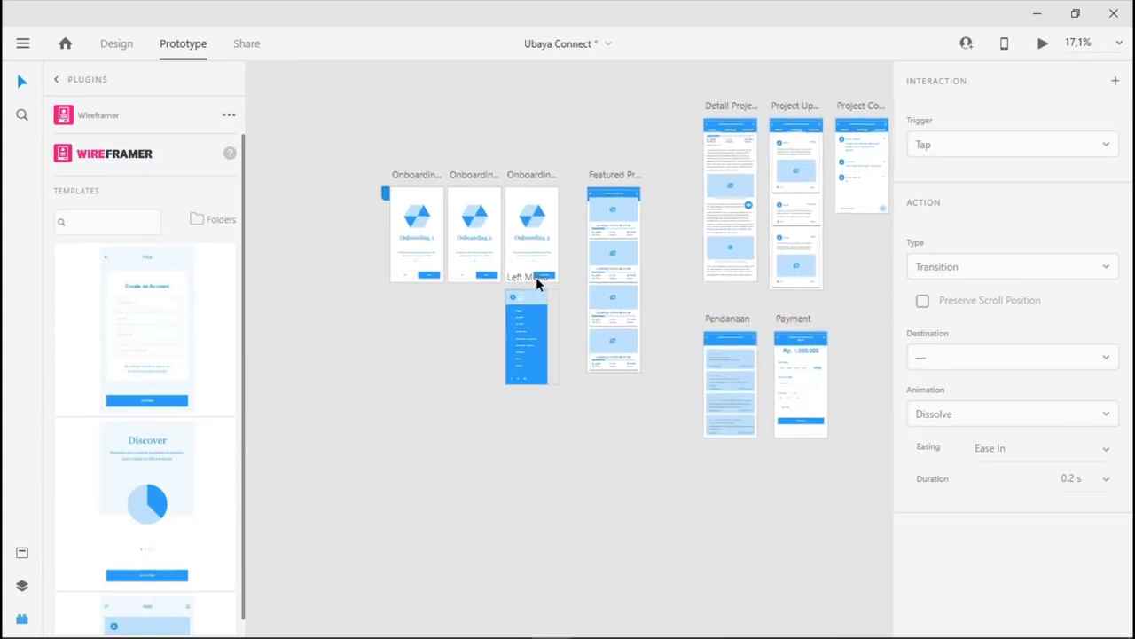
{"action": "left_click_drag", "start_coordinate": [536, 276], "coordinate": [618, 170]}
{"action": "left_click", "coordinate": [677, 279]}
{"action": "scroll", "coordinate": [677, 278], "scroll_direction": "down", "scroll_amount": 2}
{"action": "scroll", "coordinate": [677, 279], "scroll_direction": "right", "scroll_amount": 2}
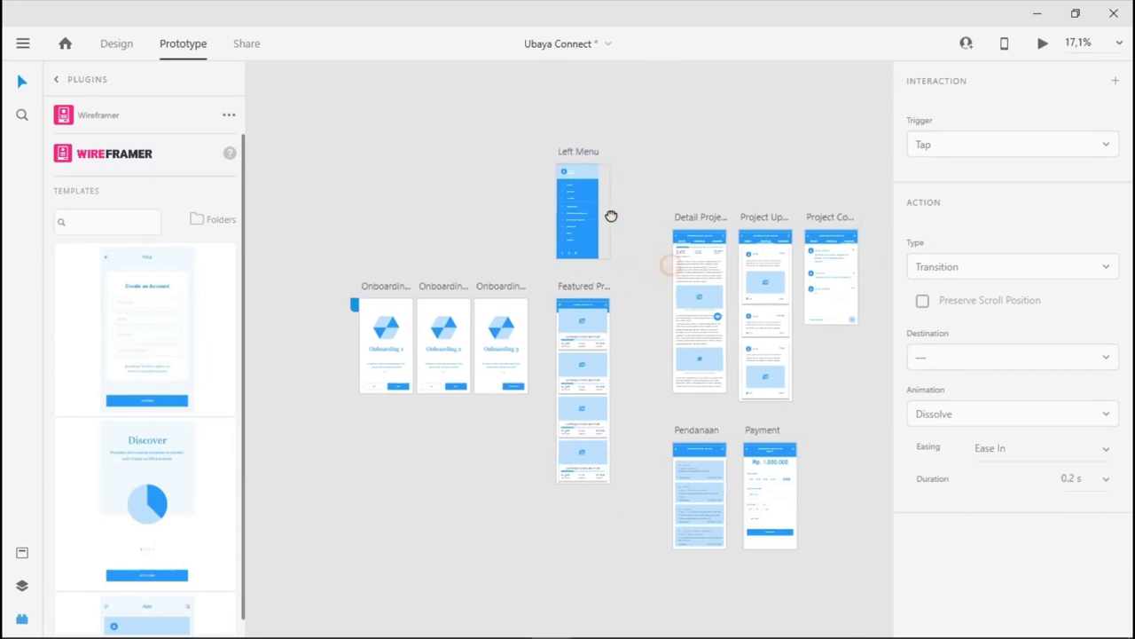
{"action": "key", "text": "ctrl+a"}
{"action": "left_click", "coordinate": [808, 407]}
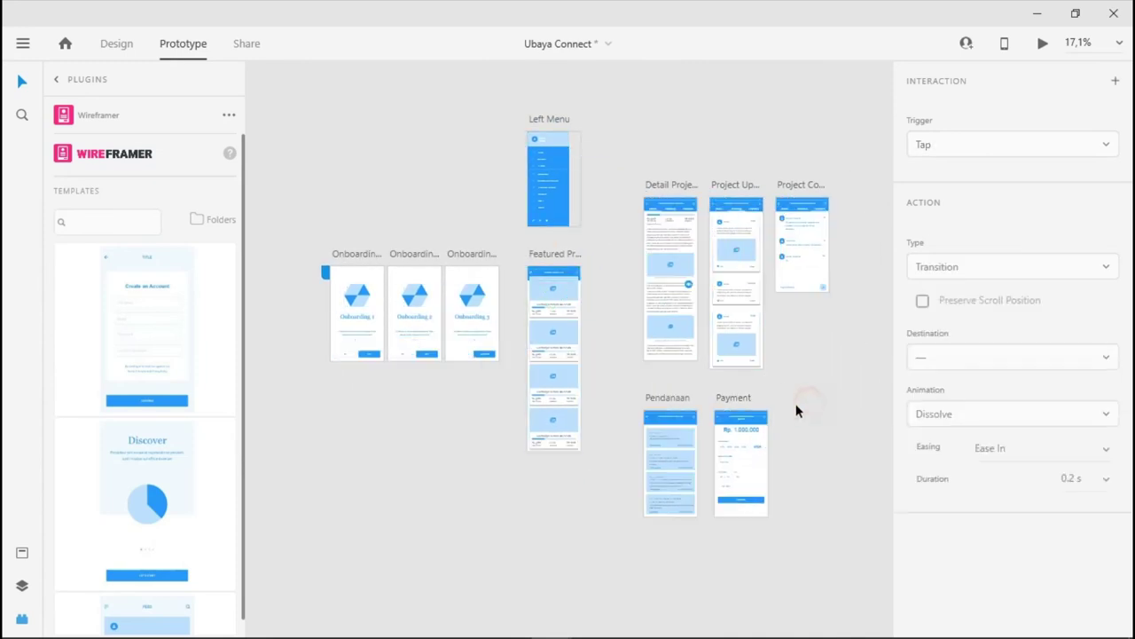
Move the three onboarding artboards together down and slightly left, beside Featured Projects, then deselect them
{"action": "left_click_drag", "start_coordinate": [310, 224], "coordinate": [499, 390]}
{"action": "left_click_drag", "start_coordinate": [475, 253], "coordinate": [454, 299]}
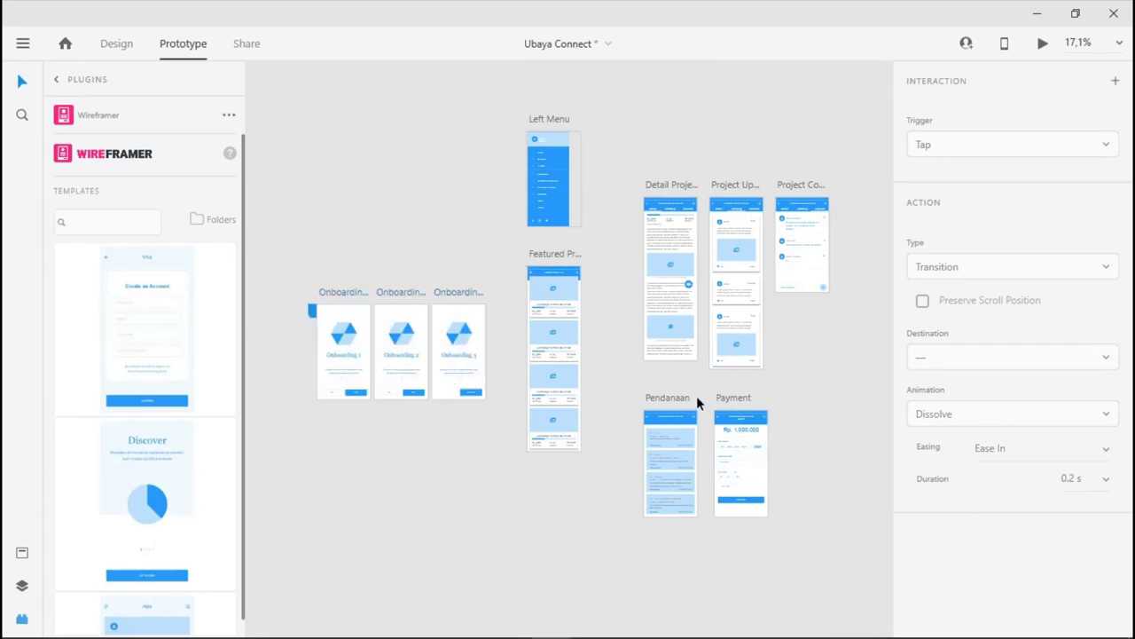
{"action": "left_click", "coordinate": [749, 419]}
{"action": "left_click", "coordinate": [815, 401]}
Preview the prototype from Onboarding 1 through Onboarding 3, then close the preview
{"action": "left_click", "coordinate": [1041, 44]}
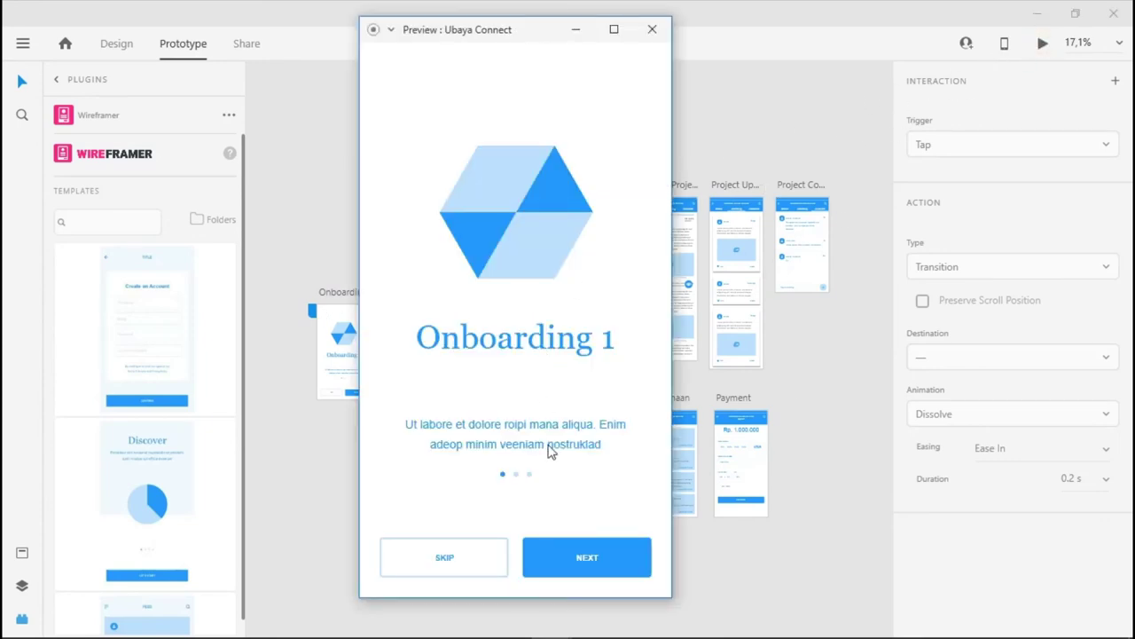
{"action": "left_click", "coordinate": [610, 560]}
{"action": "left_click", "coordinate": [610, 561]}
{"action": "left_click", "coordinate": [661, 32]}
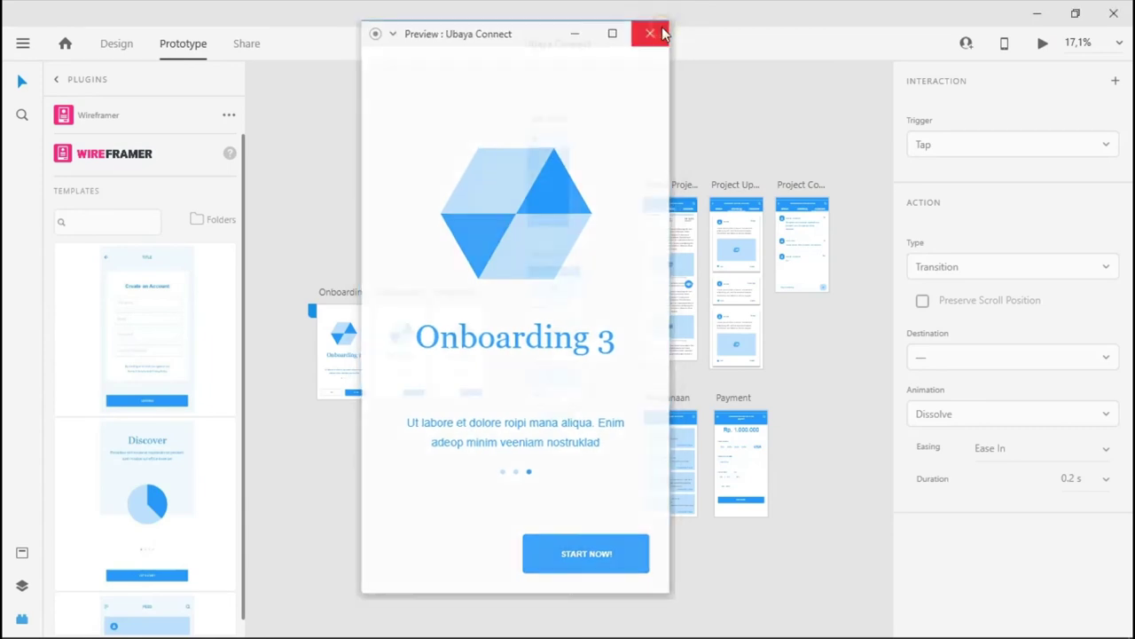
Switch to sharing, review the available view settings and keep Design Review for the Ubaya Connect link
{"action": "left_click", "coordinate": [249, 46]}
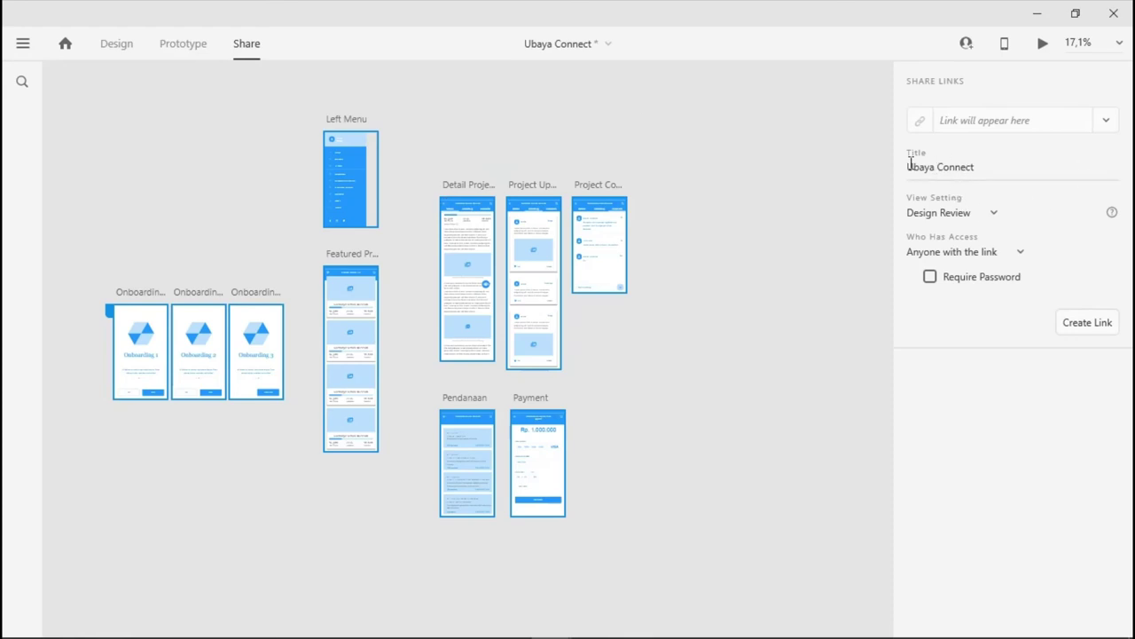
{"action": "left_click", "coordinate": [972, 214]}
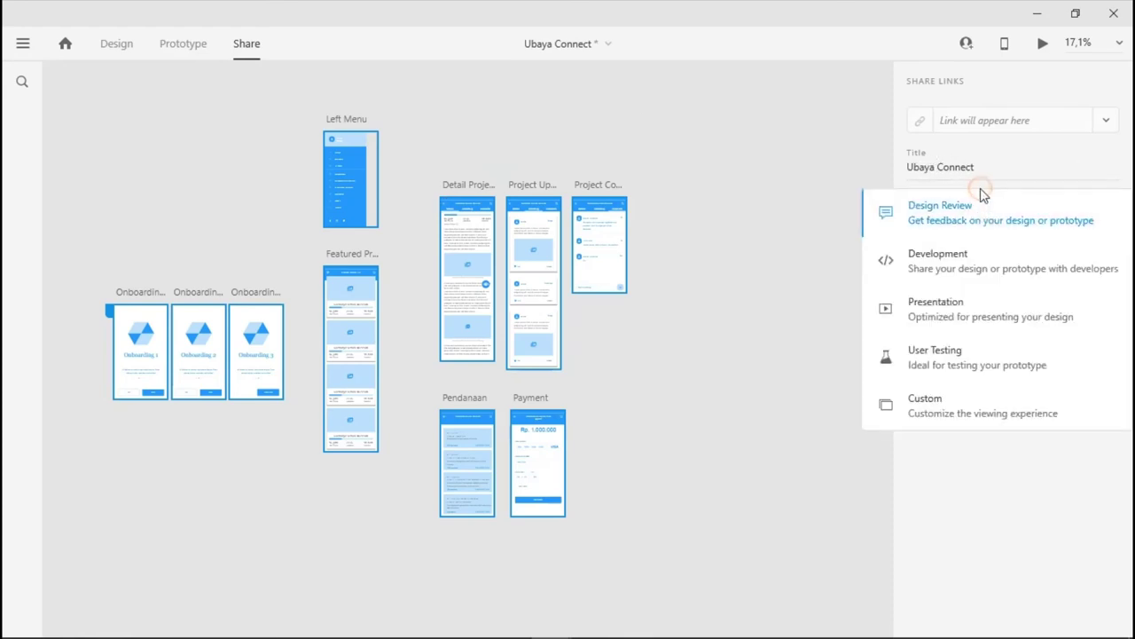
{"action": "left_click", "coordinate": [981, 197]}
{"action": "left_click", "coordinate": [989, 221]}
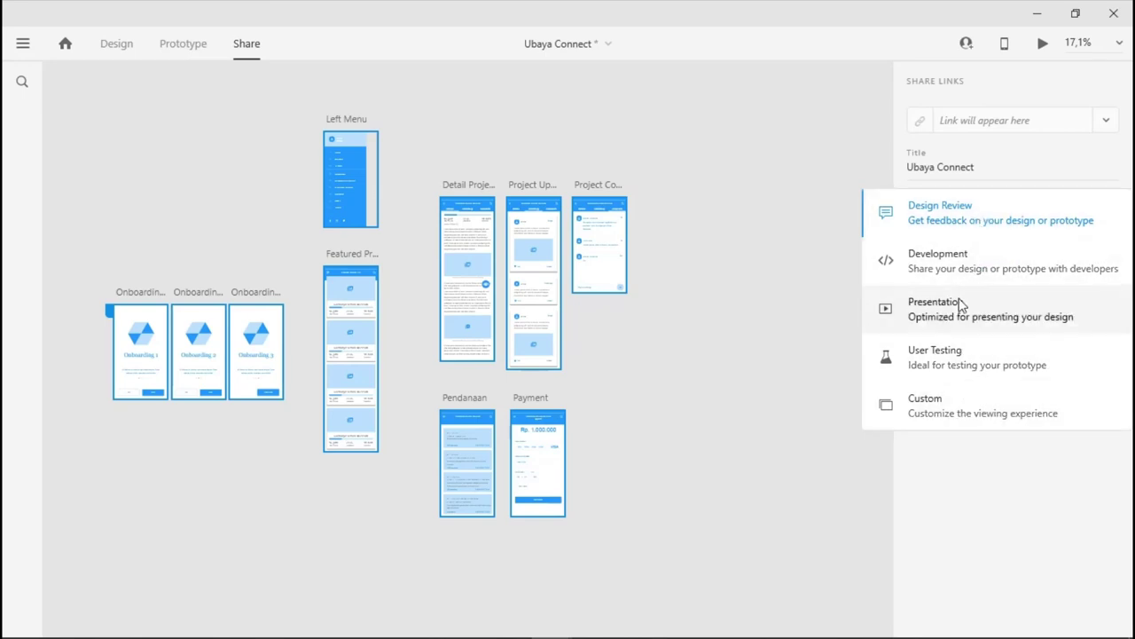
{"action": "left_click", "coordinate": [998, 218]}
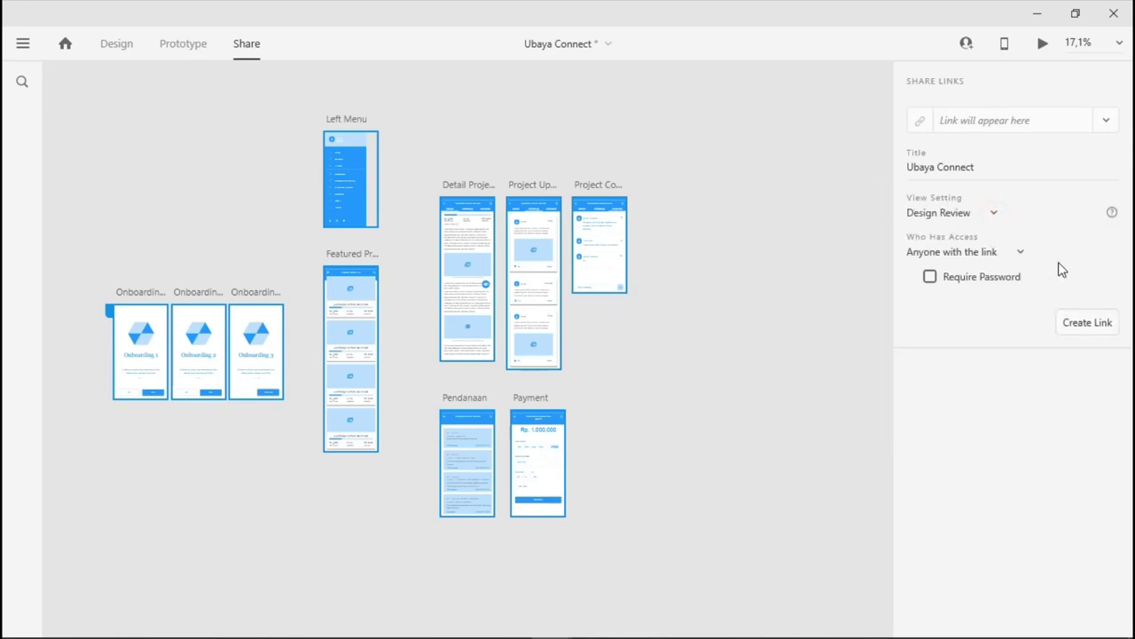
Keep link access at Anyone with the link, without a required password, and create the share link
{"action": "left_click", "coordinate": [1021, 253]}
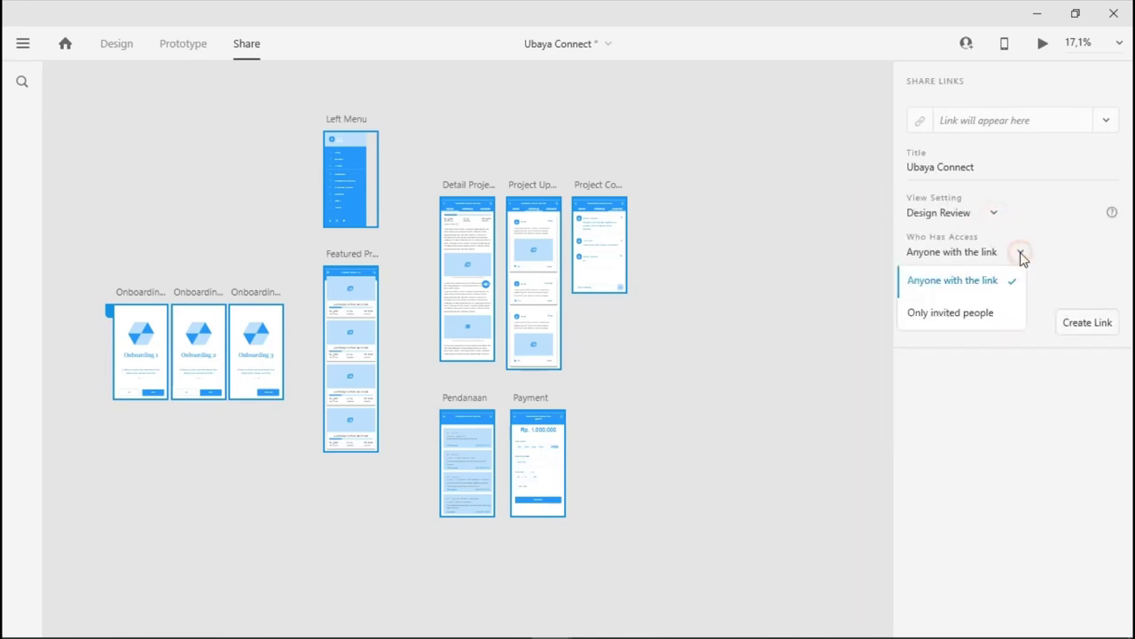
{"action": "left_click", "coordinate": [1022, 256]}
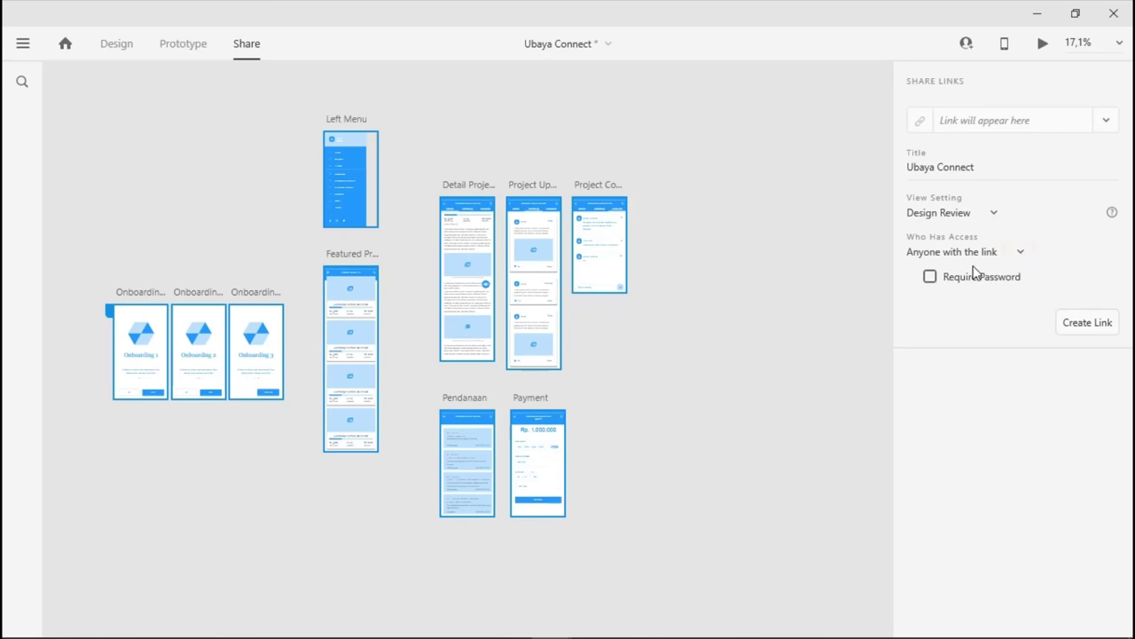
{"action": "left_click", "coordinate": [1022, 255]}
{"action": "left_click", "coordinate": [1042, 255]}
{"action": "left_click", "coordinate": [1079, 325]}
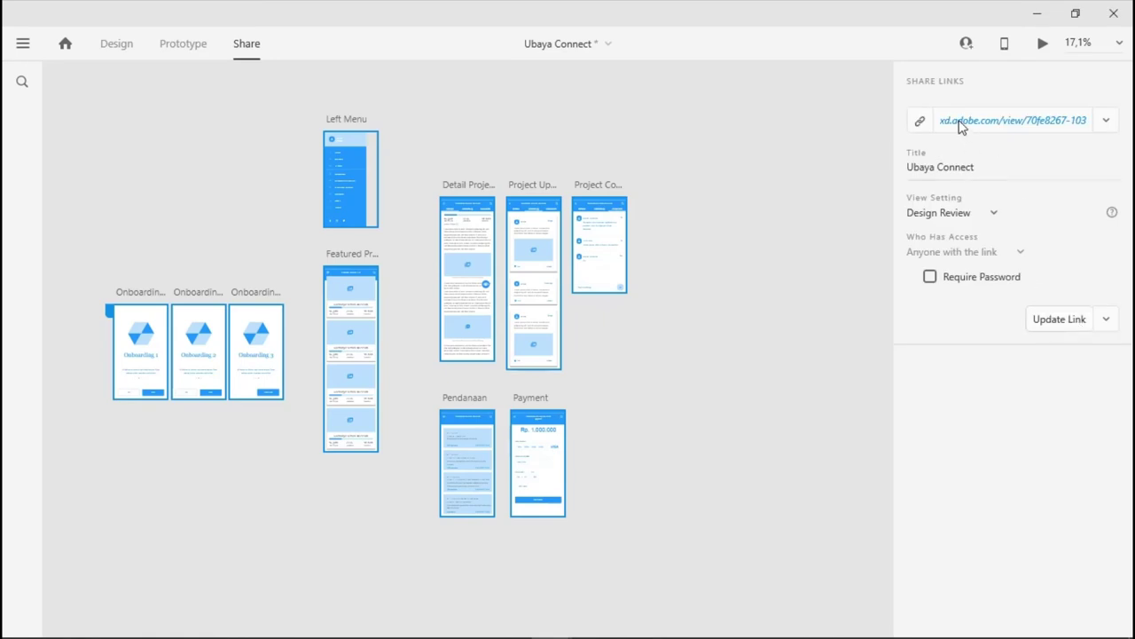
Check the list of share links, then view the shared Ubaya Connect prototype in Chrome and dismiss the Grid View tip
{"action": "left_click", "coordinate": [1106, 119]}
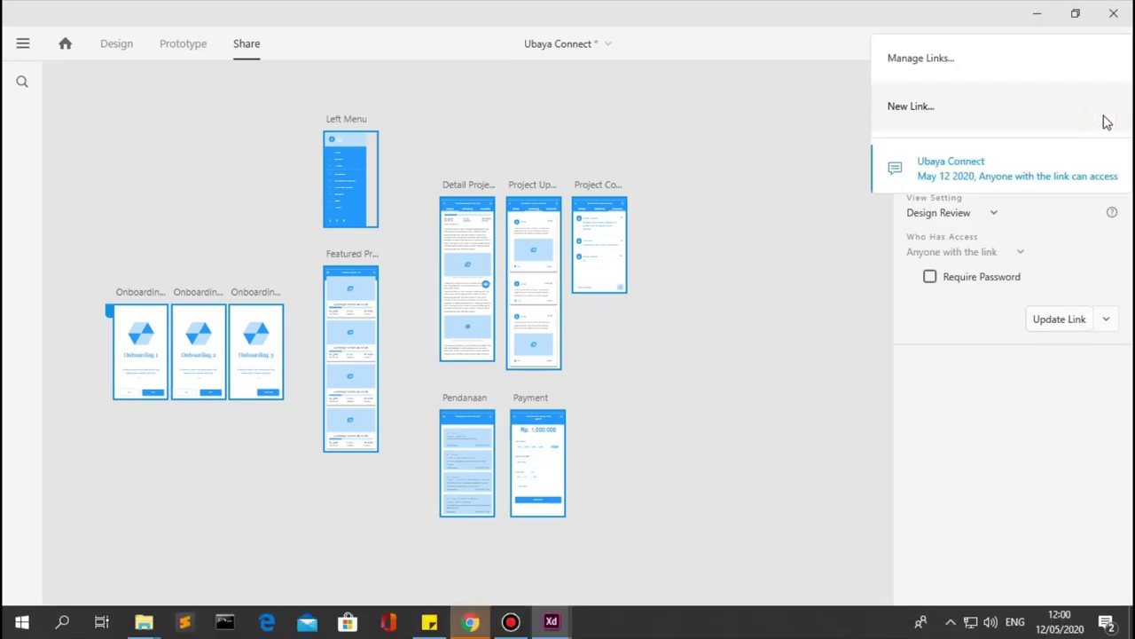
{"action": "left_click", "coordinate": [816, 198]}
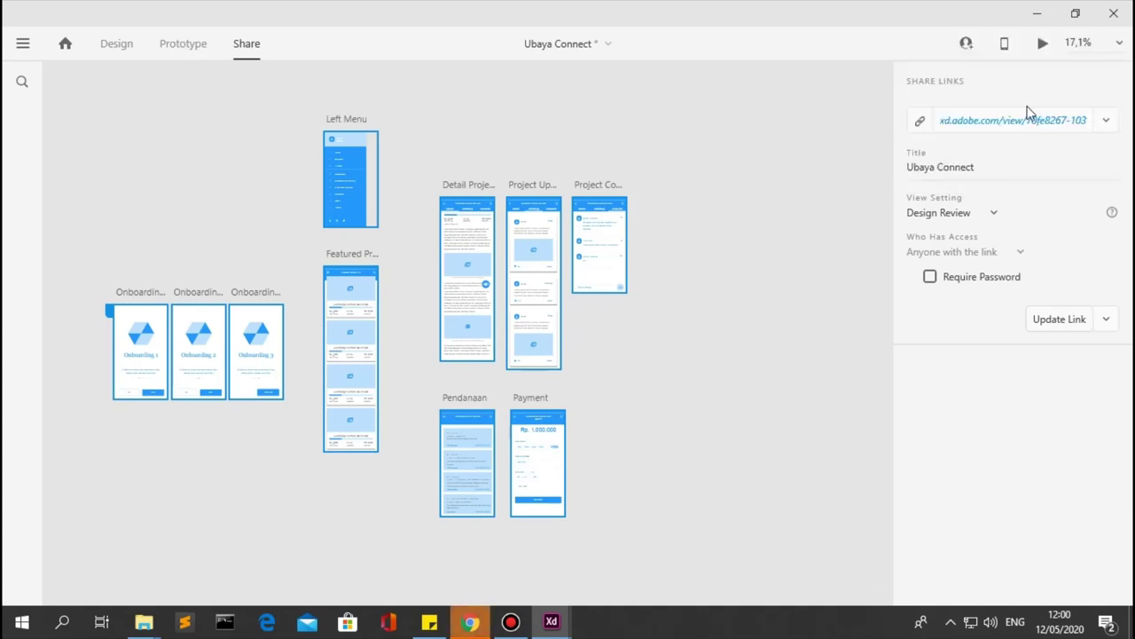
{"action": "left_click", "coordinate": [472, 623]}
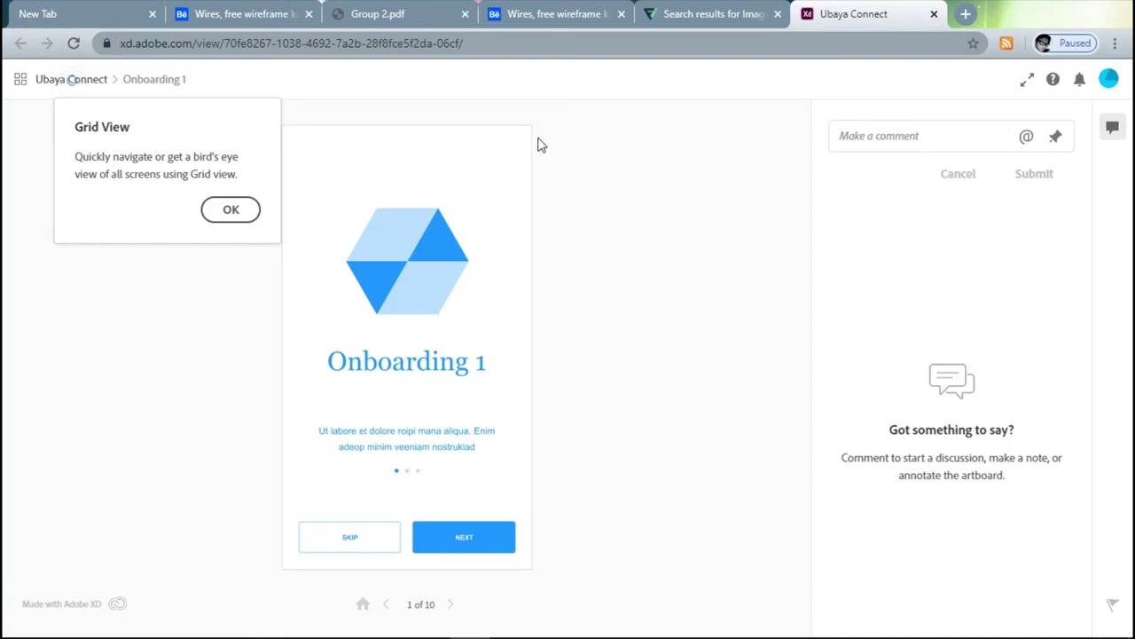
{"action": "left_click", "coordinate": [229, 210]}
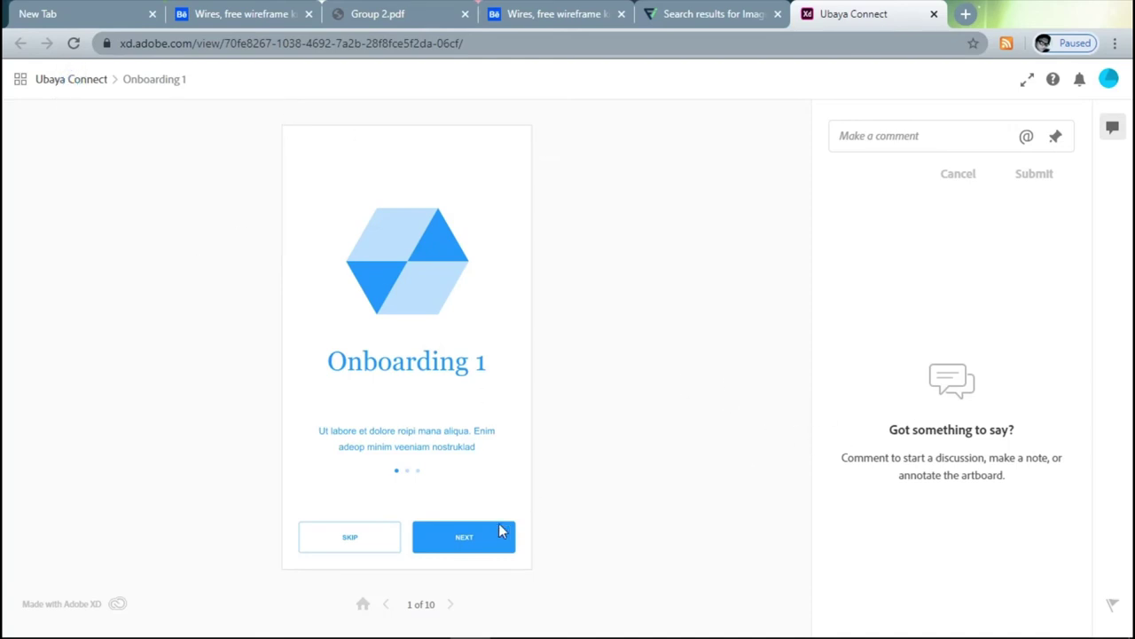
Step through the onboarding screens of the shared prototype to reach the Featured Projects screen
{"action": "left_click", "coordinate": [480, 545]}
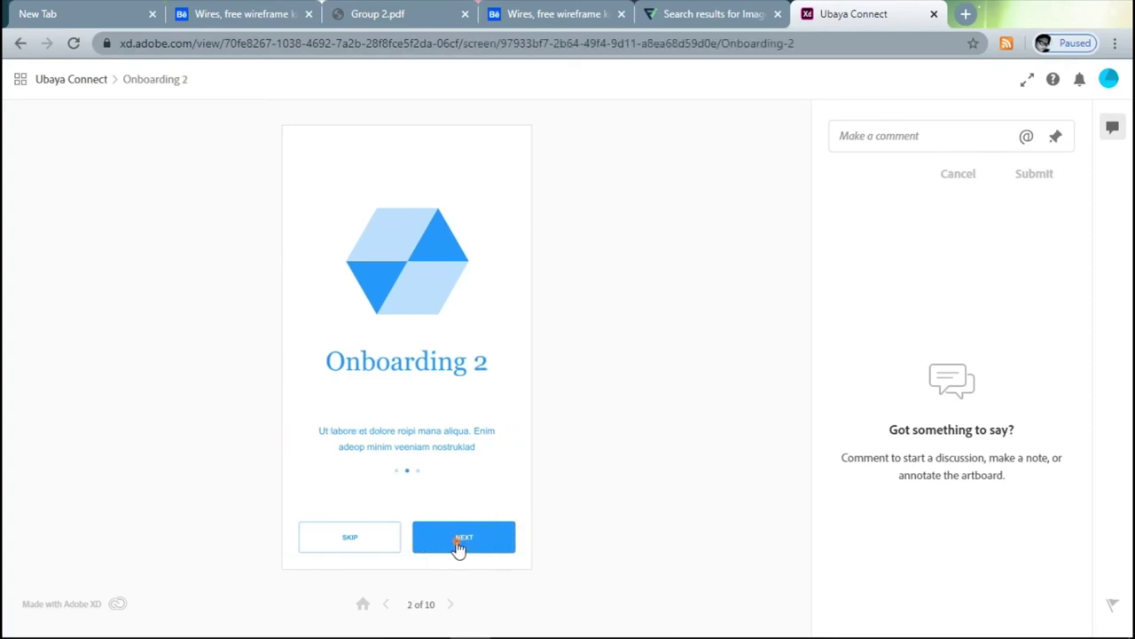
{"action": "left_click", "coordinate": [459, 546]}
{"action": "left_click", "coordinate": [454, 546]}
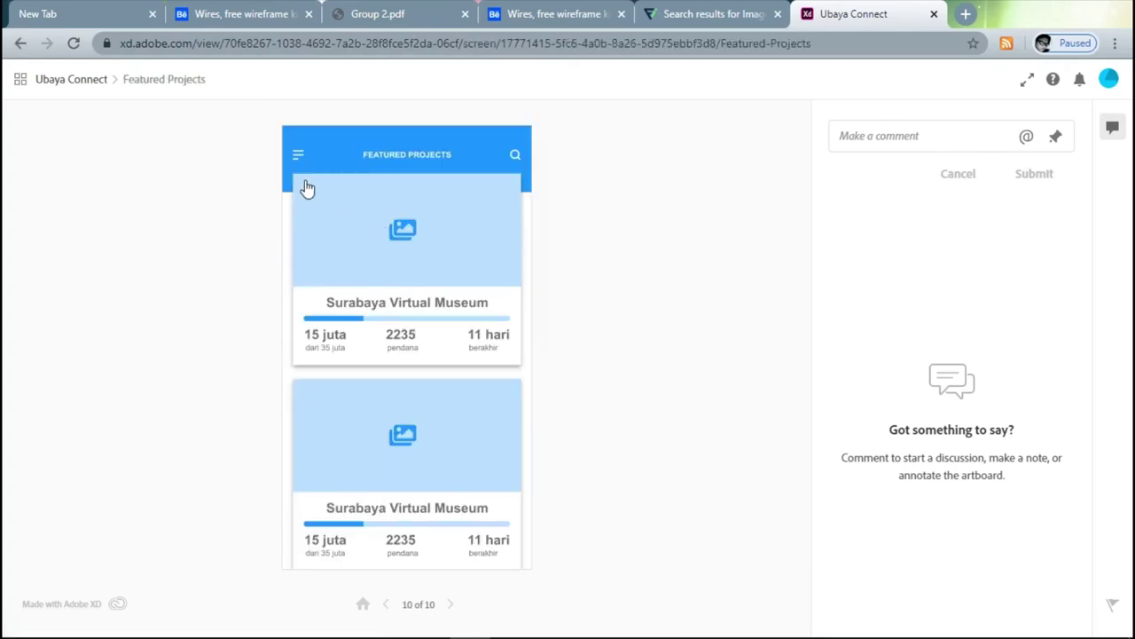
Test opening and closing the Left Menu overlay, then open the first Surabaya Virtual Museum project's details
{"action": "left_click", "coordinate": [297, 163]}
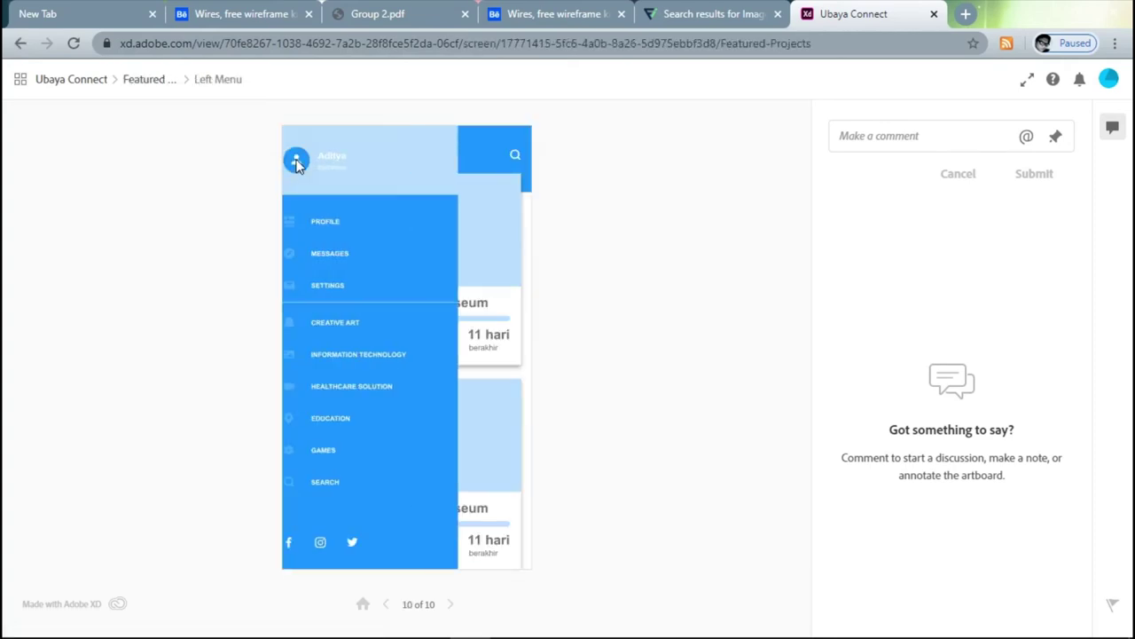
{"action": "left_click", "coordinate": [500, 223]}
{"action": "left_click", "coordinate": [483, 305]}
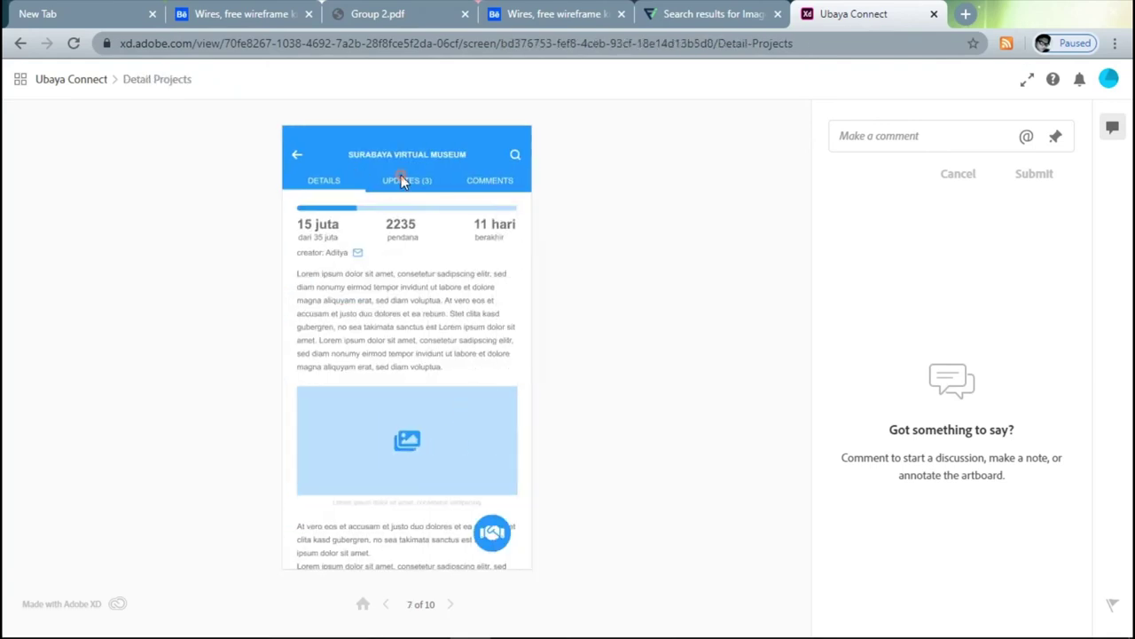